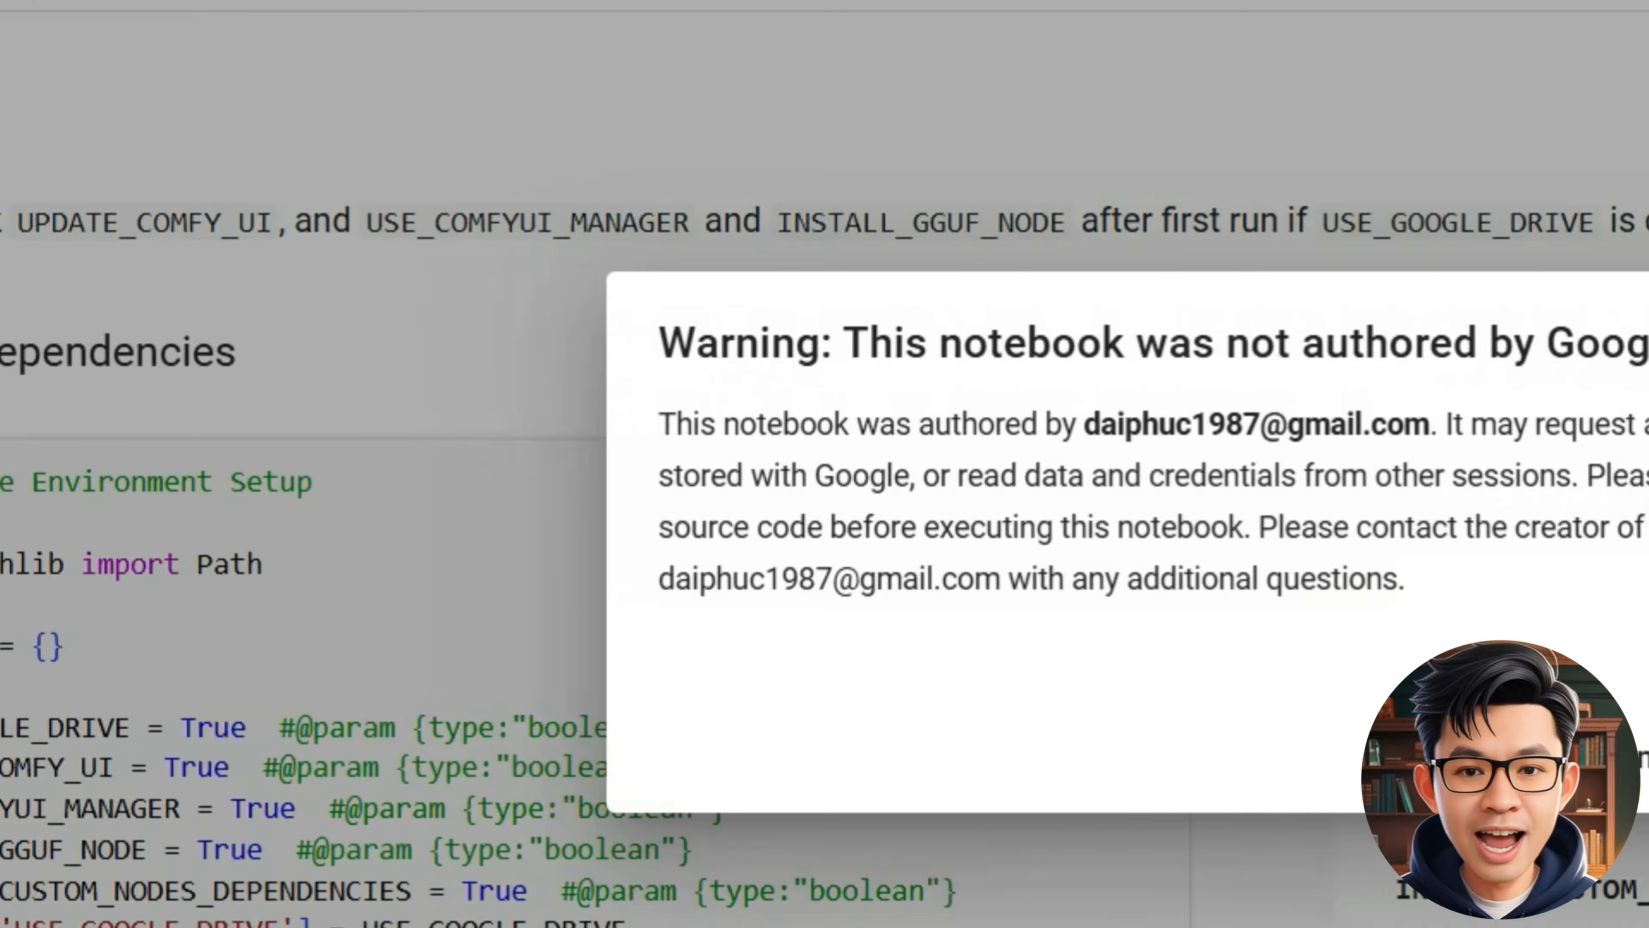
- Run the environment setup cell despite the authorship warning and grant it Google Drive access with the Google account
{"action": "left_click", "coordinate": [1325, 755]}
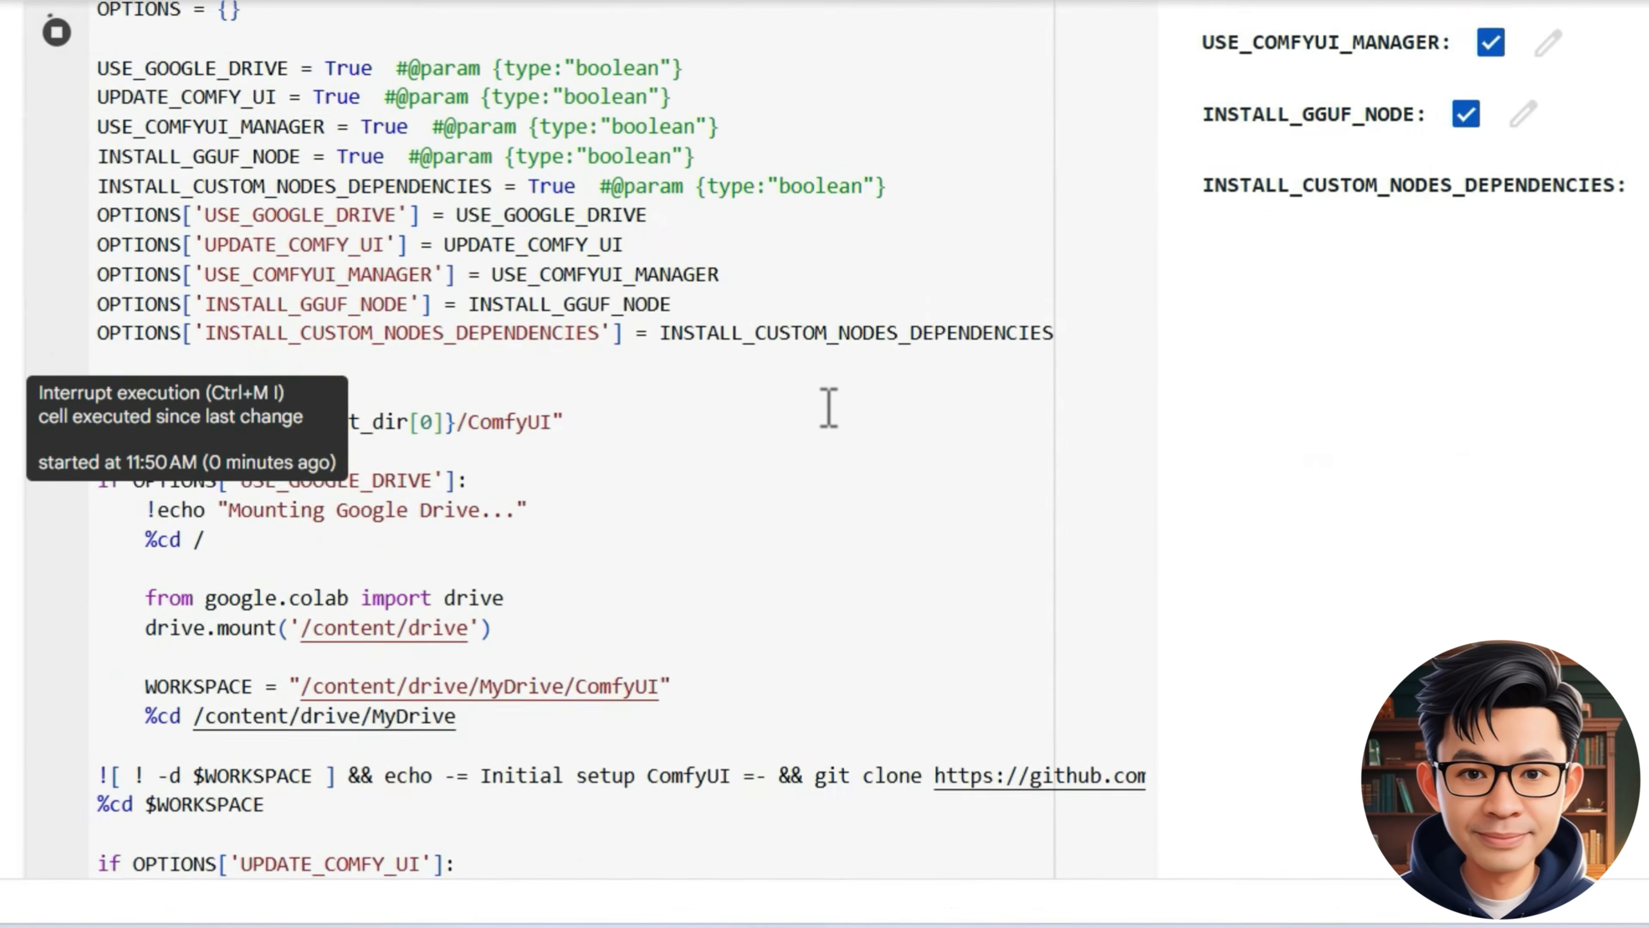
{"action": "scroll", "coordinate": [828, 408], "scroll_direction": "down", "scroll_amount": 5}
{"action": "left_click", "coordinate": [1373, 508]}
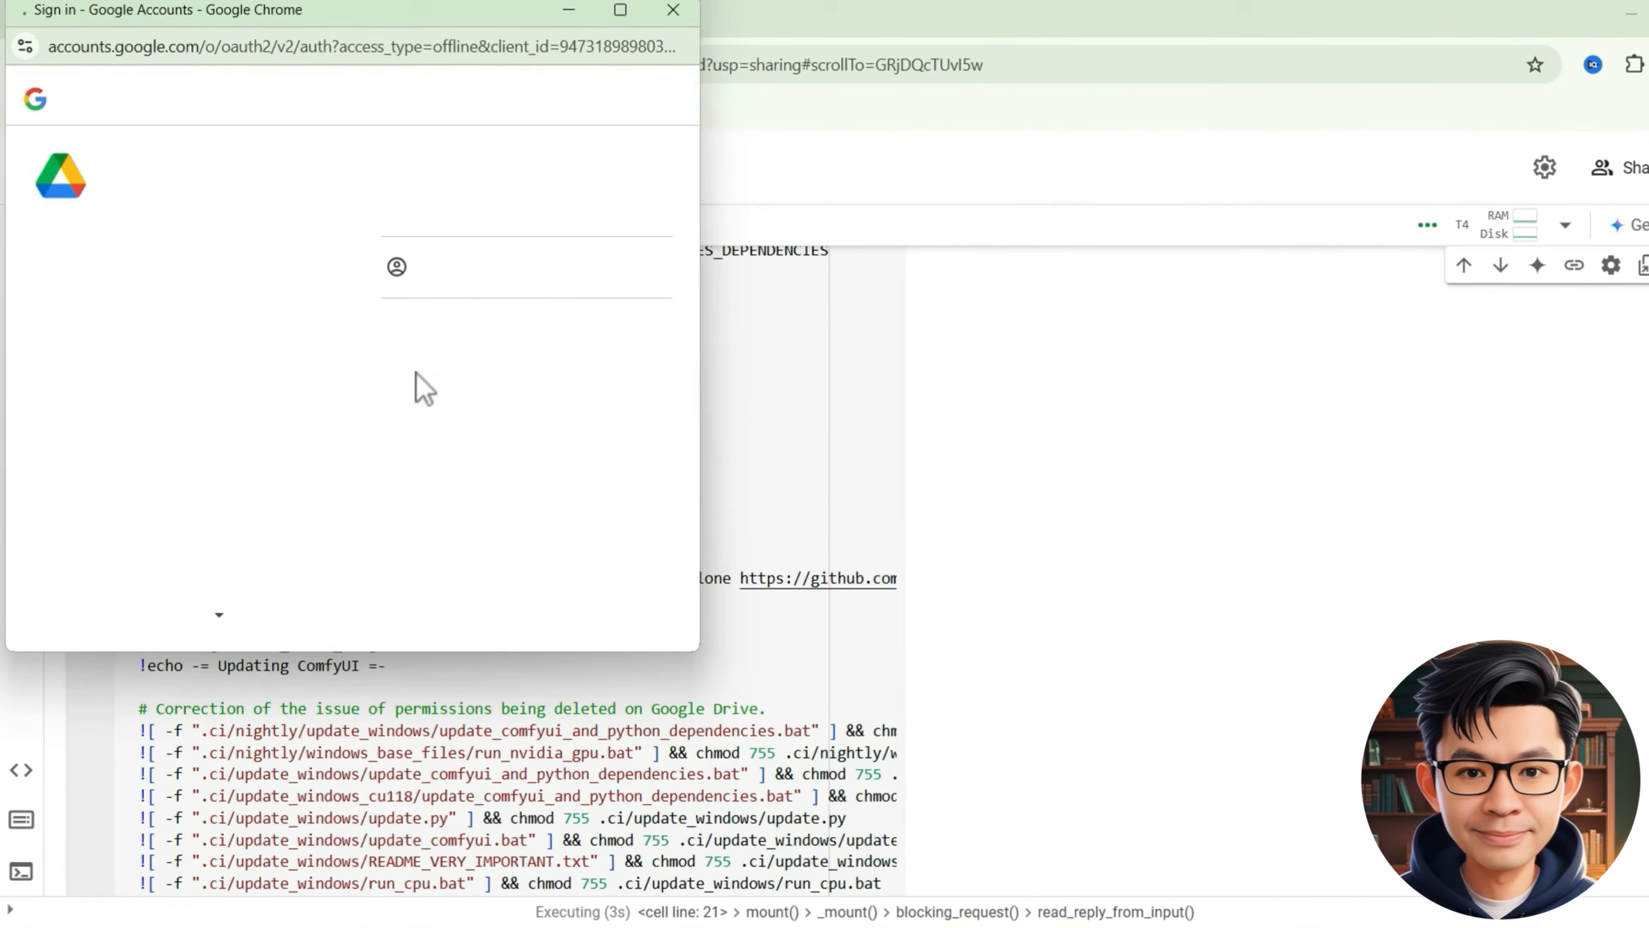
{"action": "left_click", "coordinate": [576, 104]}
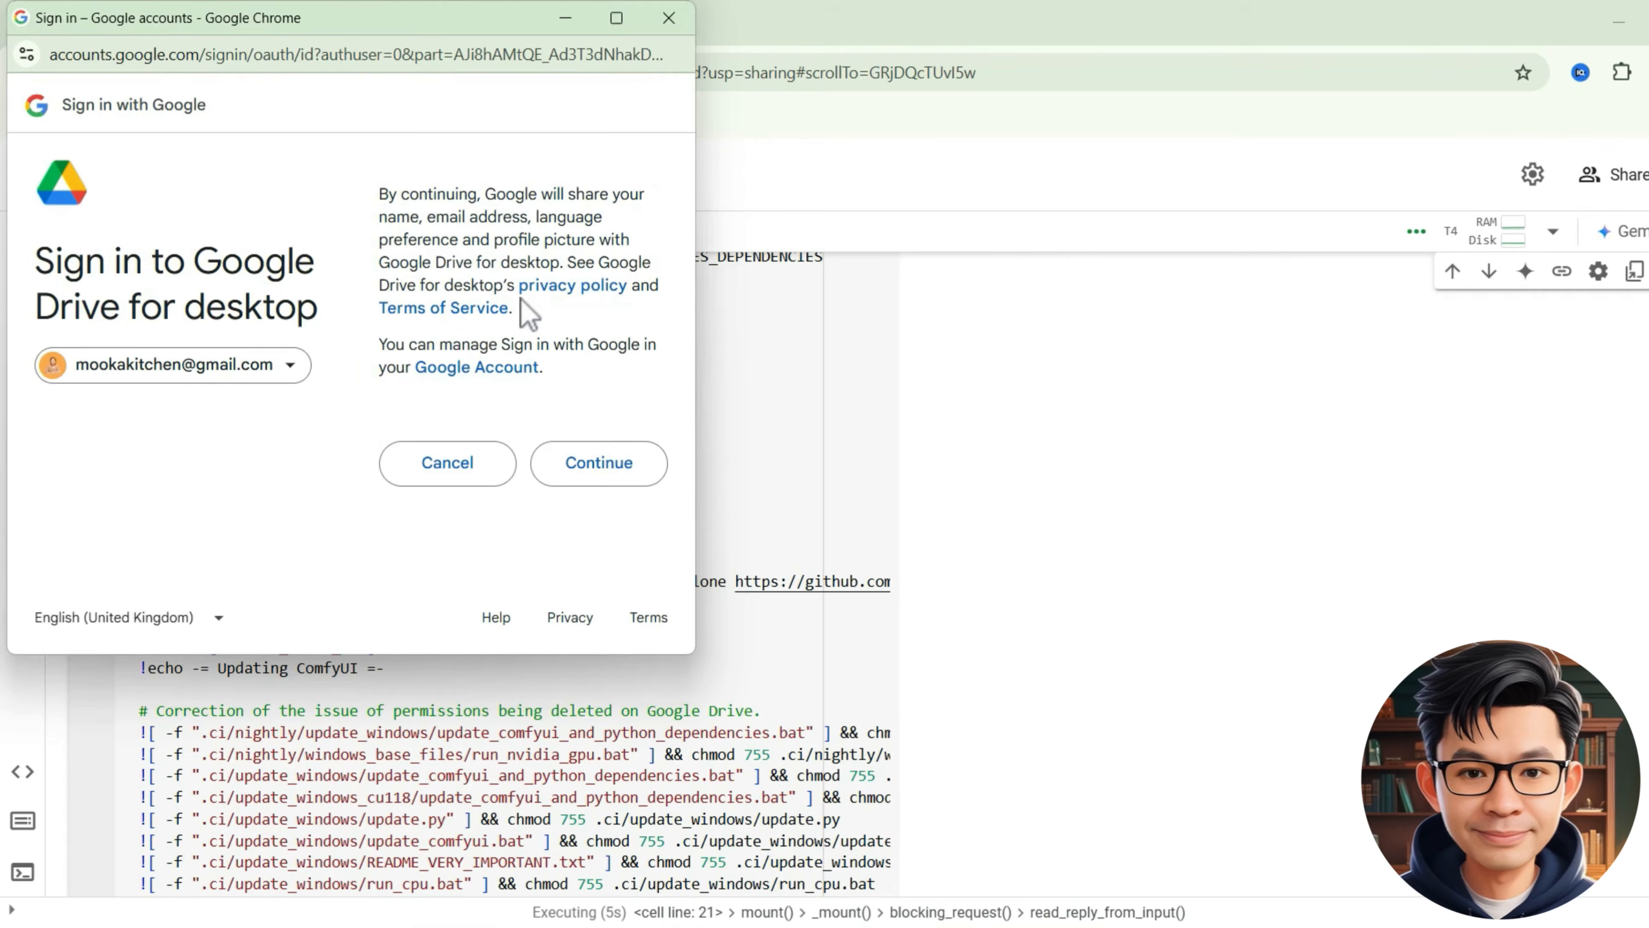
{"action": "left_click", "coordinate": [588, 473]}
{"action": "scroll", "coordinate": [559, 516], "scroll_direction": "down", "scroll_amount": 5}
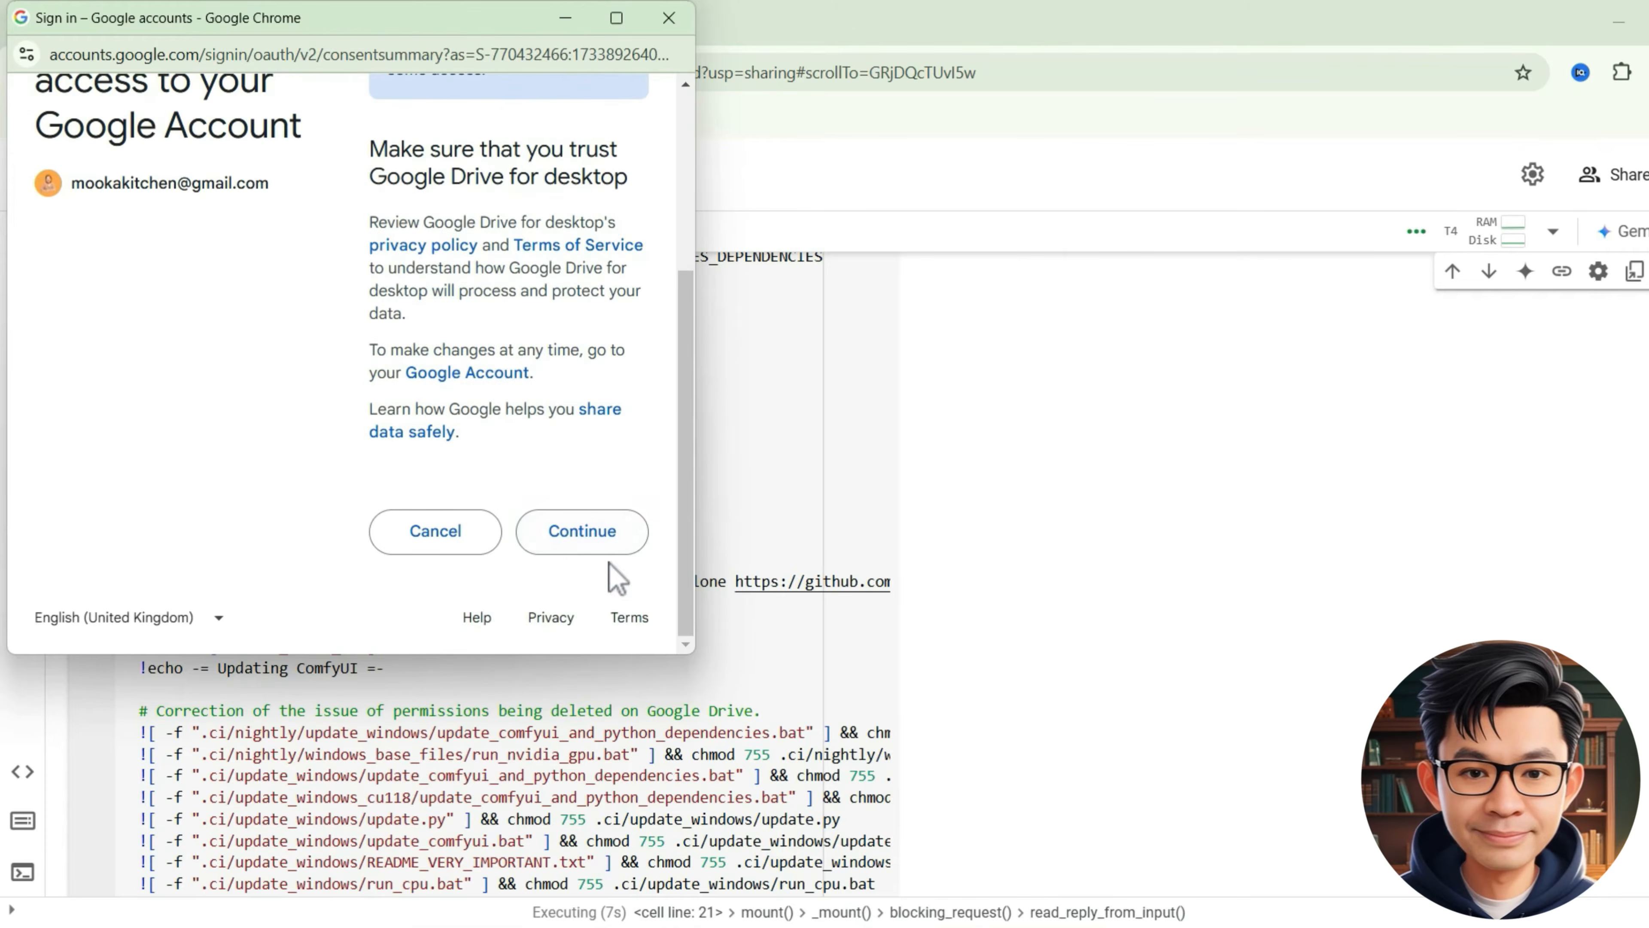
{"action": "left_click", "coordinate": [582, 528]}
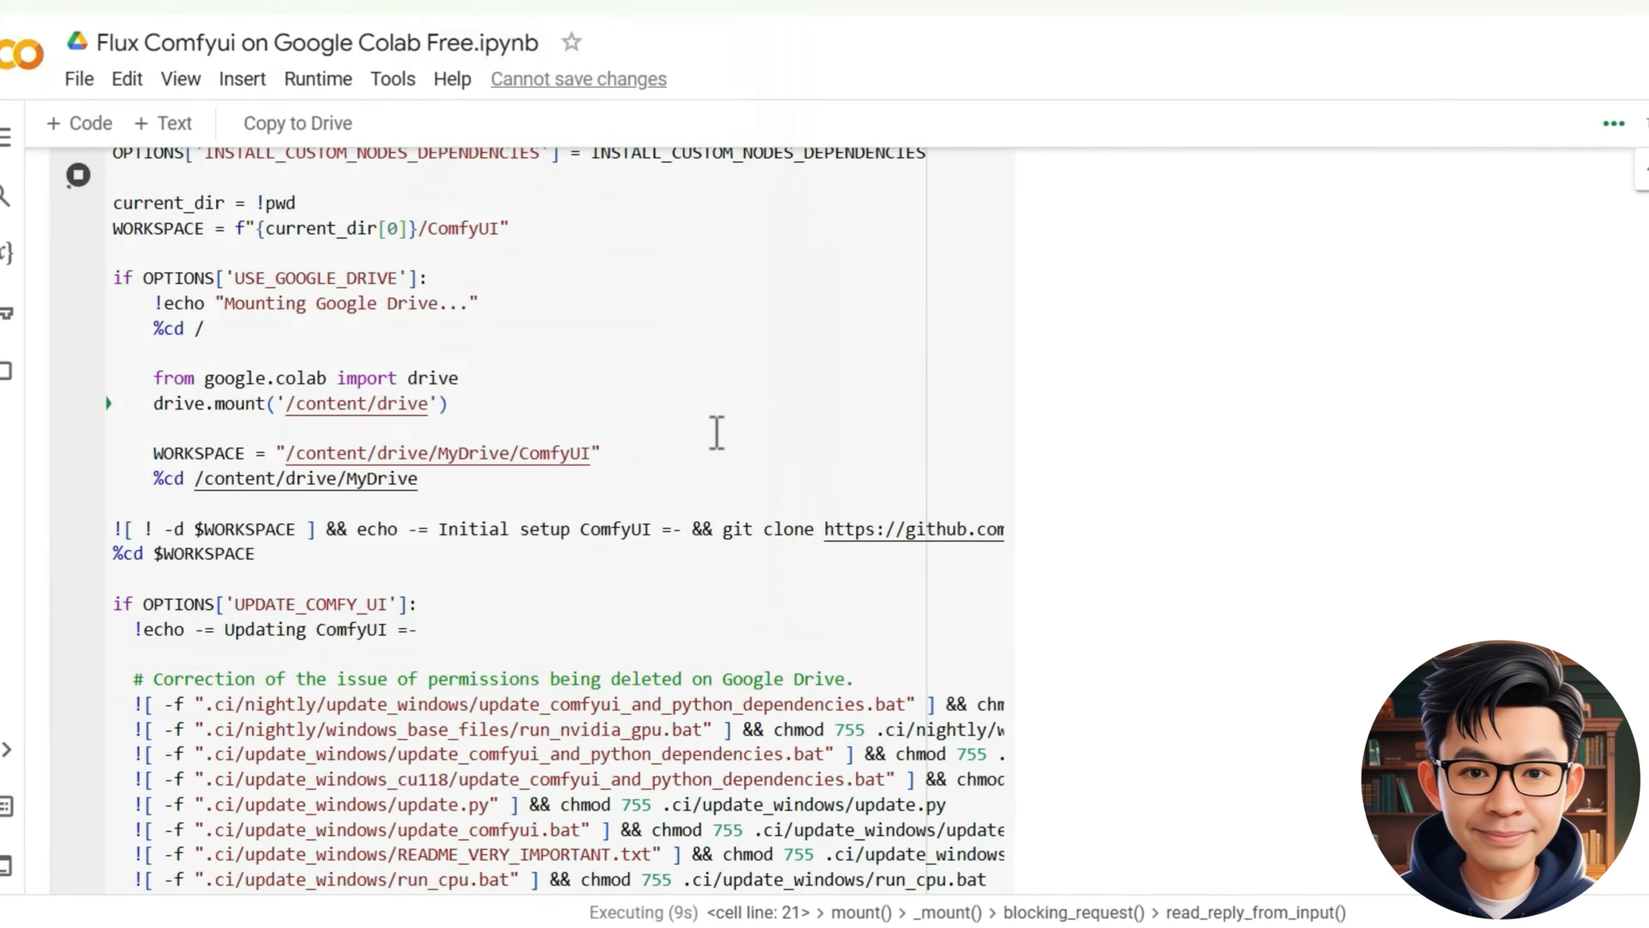
- Let the environment setup cell finish, and run the Download Resources cell to fetch the FLUX, CLIP and VAE model files
{"action": "scroll", "coordinate": [716, 432], "scroll_direction": "down", "scroll_amount": 15}
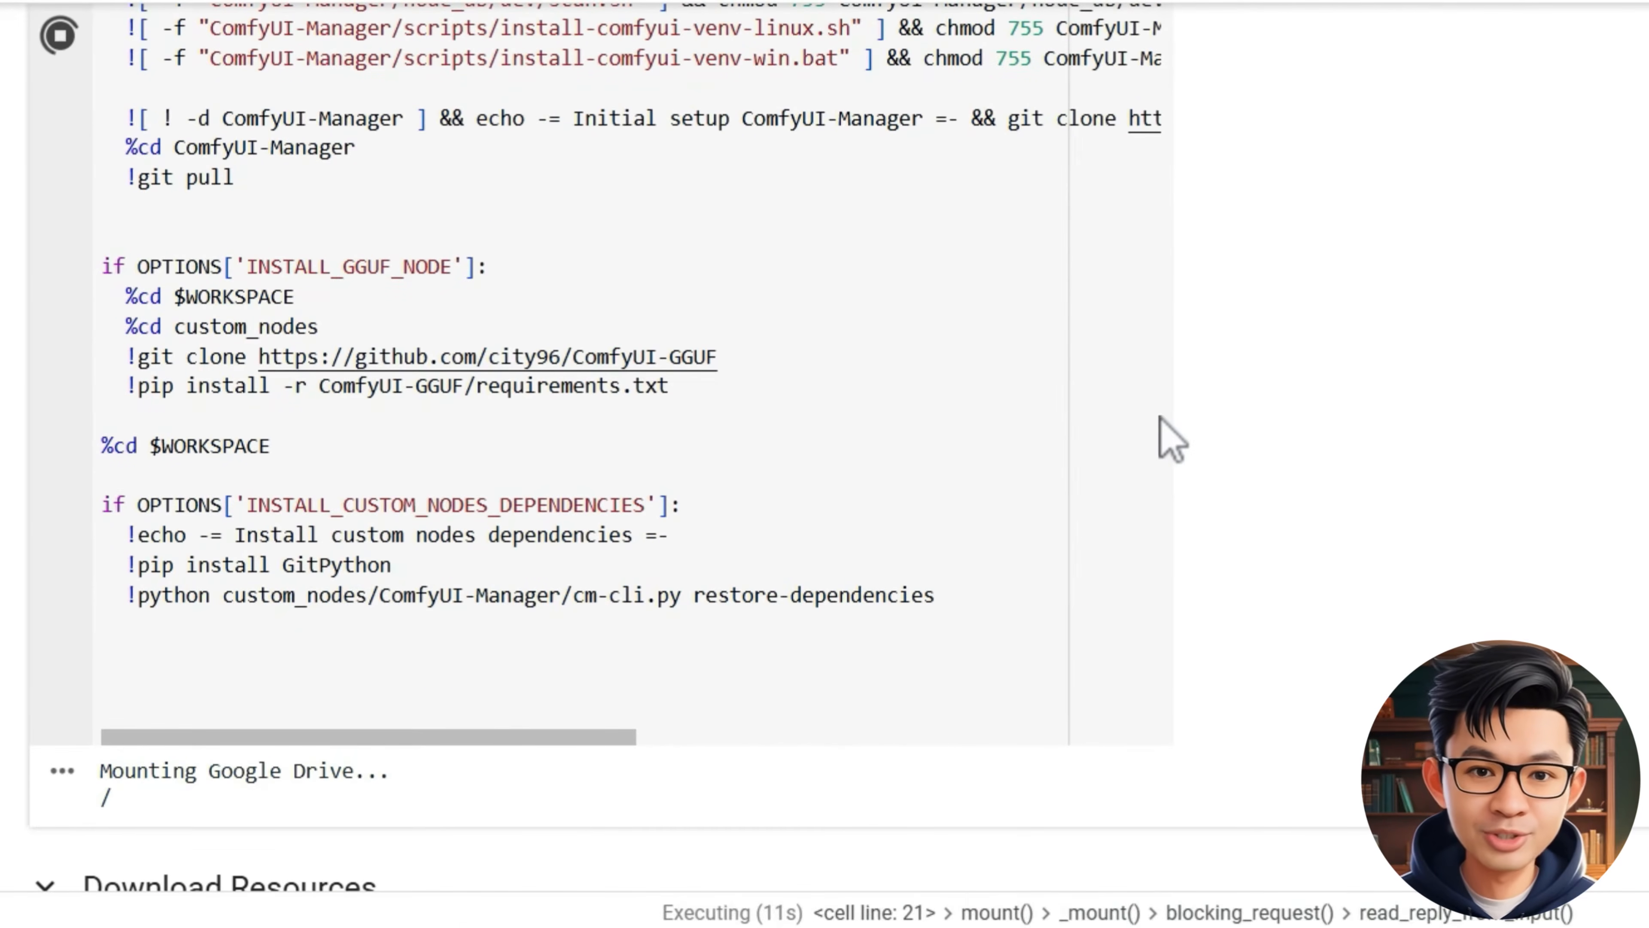
{"action": "scroll", "coordinate": [1294, 435], "scroll_direction": "down", "scroll_amount": 2}
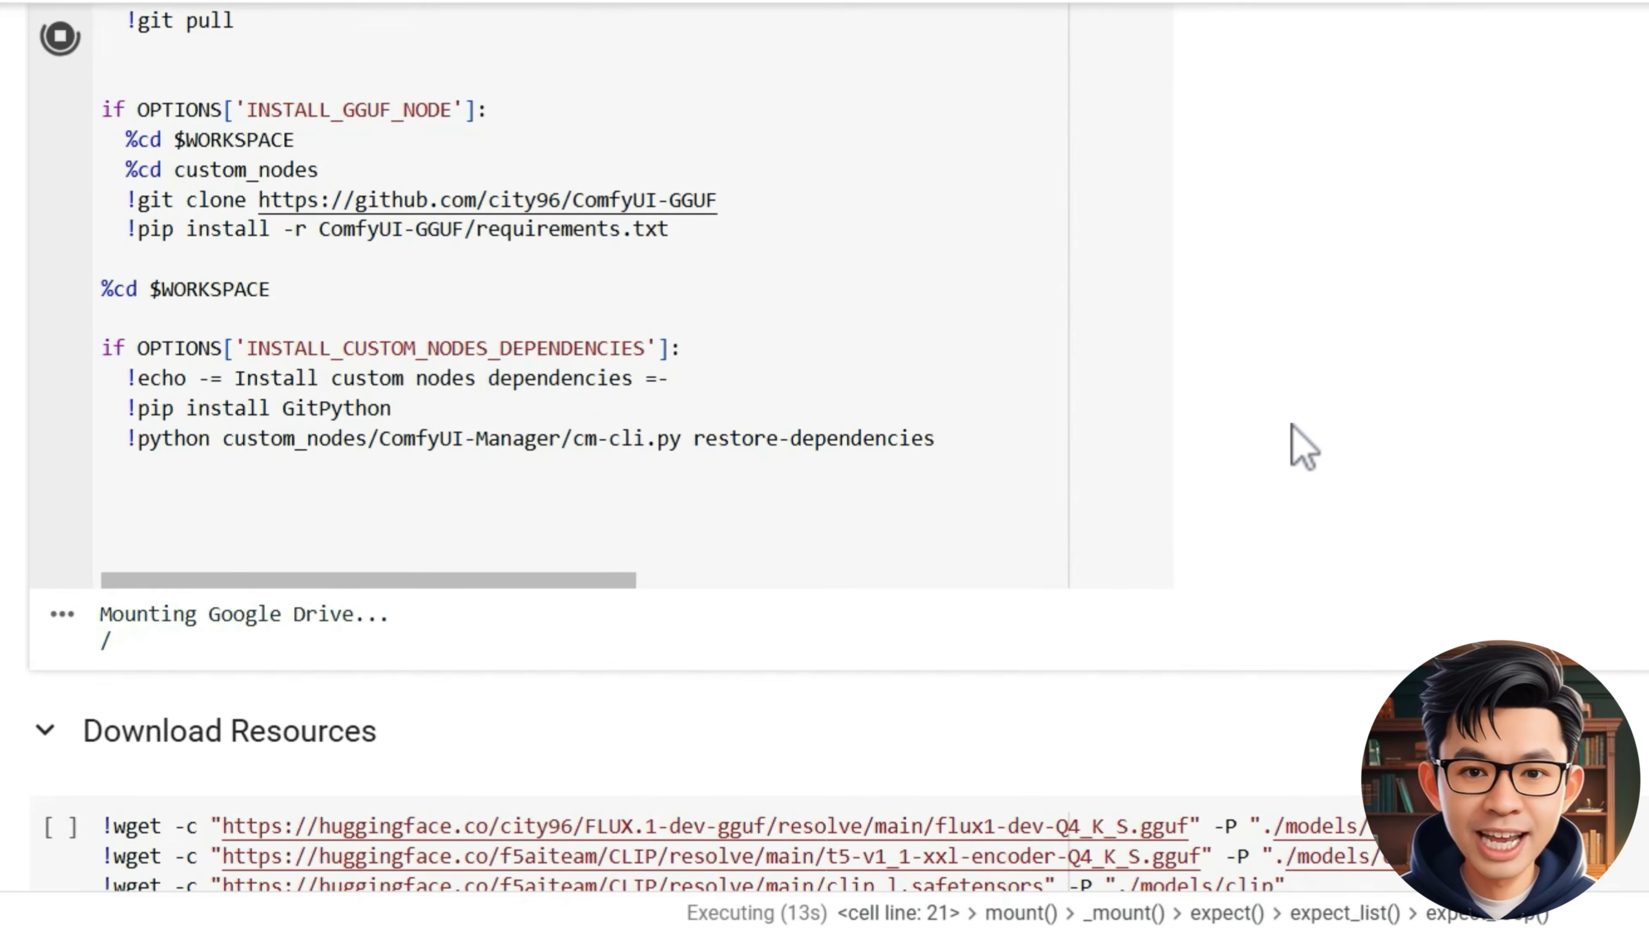
{"action": "scroll", "coordinate": [1298, 449], "scroll_direction": "up", "scroll_amount": 2}
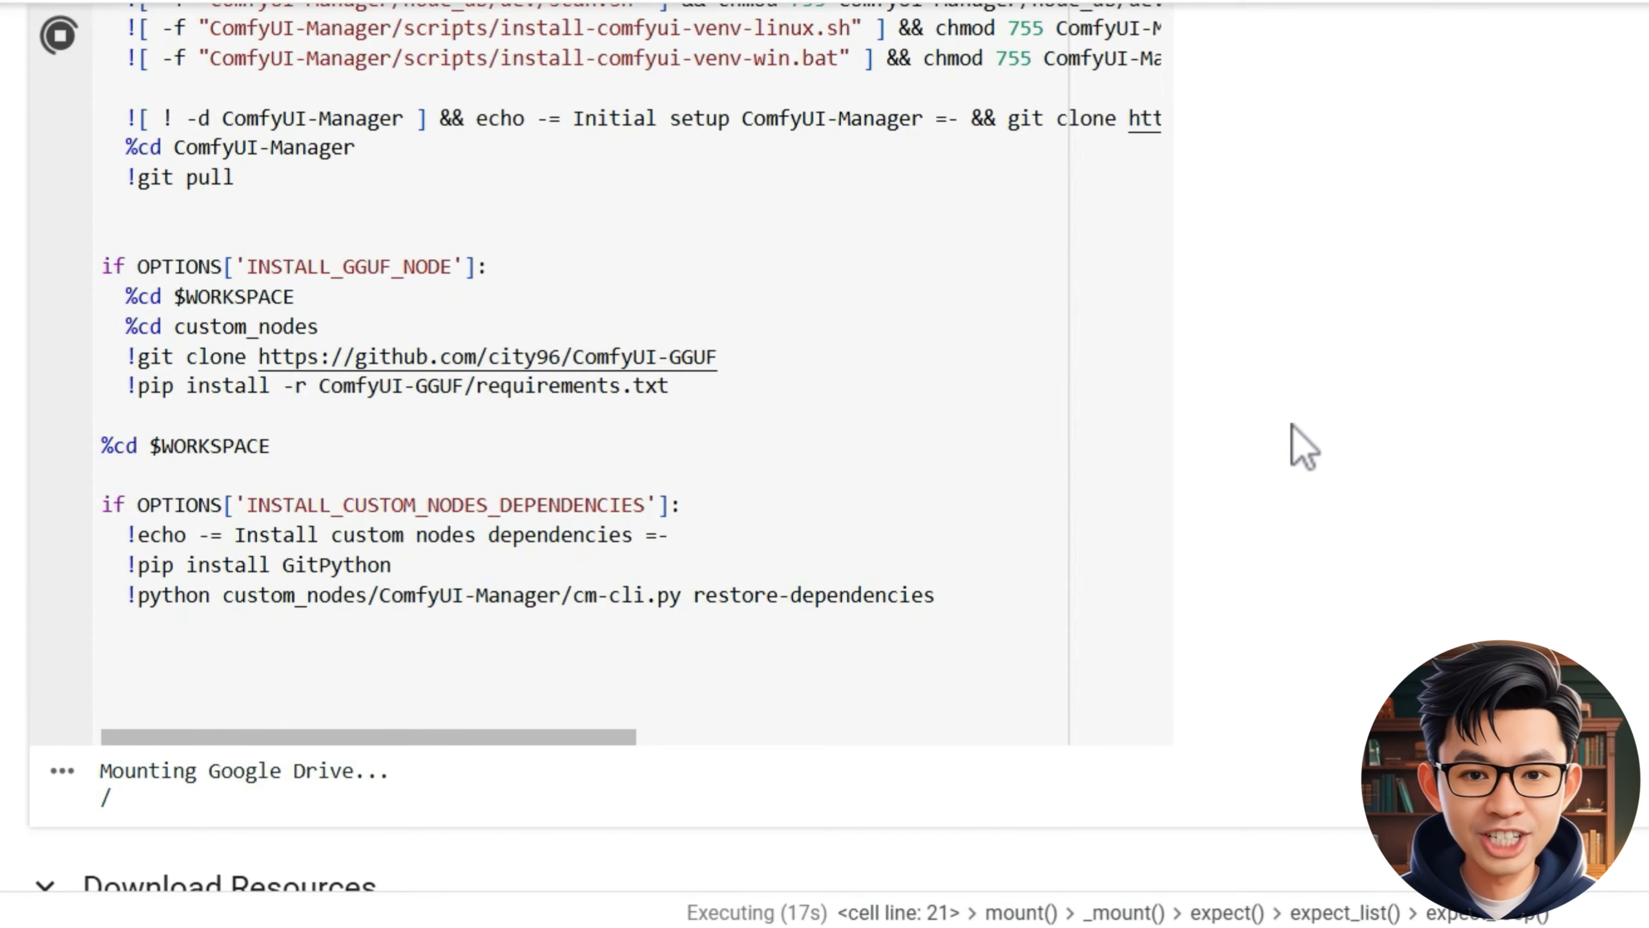
{"action": "scroll", "coordinate": [1295, 449], "scroll_direction": "down", "scroll_amount": 4}
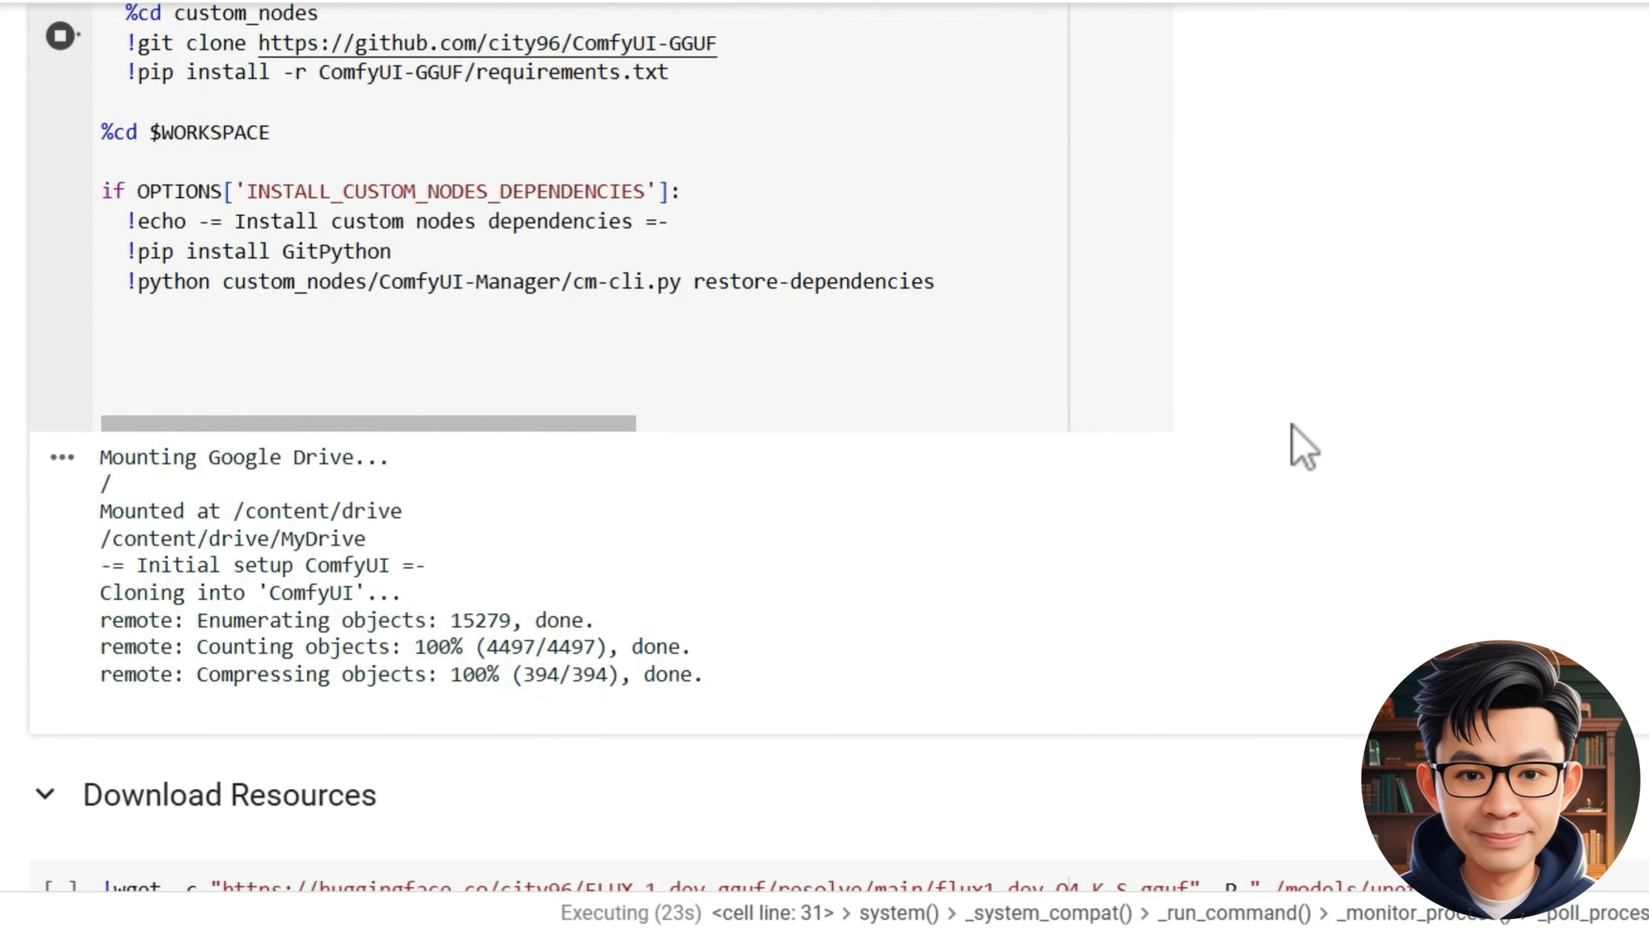
{"action": "scroll", "coordinate": [1383, 371], "scroll_direction": "down", "scroll_amount": 13}
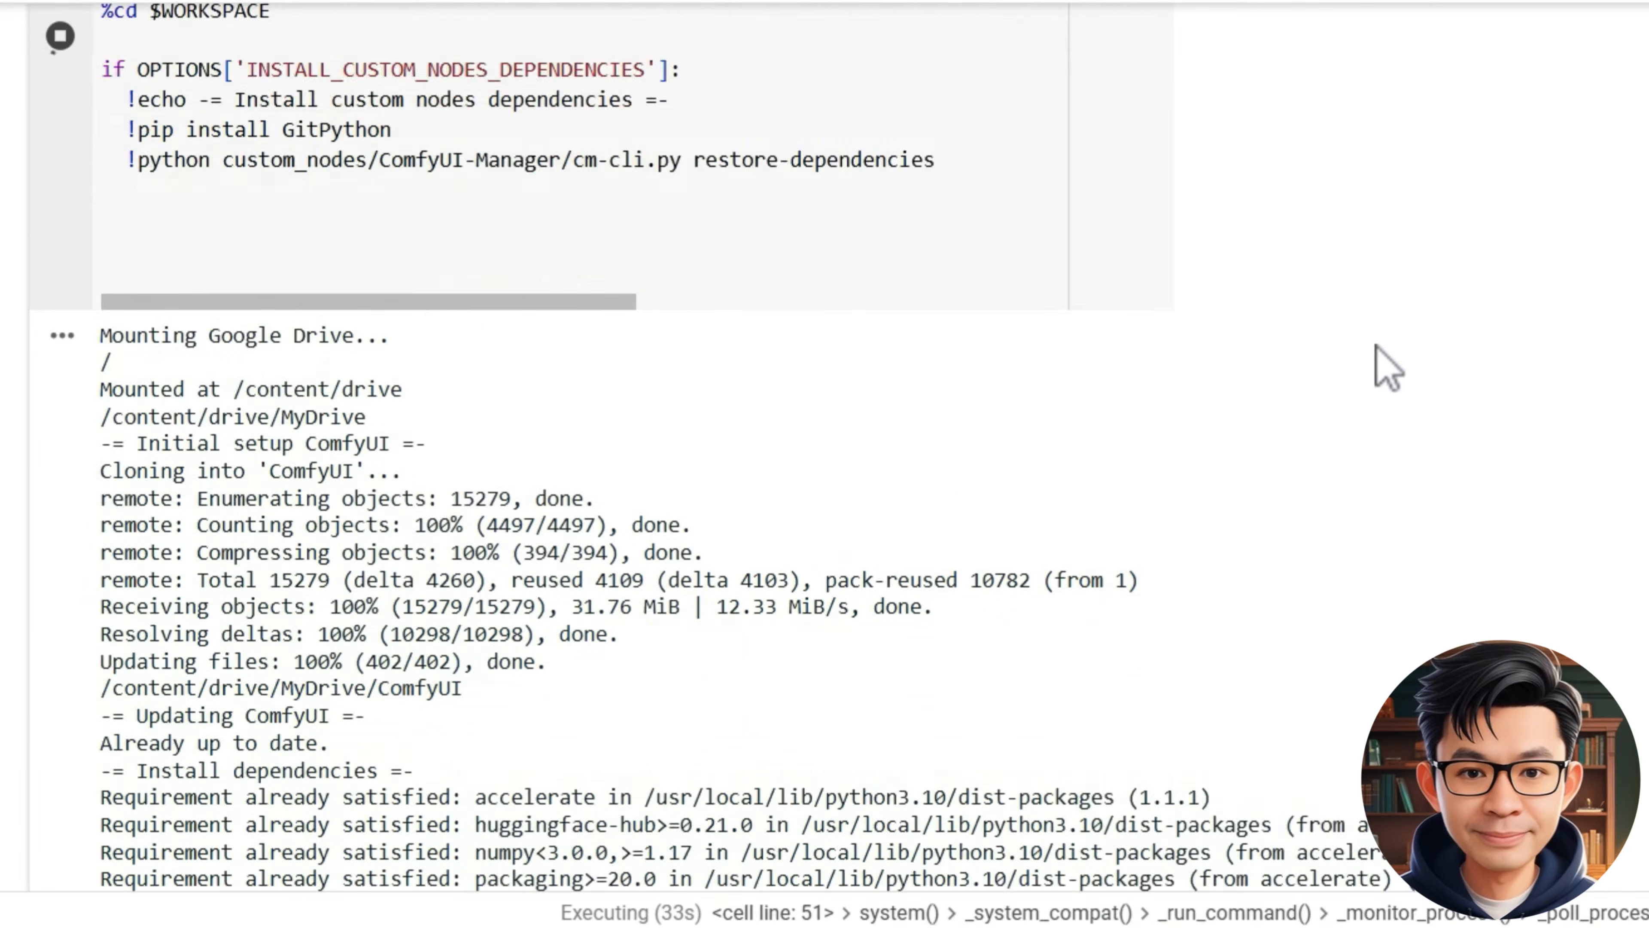
{"action": "scroll", "coordinate": [870, 455], "scroll_direction": "down", "scroll_amount": 8}
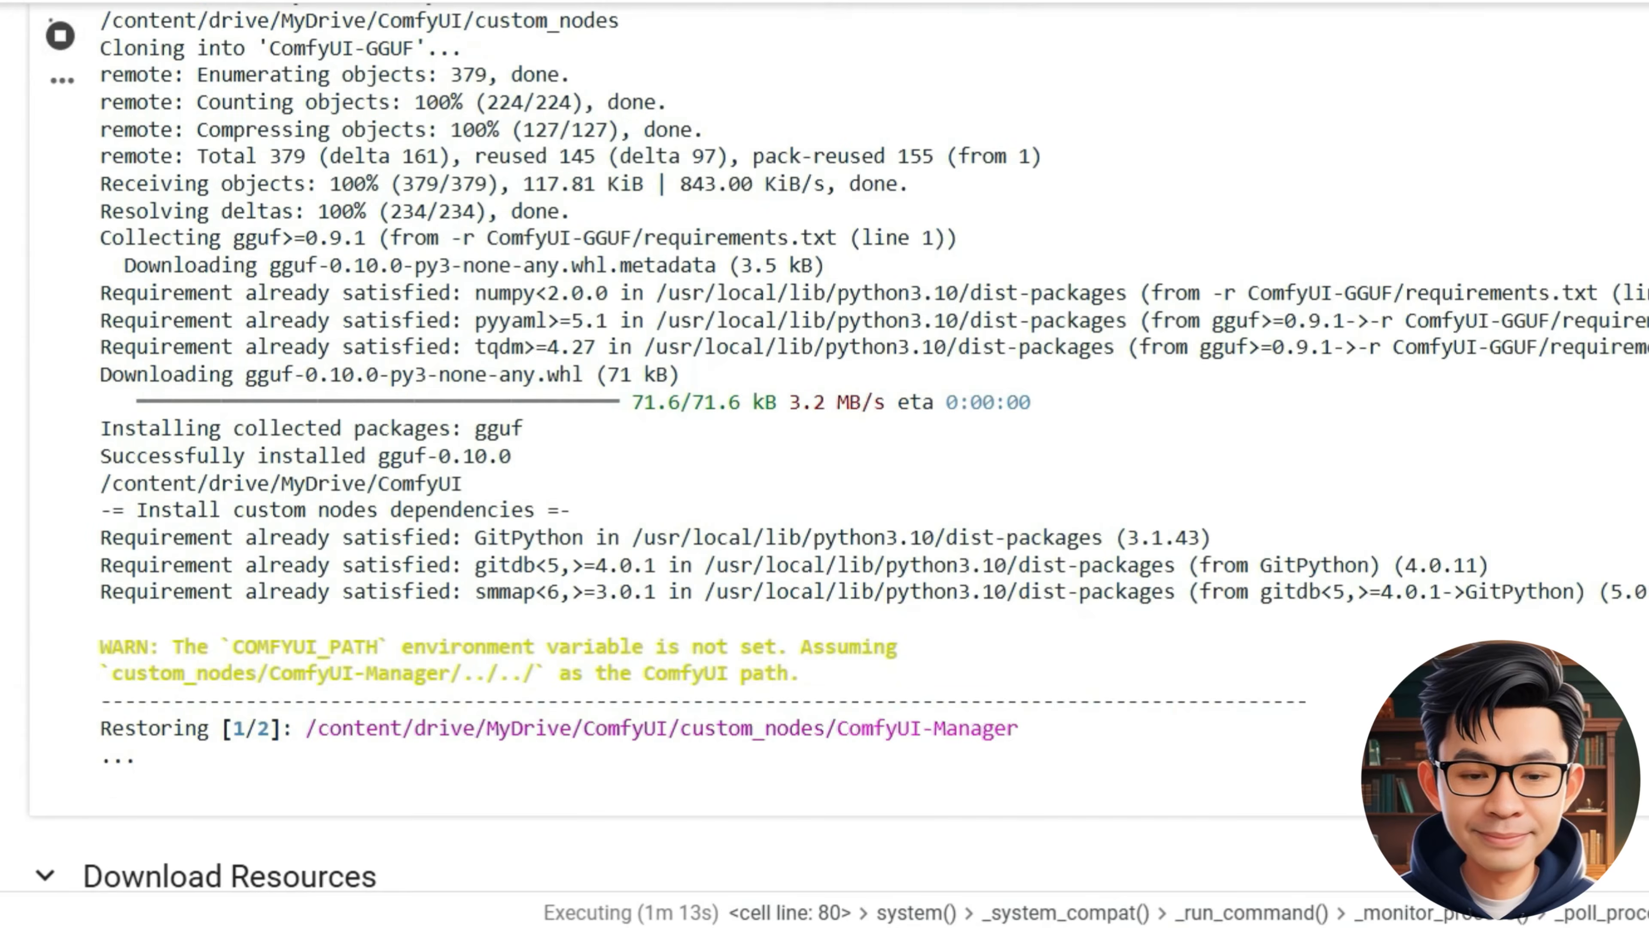
{"action": "scroll", "coordinate": [1513, 371], "scroll_direction": "down", "scroll_amount": 6}
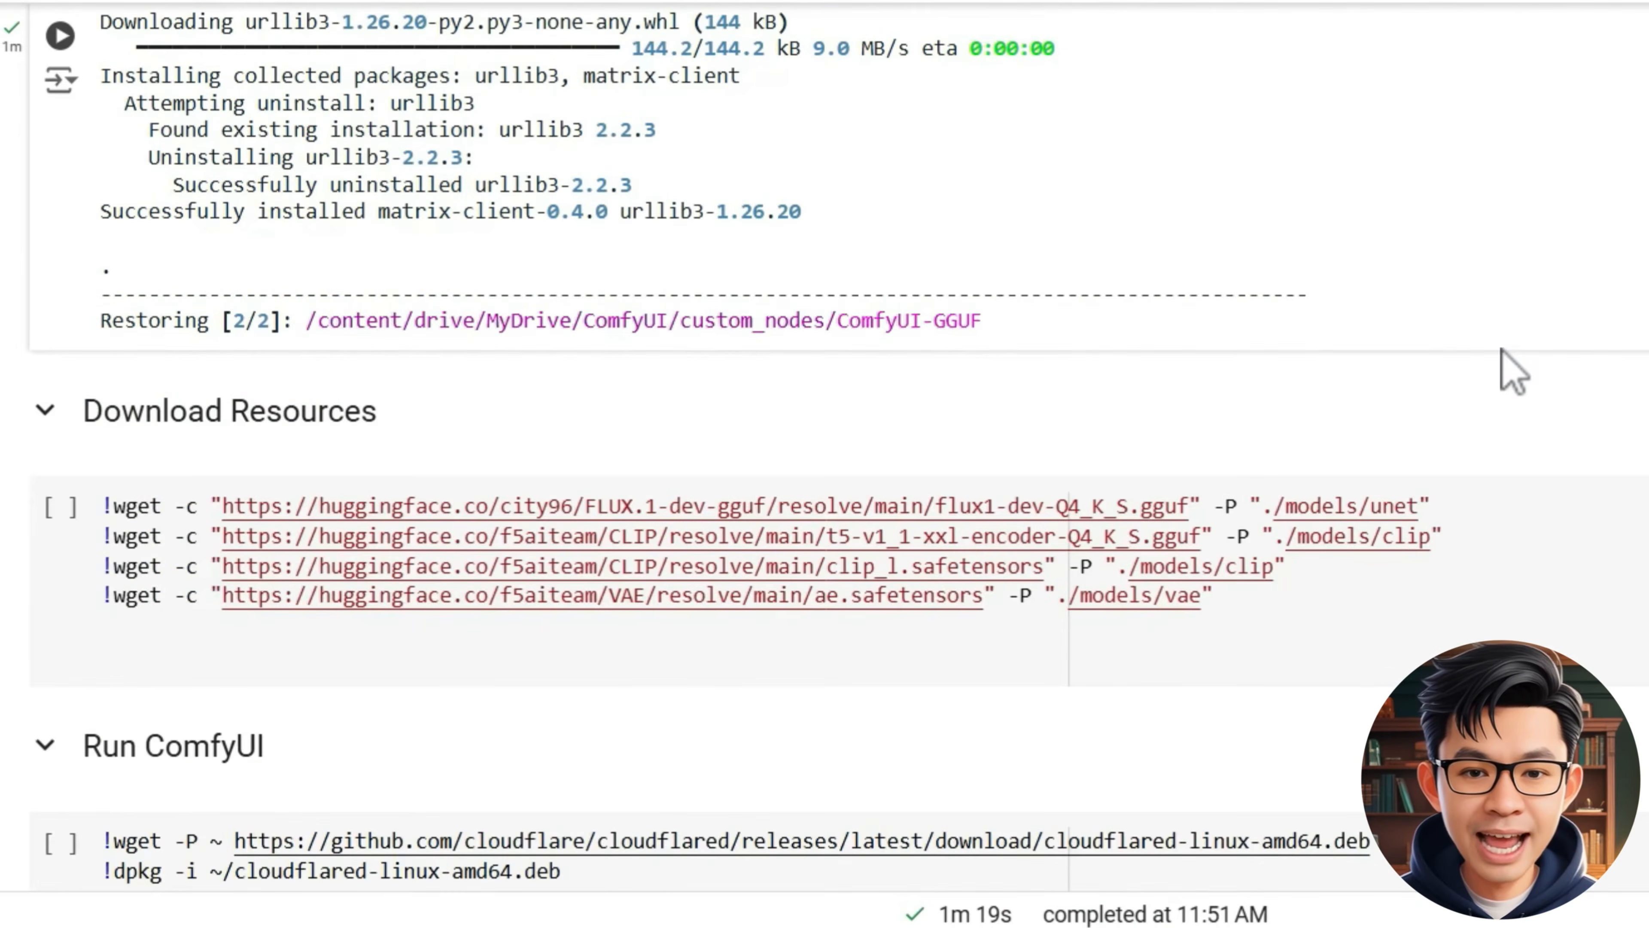
{"action": "scroll", "coordinate": [1513, 370], "scroll_direction": "down", "scroll_amount": 2}
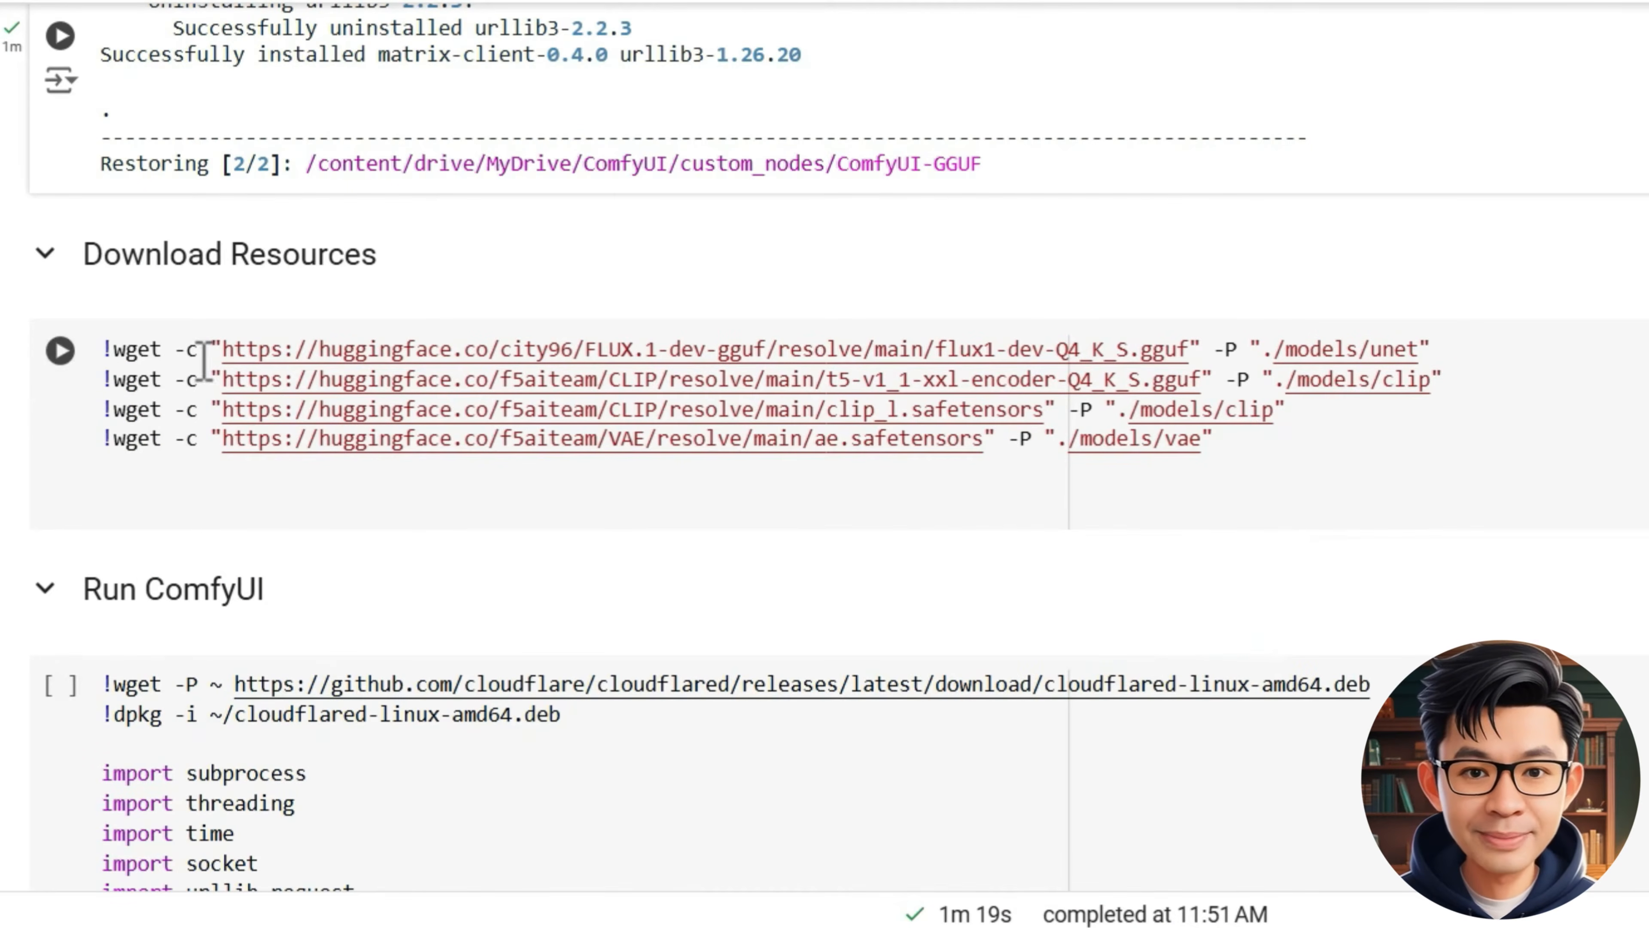
{"action": "left_click", "coordinate": [59, 353]}
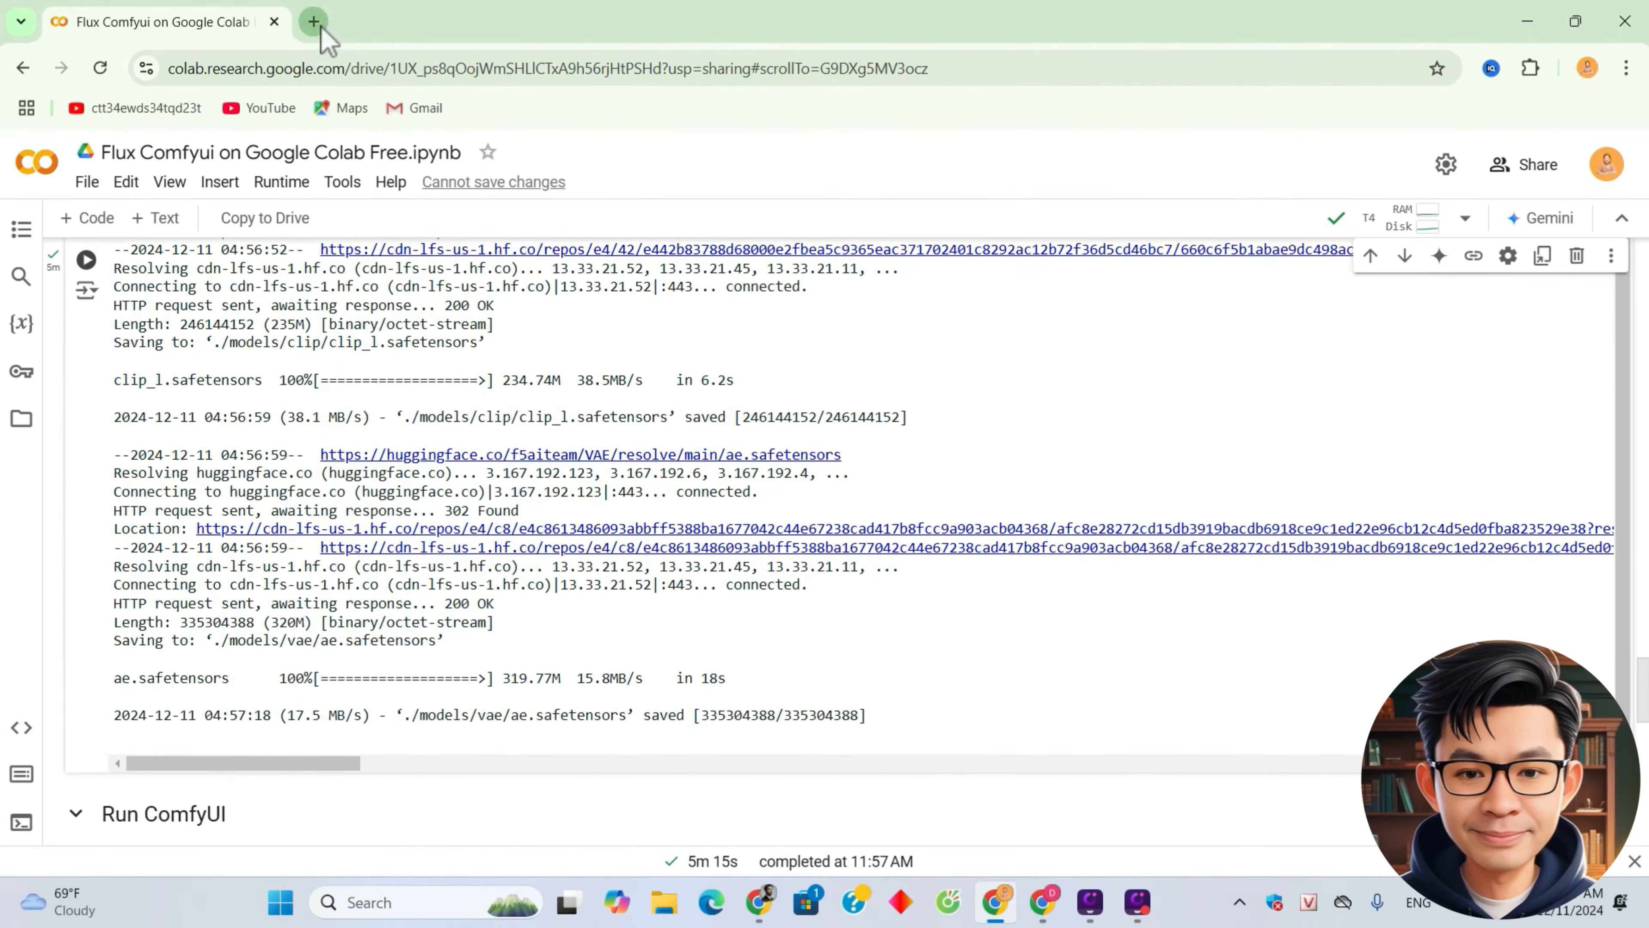
- Open drive.google.com in a new browser tab and look at the contents of My Drive
{"action": "left_click", "coordinate": [313, 22]}
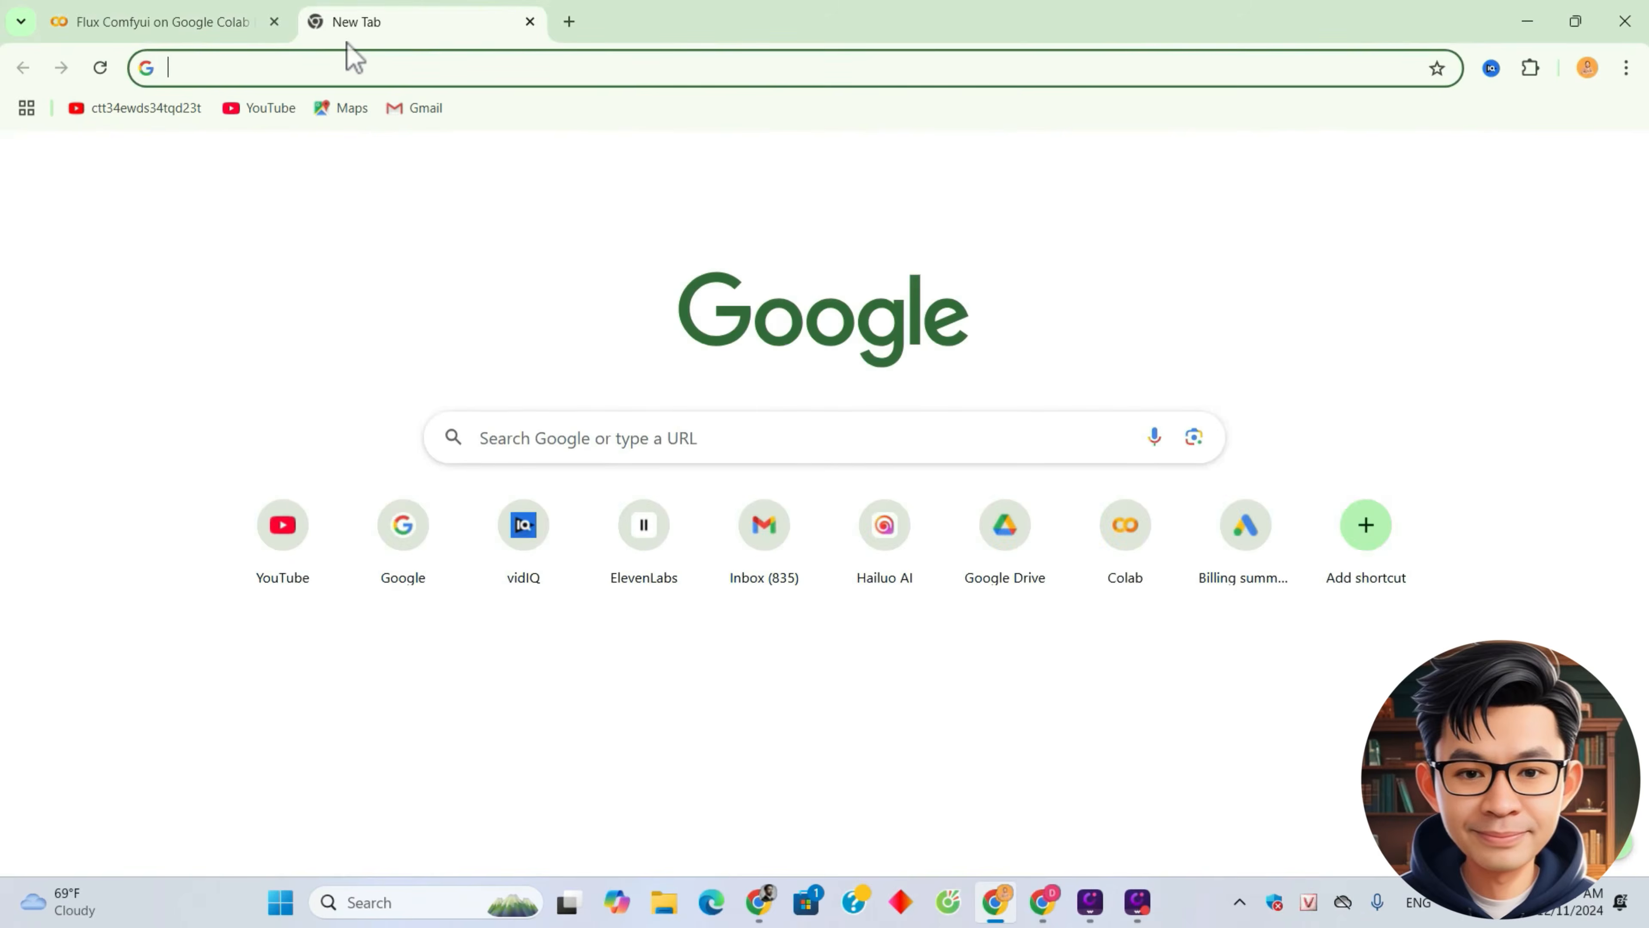
{"action": "type", "text": "drive.google.com"}
{"action": "key", "text": "Return"}
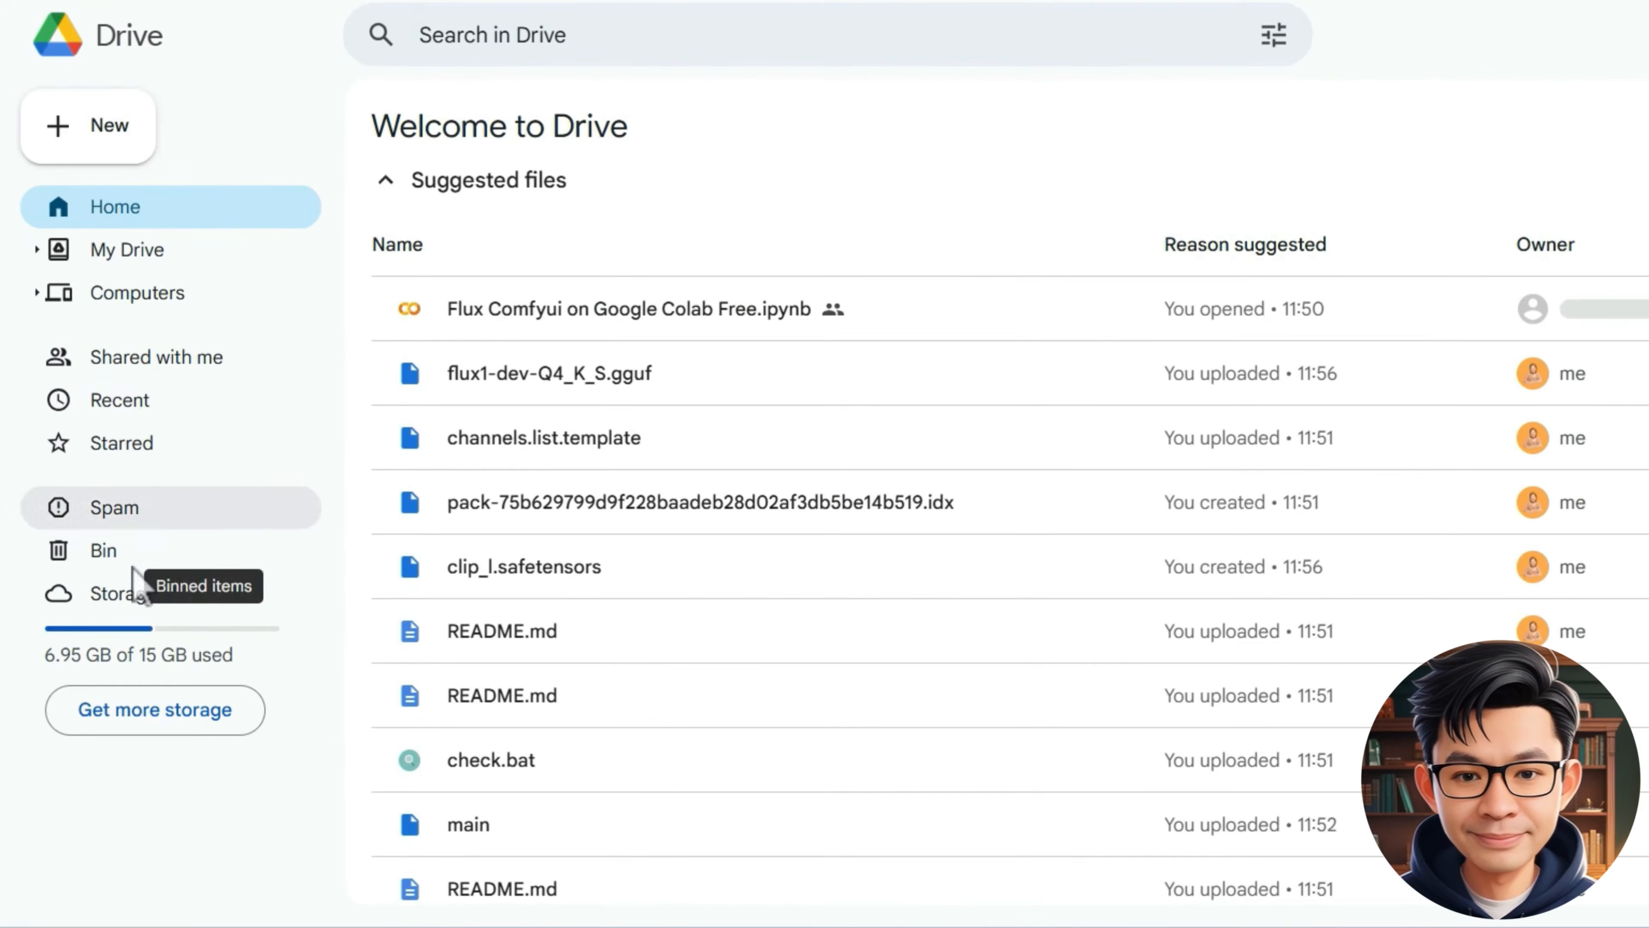
{"action": "left_click", "coordinate": [149, 252]}
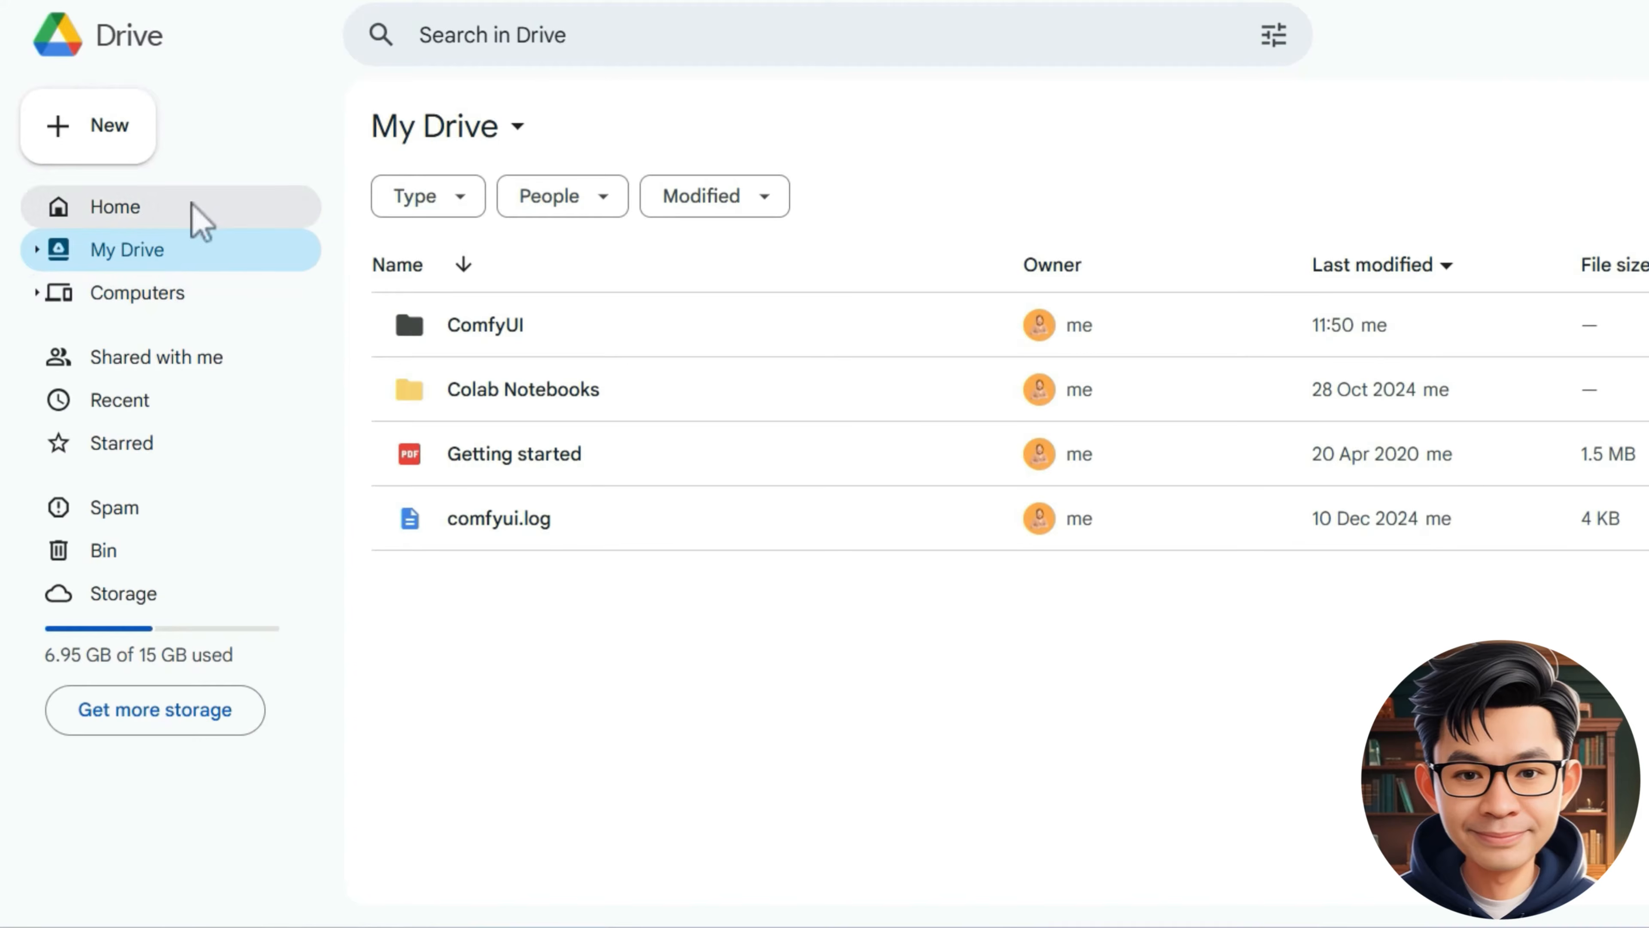
{"action": "key", "text": "F5"}
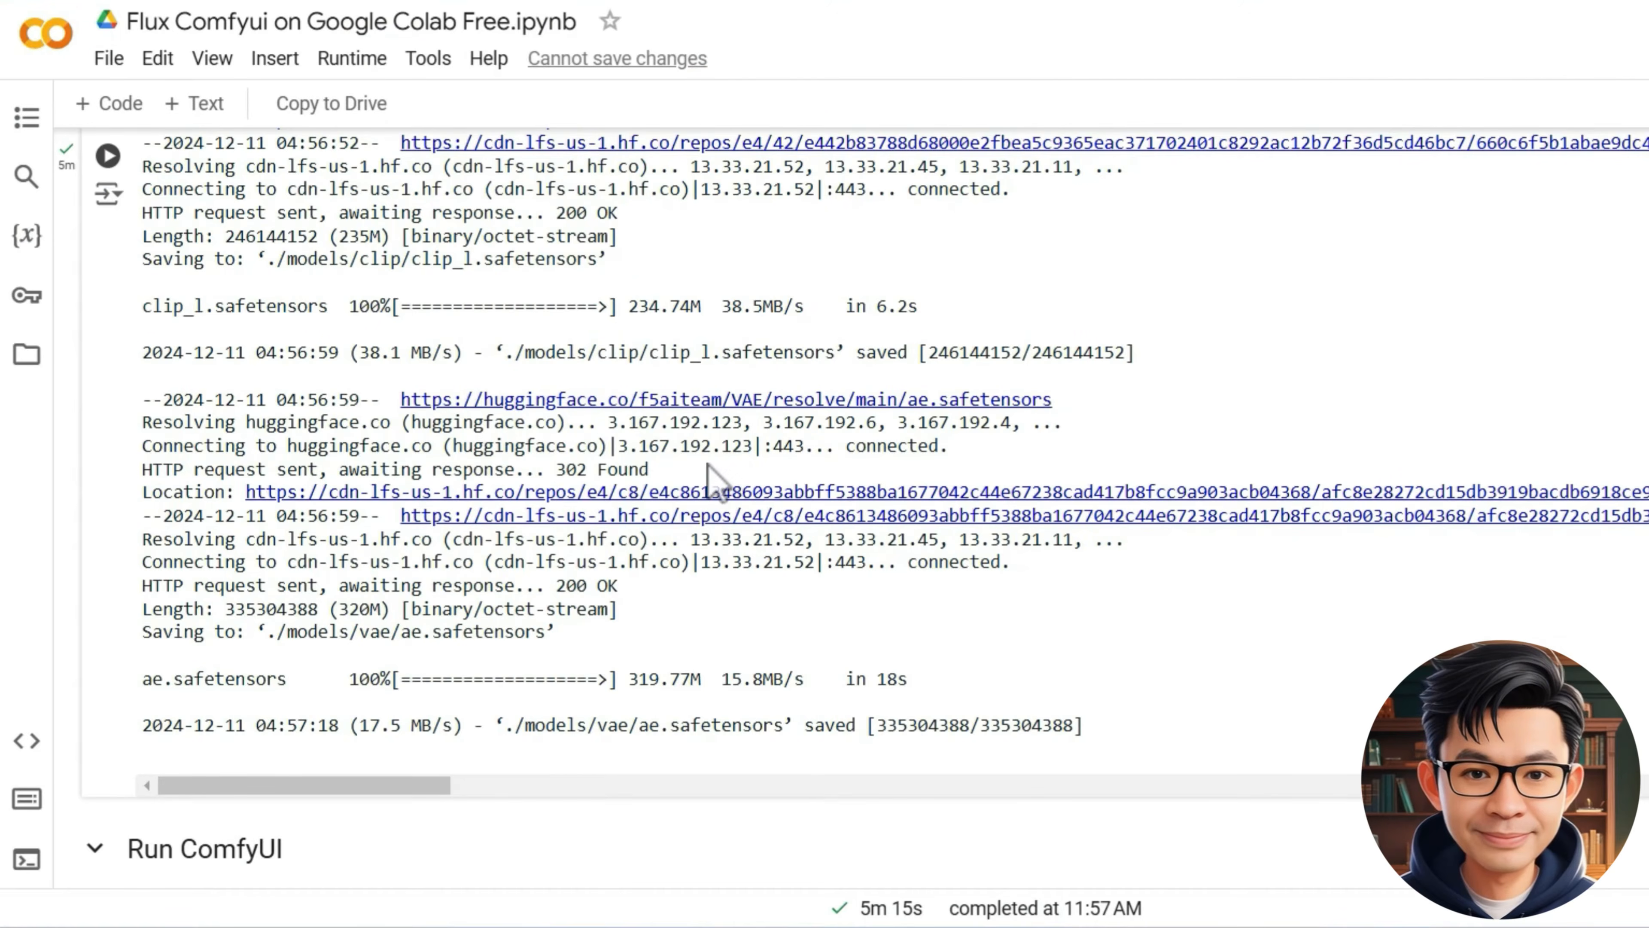
- Back in the Colab notebook, run the Run ComfyUI cell to install cloudflared and start the server
{"action": "scroll", "coordinate": [718, 481], "scroll_direction": "down", "scroll_amount": 6}
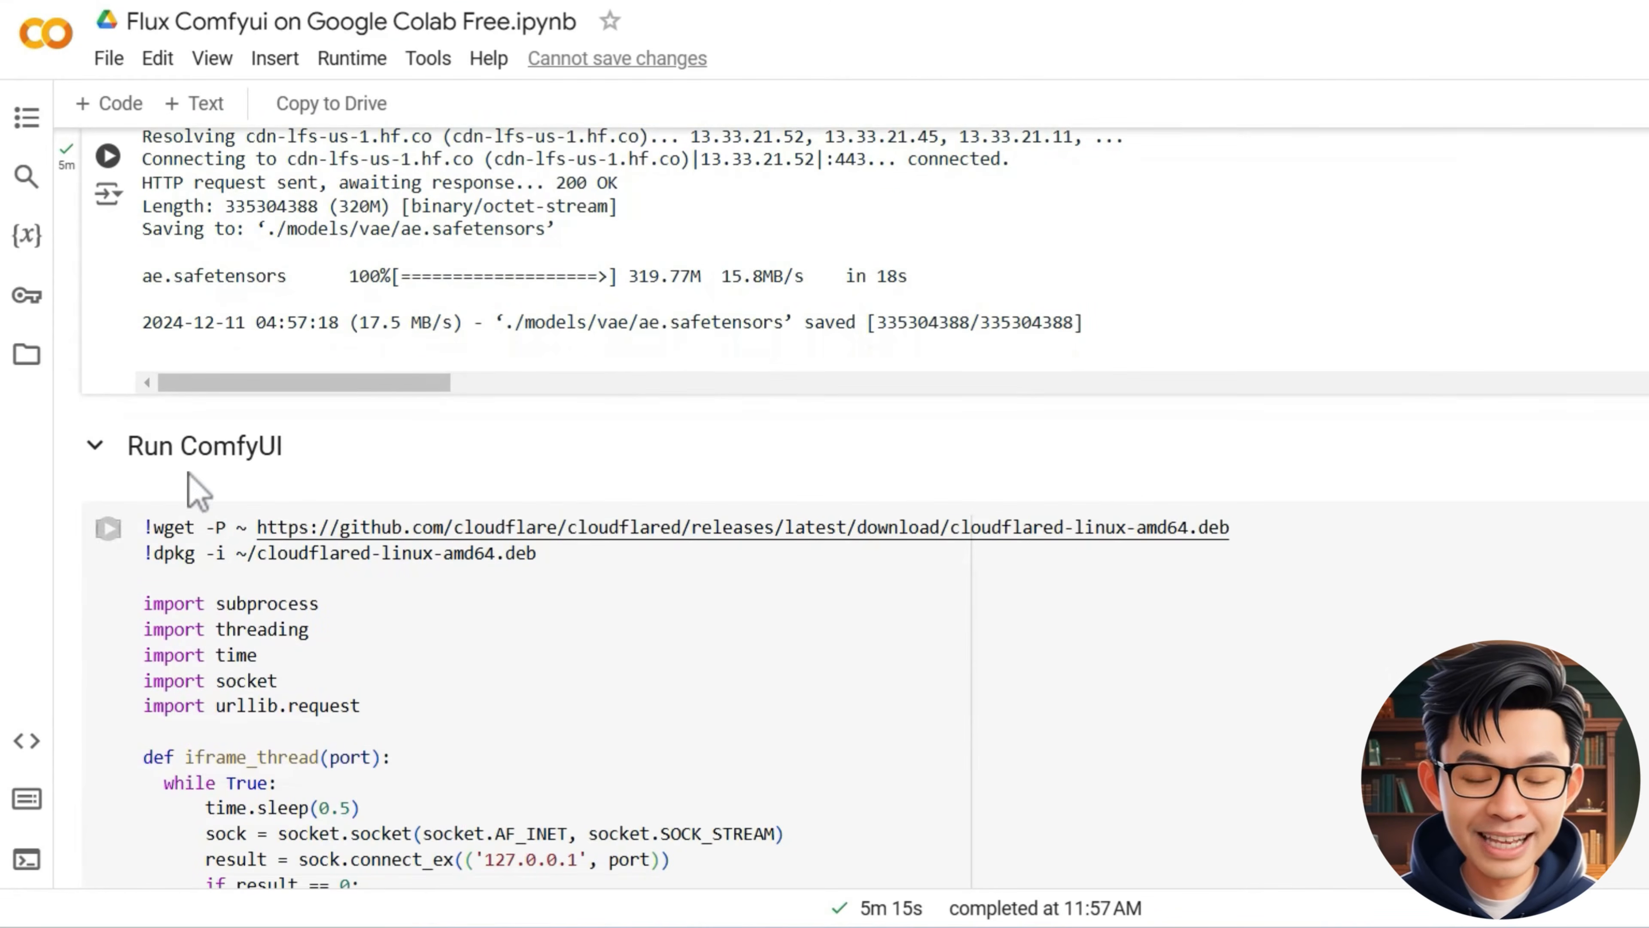
{"action": "left_click", "coordinate": [108, 528]}
{"action": "scroll", "coordinate": [850, 569], "scroll_direction": "down", "scroll_amount": 15}
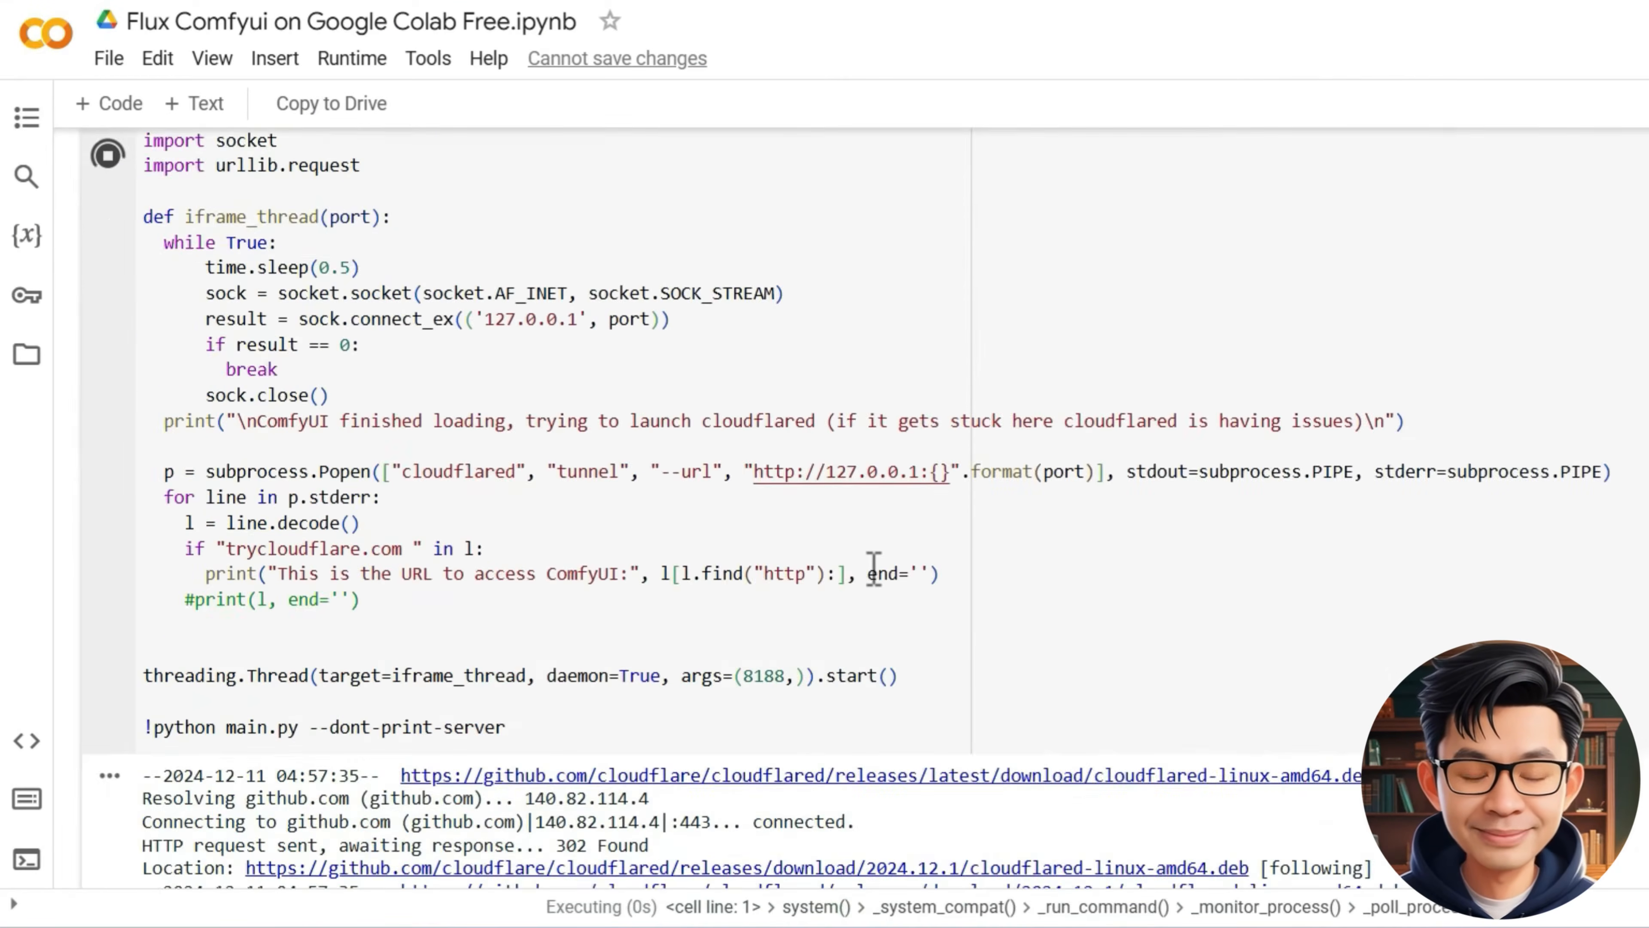
- Follow the cell output until the server has started and open the trycloudflare.com URL for accessing ComfyUI
{"action": "scroll", "coordinate": [893, 581], "scroll_direction": "down", "scroll_amount": 6}
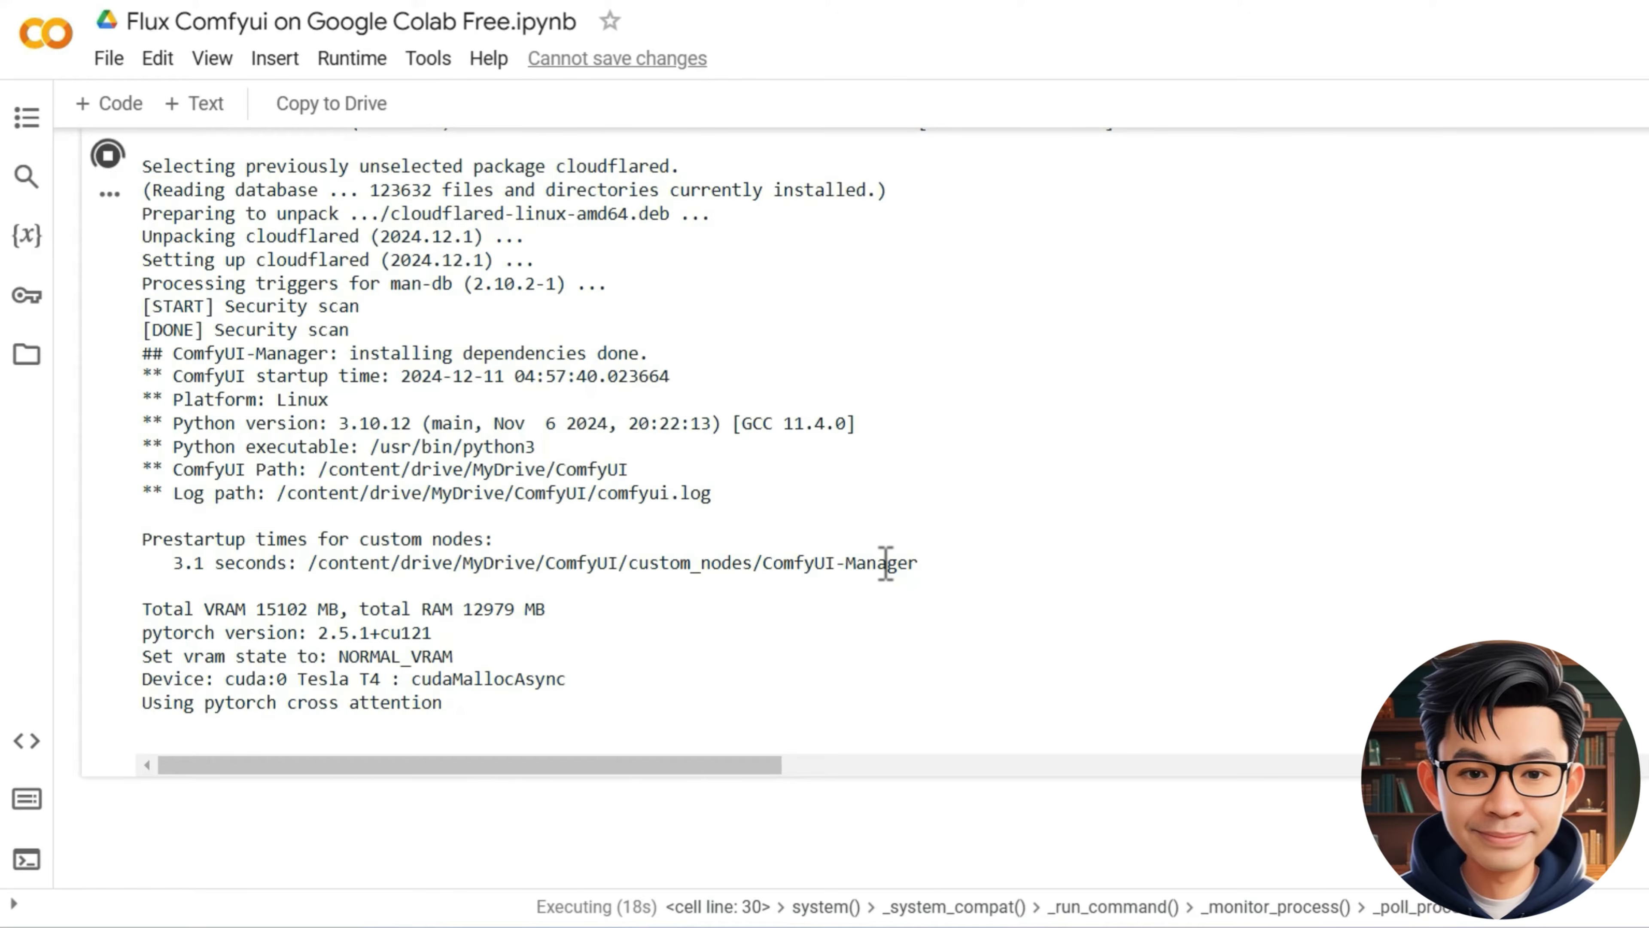
{"action": "scroll", "coordinate": [886, 562], "scroll_direction": "down", "scroll_amount": 4}
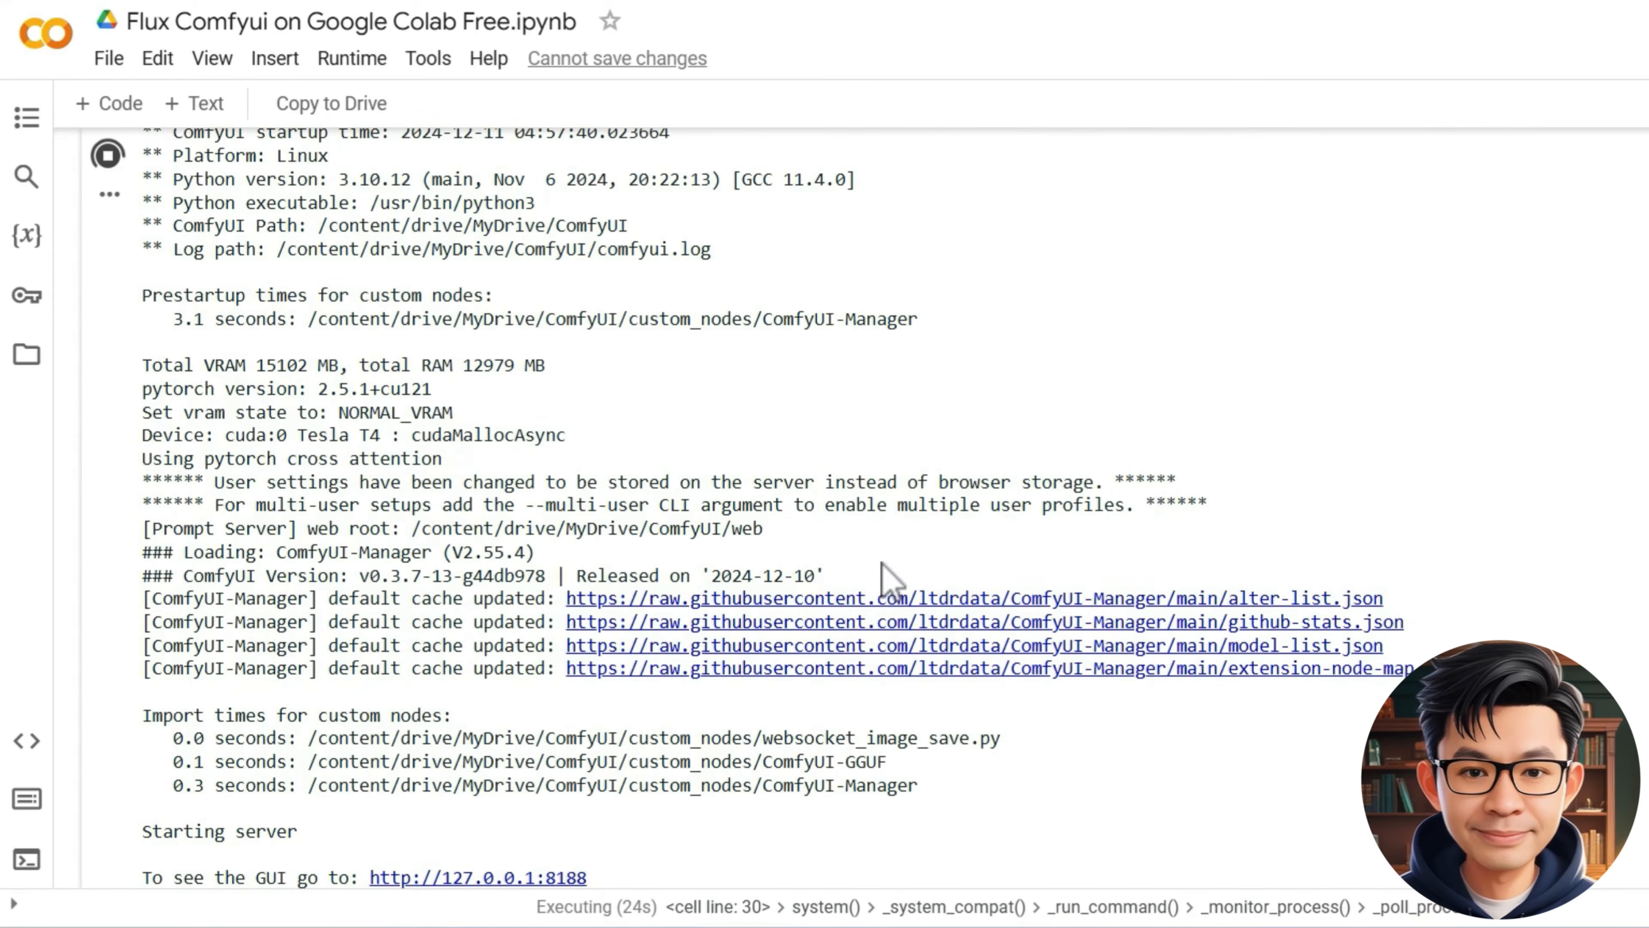
{"action": "scroll", "coordinate": [886, 565], "scroll_direction": "down", "scroll_amount": 4}
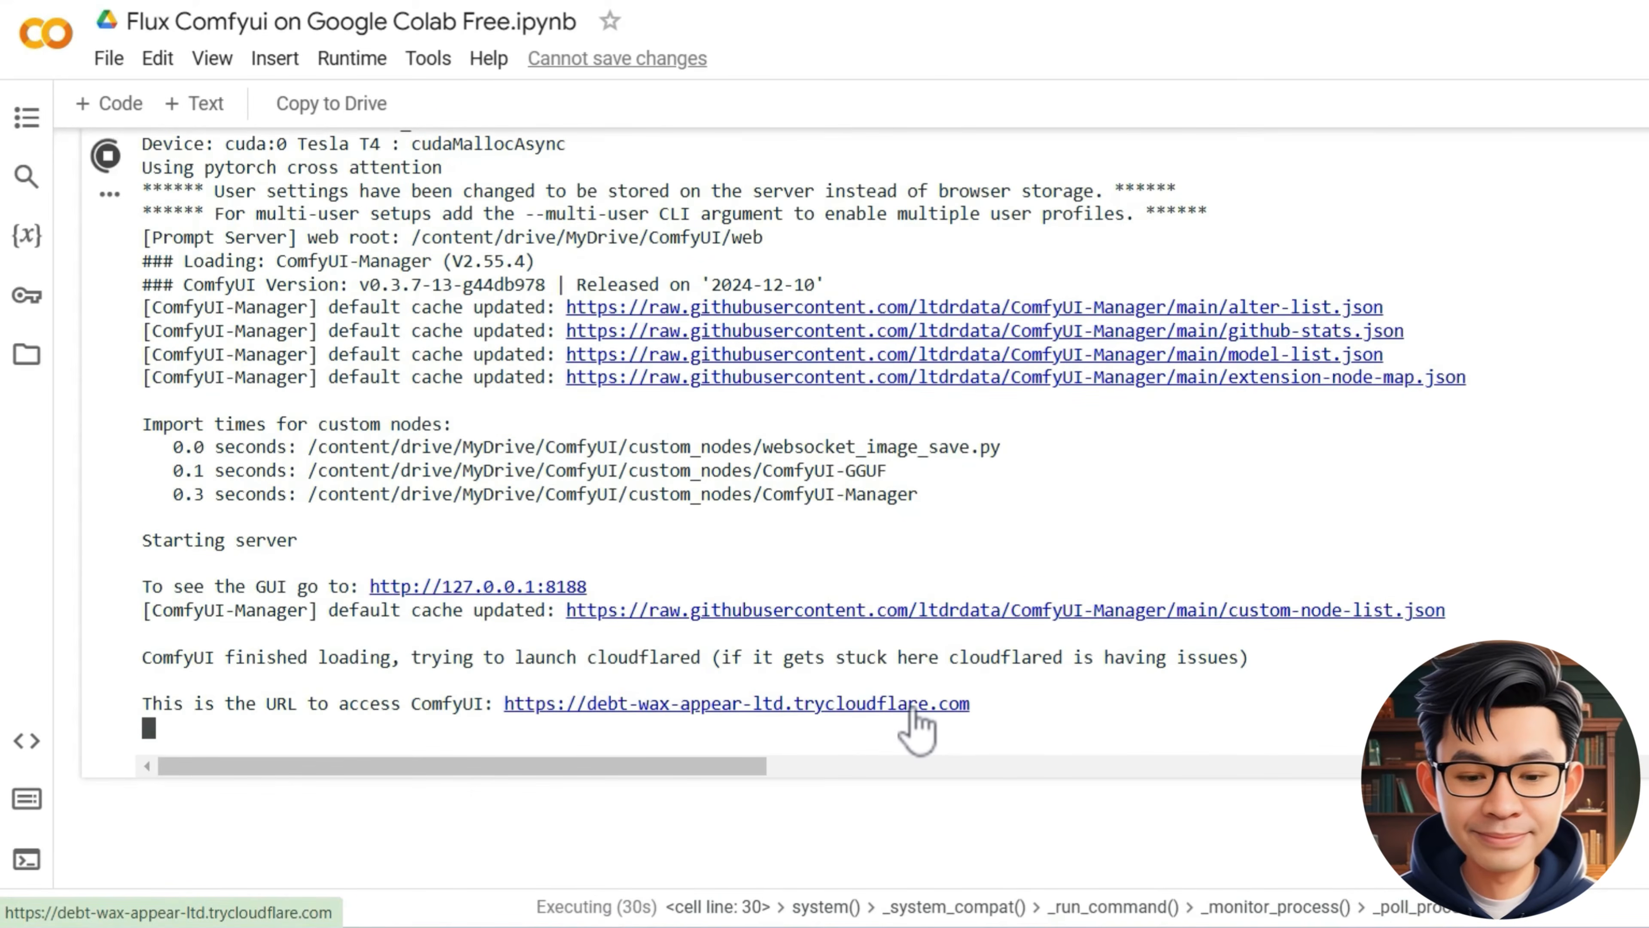
{"action": "left_click", "coordinate": [913, 706]}
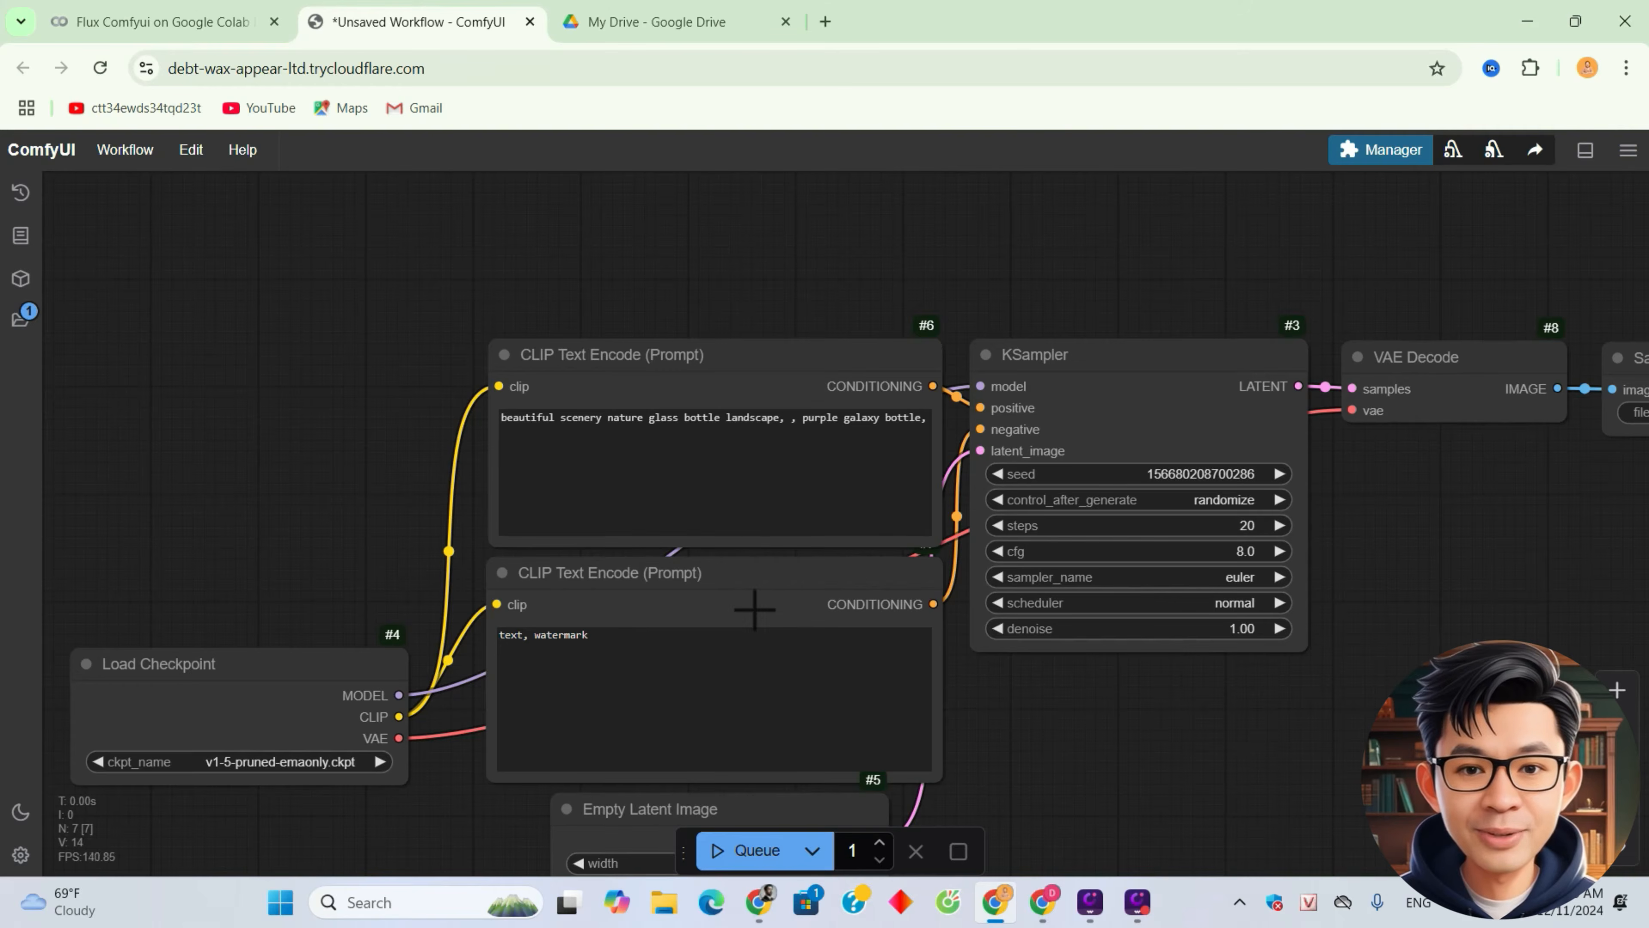
- Create a new blank workflow in ComfyUI
{"action": "left_click", "coordinate": [122, 155]}
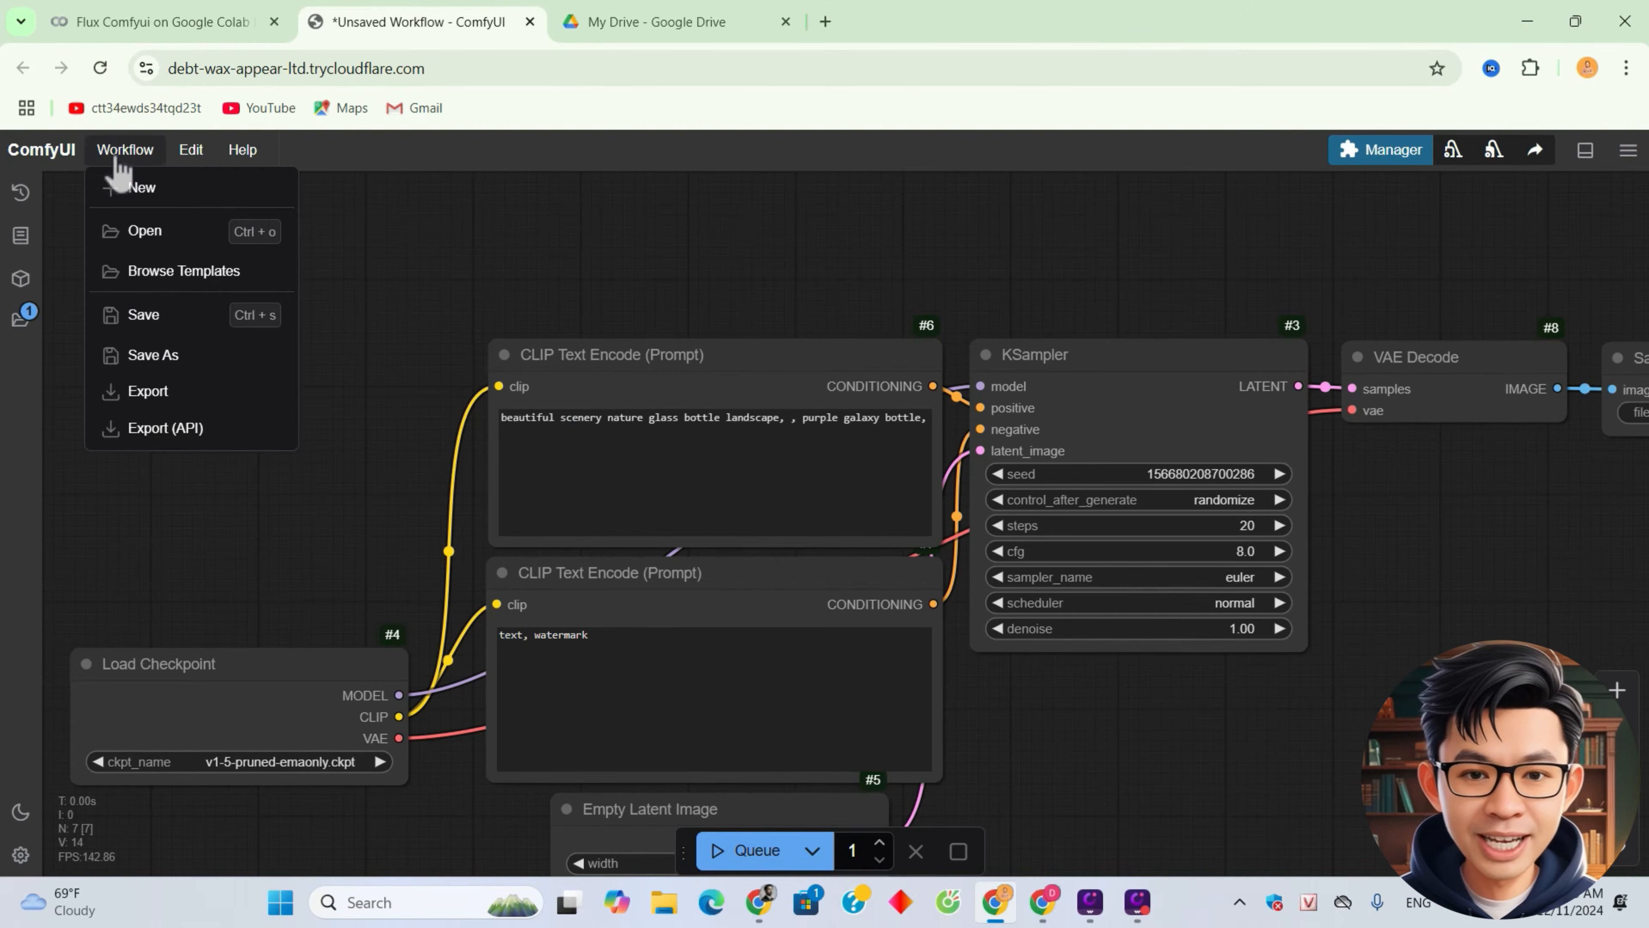
{"action": "left_click", "coordinate": [142, 189]}
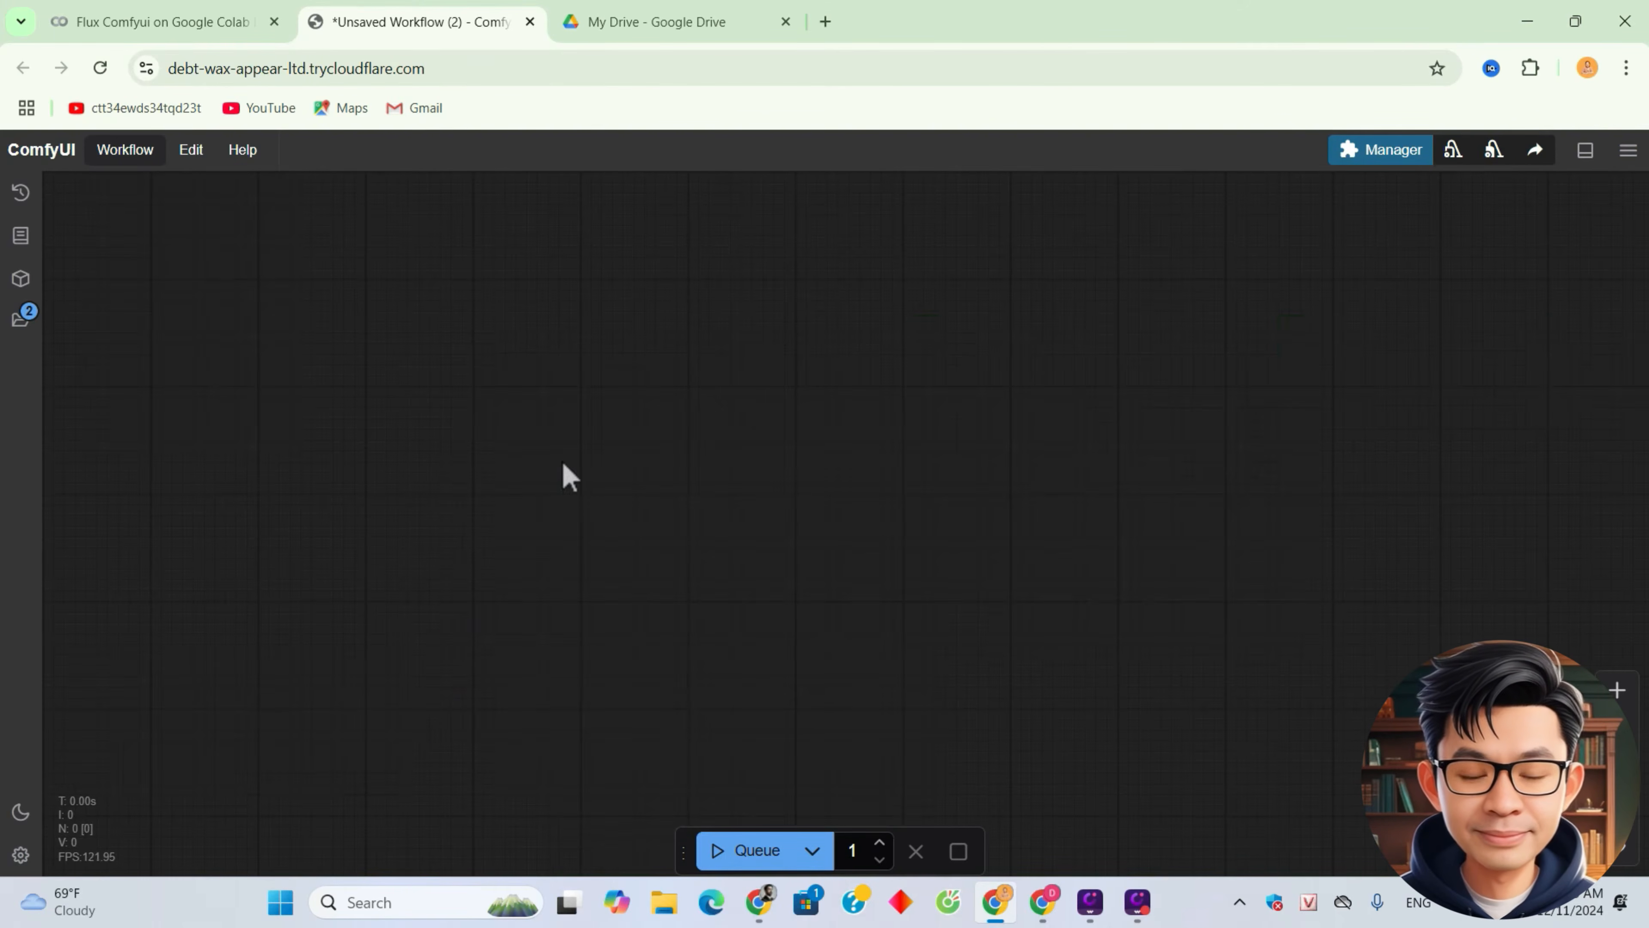
{"action": "right_click", "coordinate": [691, 362]}
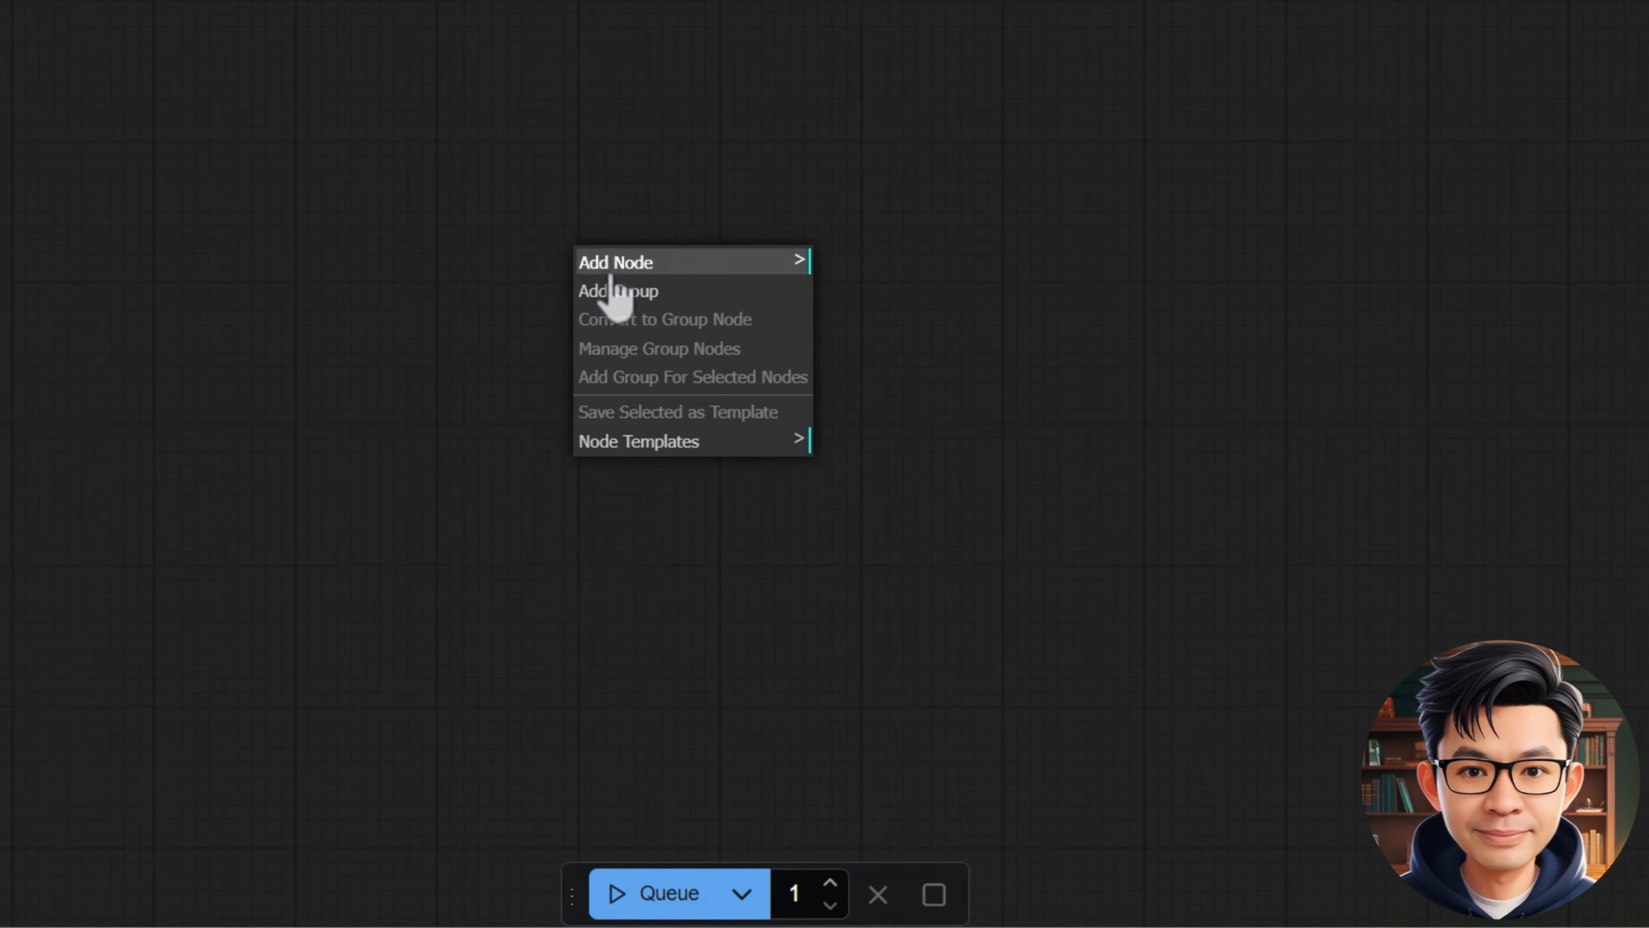
{"action": "left_click", "coordinate": [540, 252]}
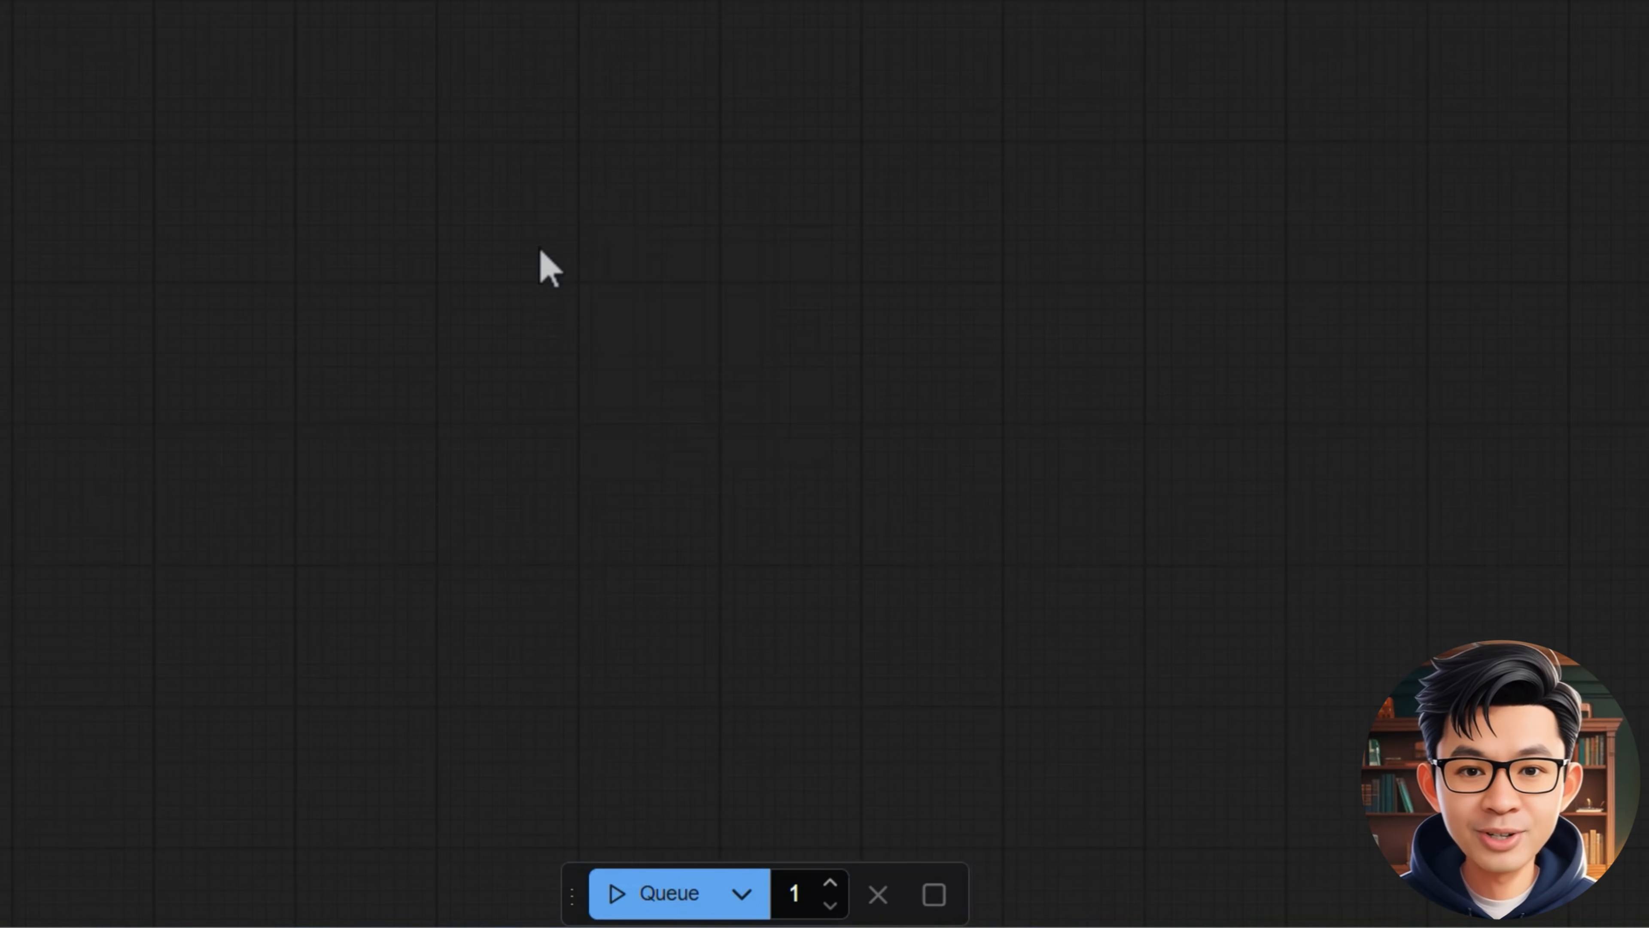
- Search the nodes for "gguf" and add a Unet Loader (GGUF) node to the empty canvas
{"action": "double_click", "coordinate": [541, 253]}
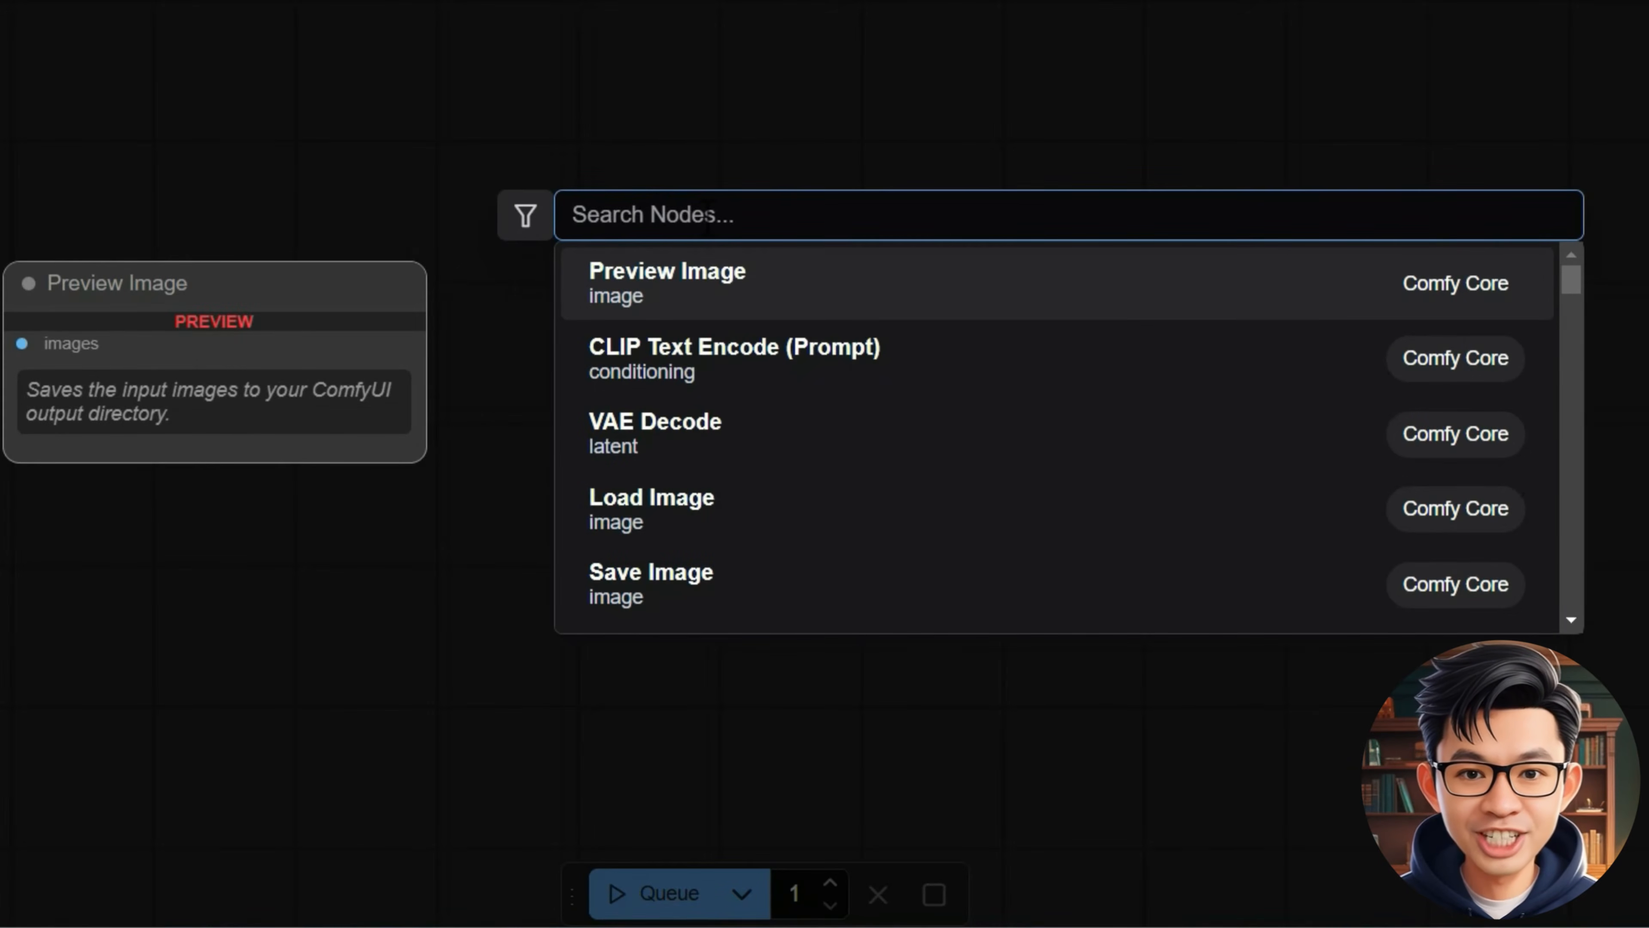
{"action": "type", "text": "gg"}
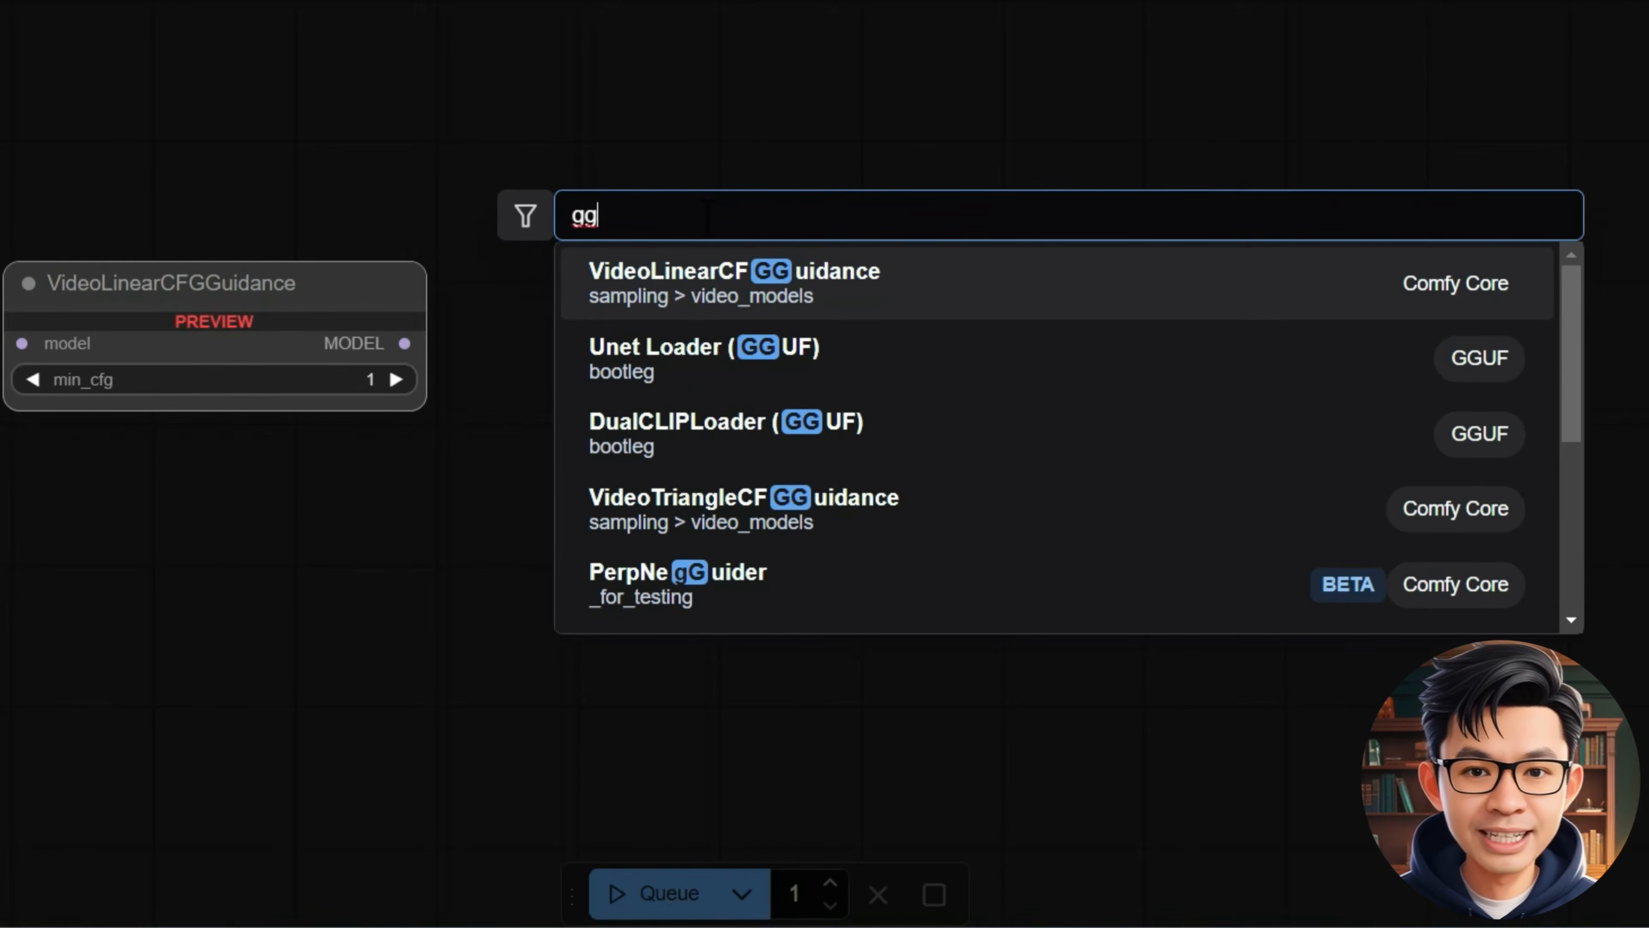
{"action": "type", "text": "ui"}
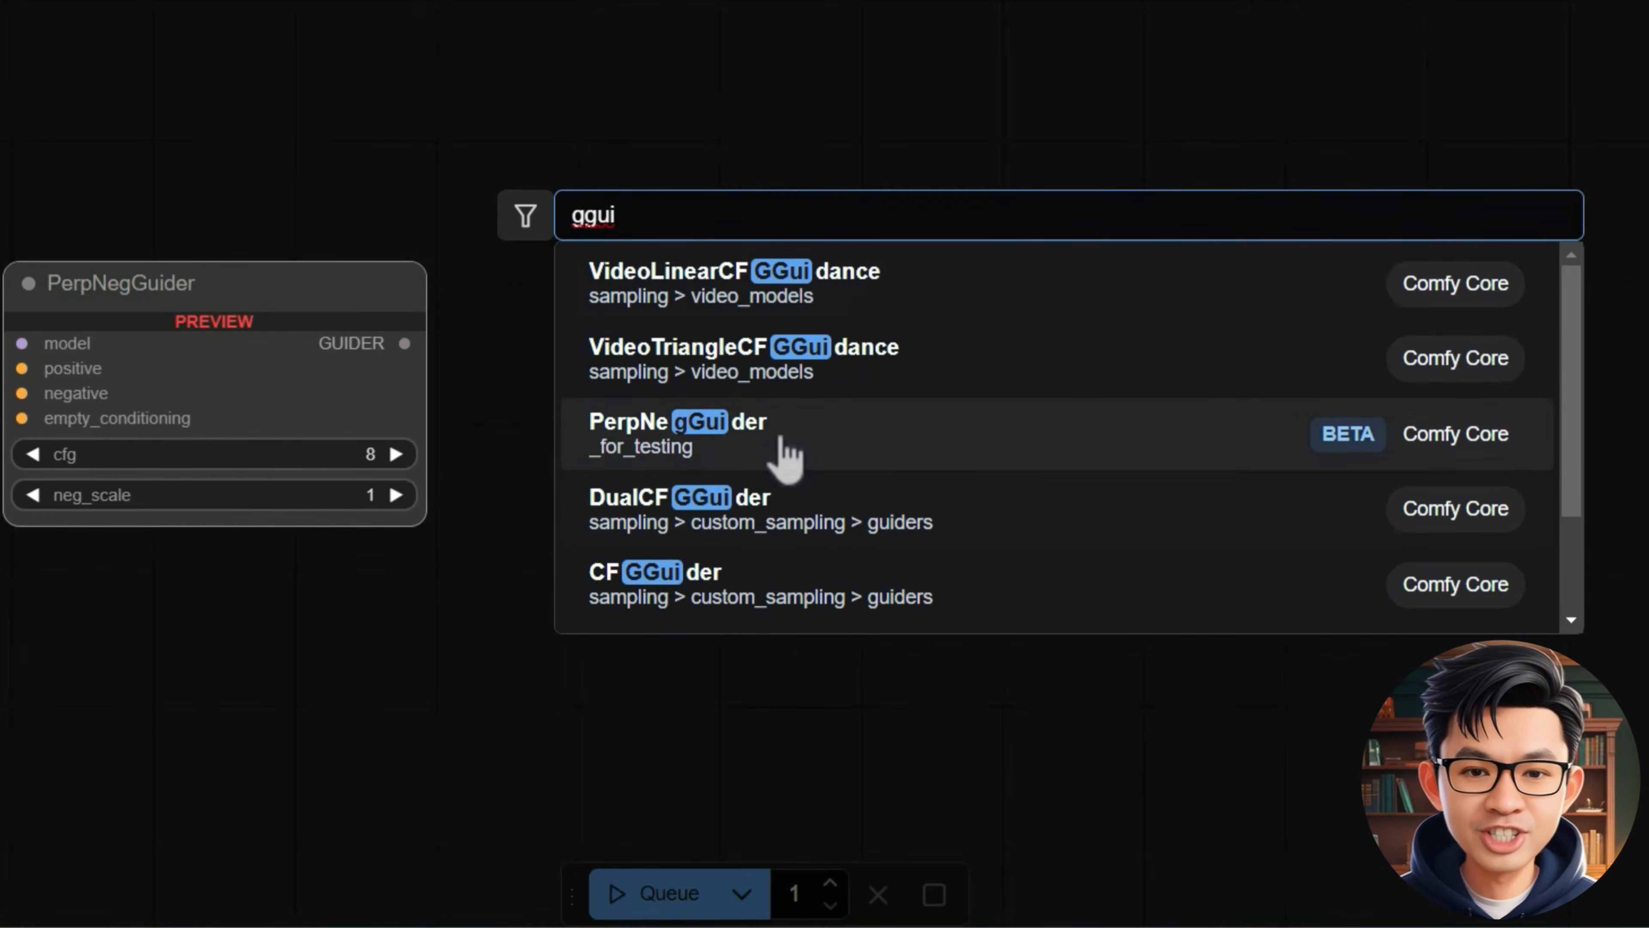
{"action": "key", "text": "BackSpace"}
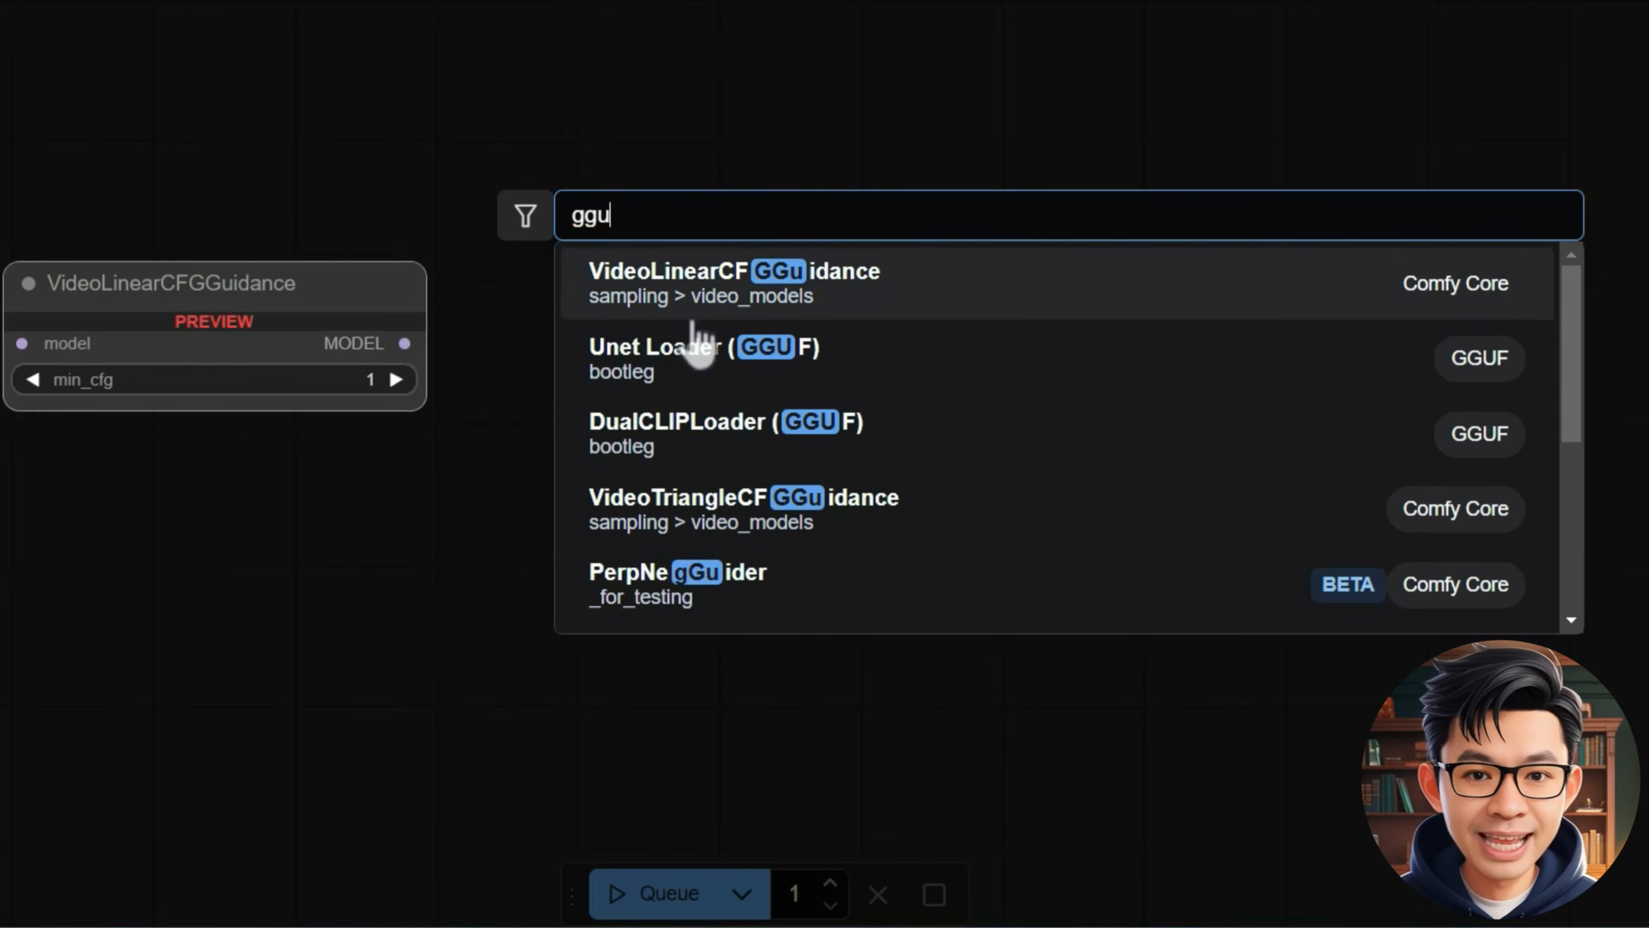
{"action": "type", "text": "f"}
{"action": "left_click", "coordinate": [707, 313]}
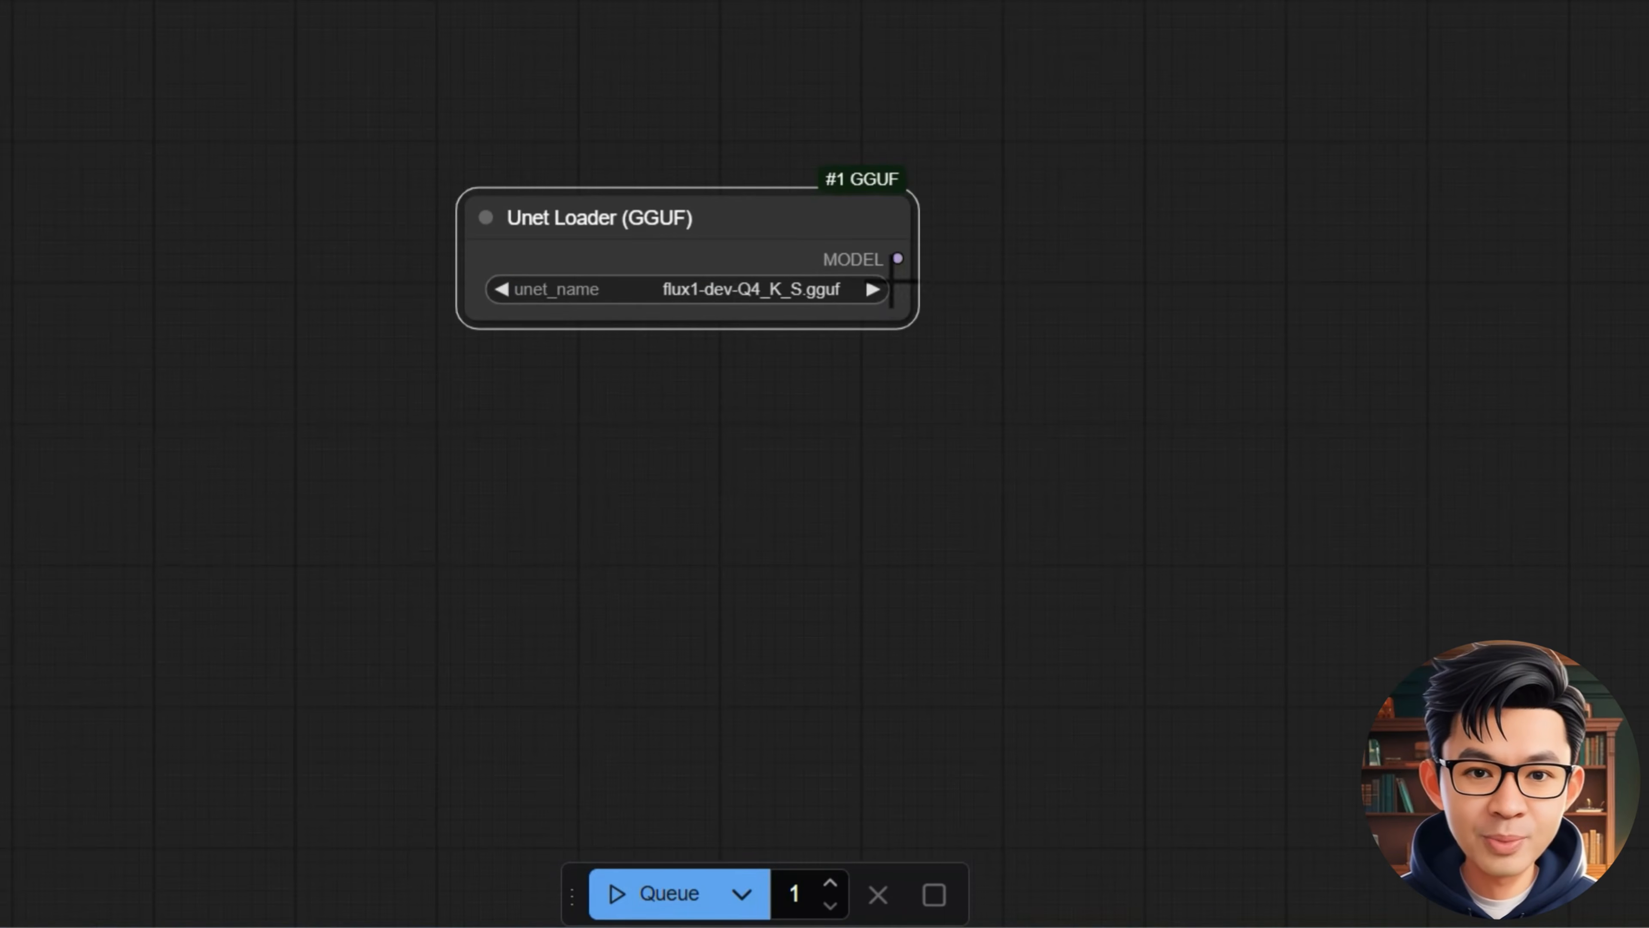
- Search for "bas" from the Unet Loader's MODEL output, add a connected BasicGuider node and place it just below and beside the loader
{"action": "left_click_drag", "start_coordinate": [897, 262], "coordinate": [1035, 250]}
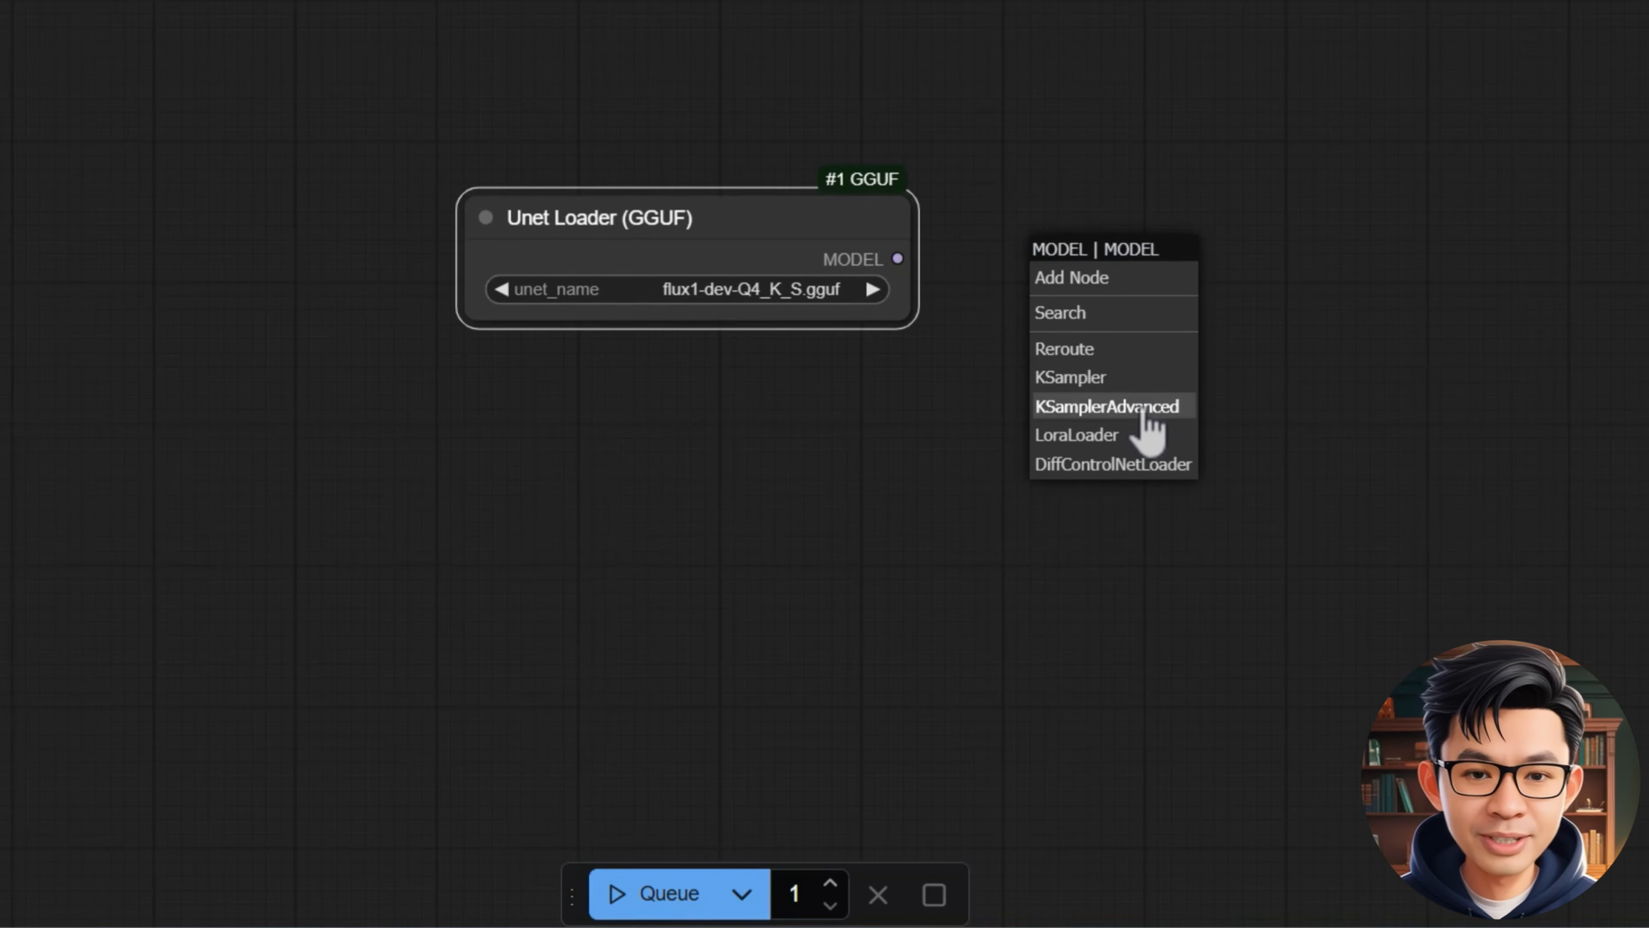
{"action": "left_click", "coordinate": [1088, 314]}
{"action": "type", "text": "bas"}
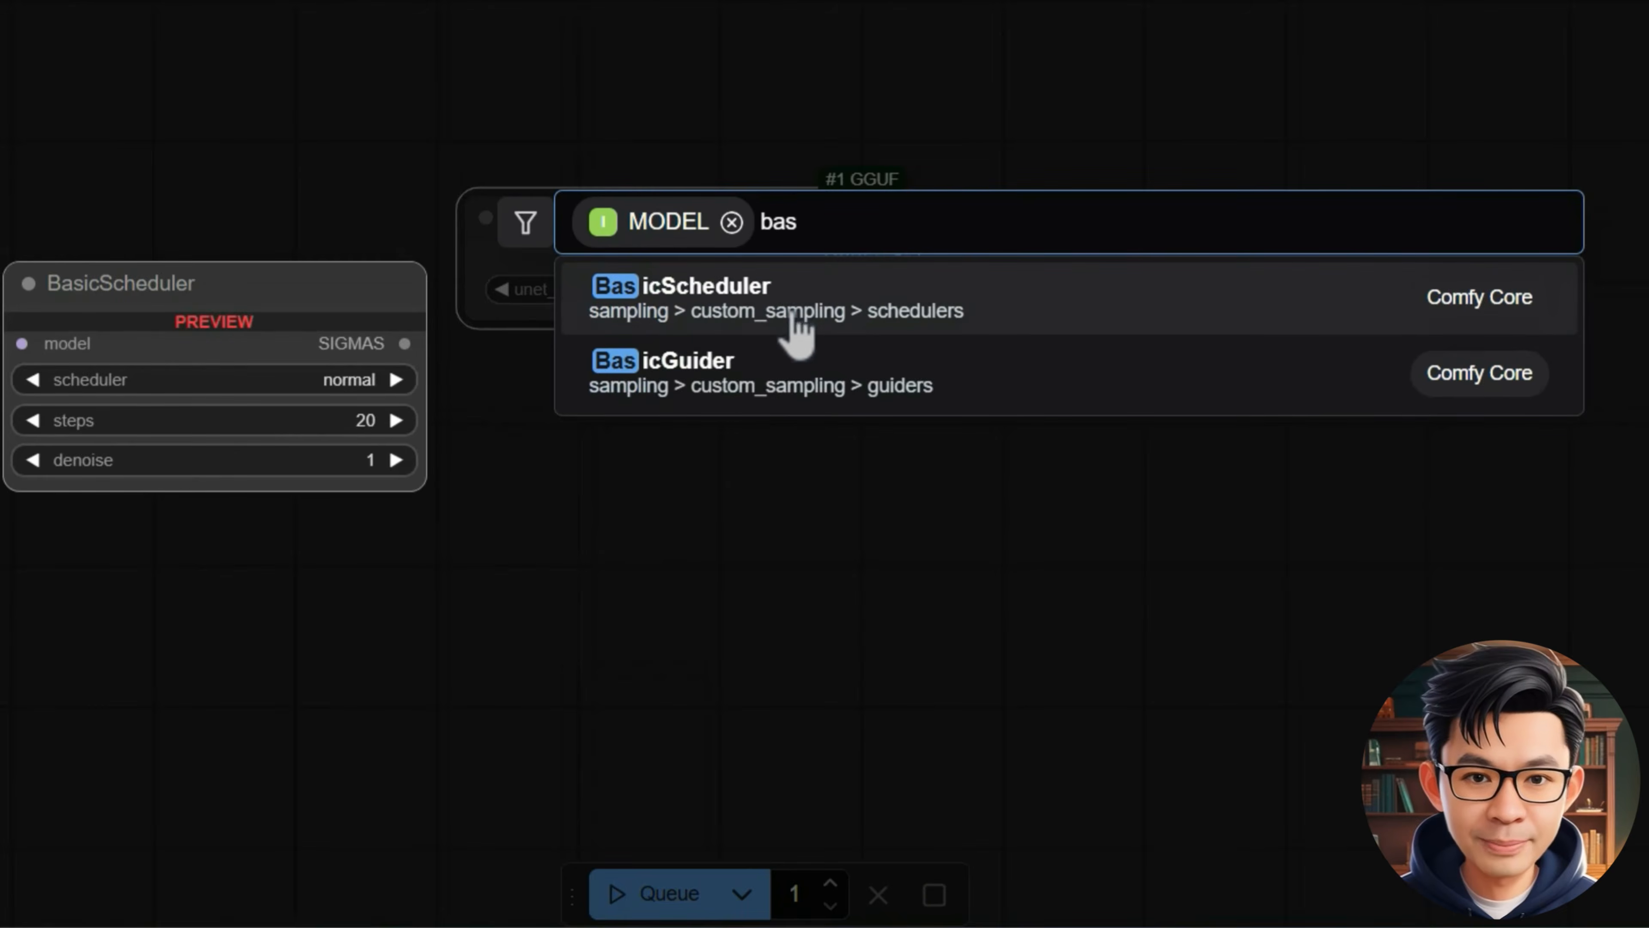
{"action": "left_click", "coordinate": [766, 370]}
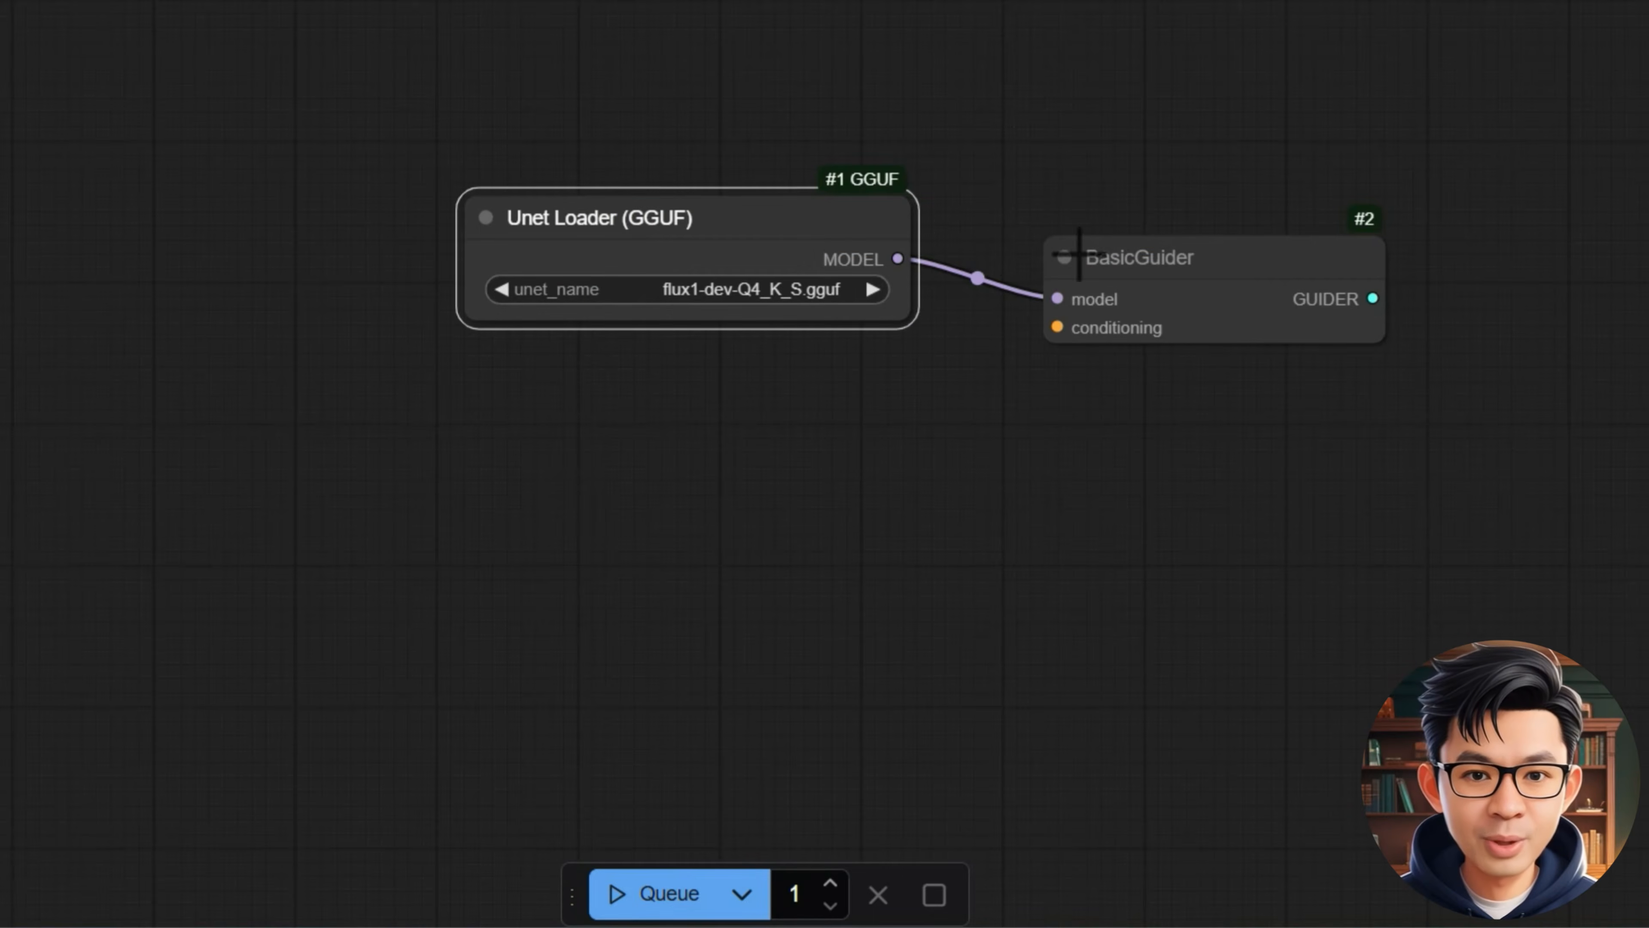
{"action": "left_click_drag", "start_coordinate": [1079, 253], "coordinate": [1078, 338]}
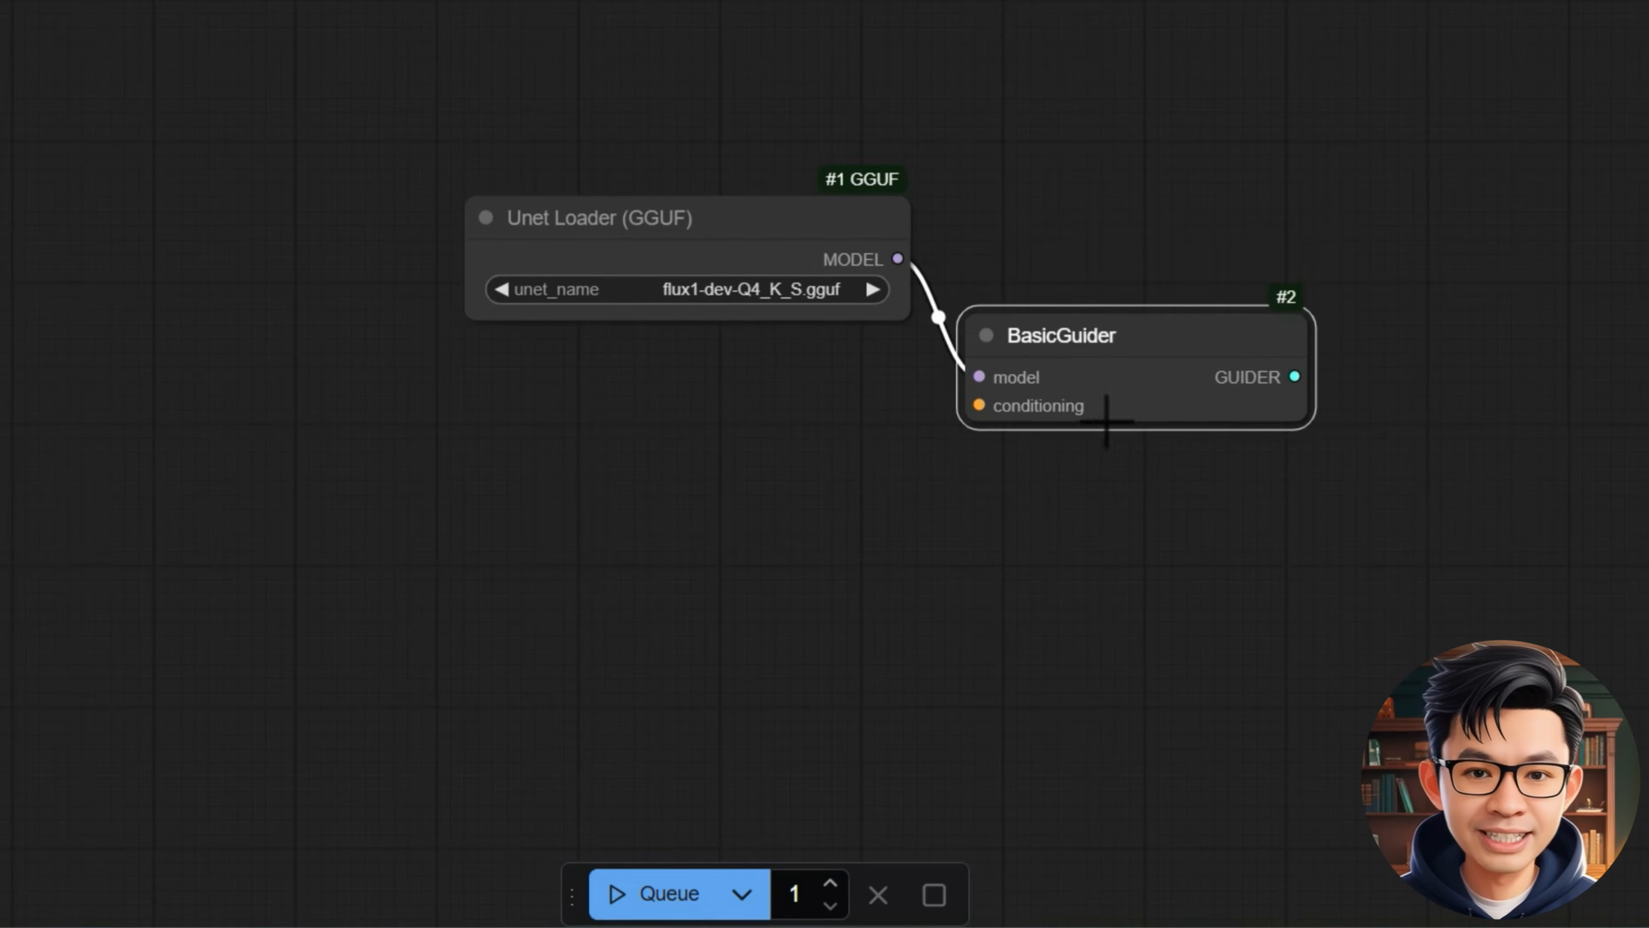
- Connect the BasicGuider's GUIDER output to a new SamplerCustomAdvanced node and feed its noise input from a RandomNoise node placed above the guider
{"action": "left_click_drag", "start_coordinate": [1123, 609], "coordinate": [935, 615]}
{"action": "left_click_drag", "start_coordinate": [1091, 393], "coordinate": [1192, 426]}
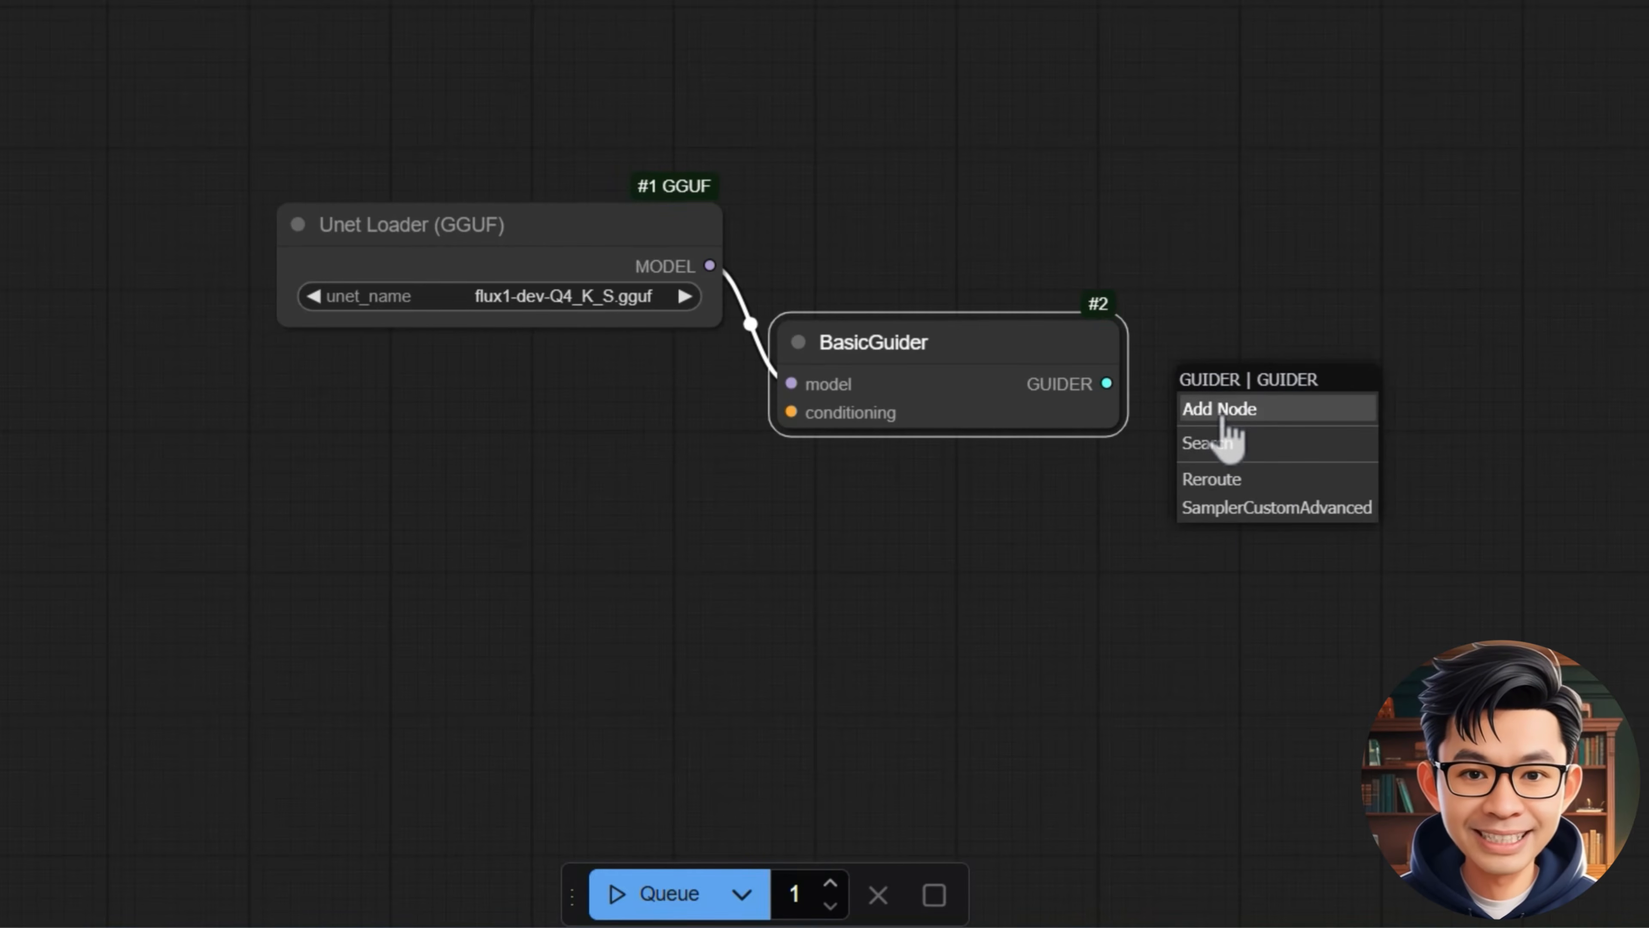
{"action": "left_click", "coordinate": [1244, 508]}
{"action": "left_click_drag", "start_coordinate": [1266, 383], "coordinate": [851, 106]}
{"action": "left_click", "coordinate": [1237, 346]}
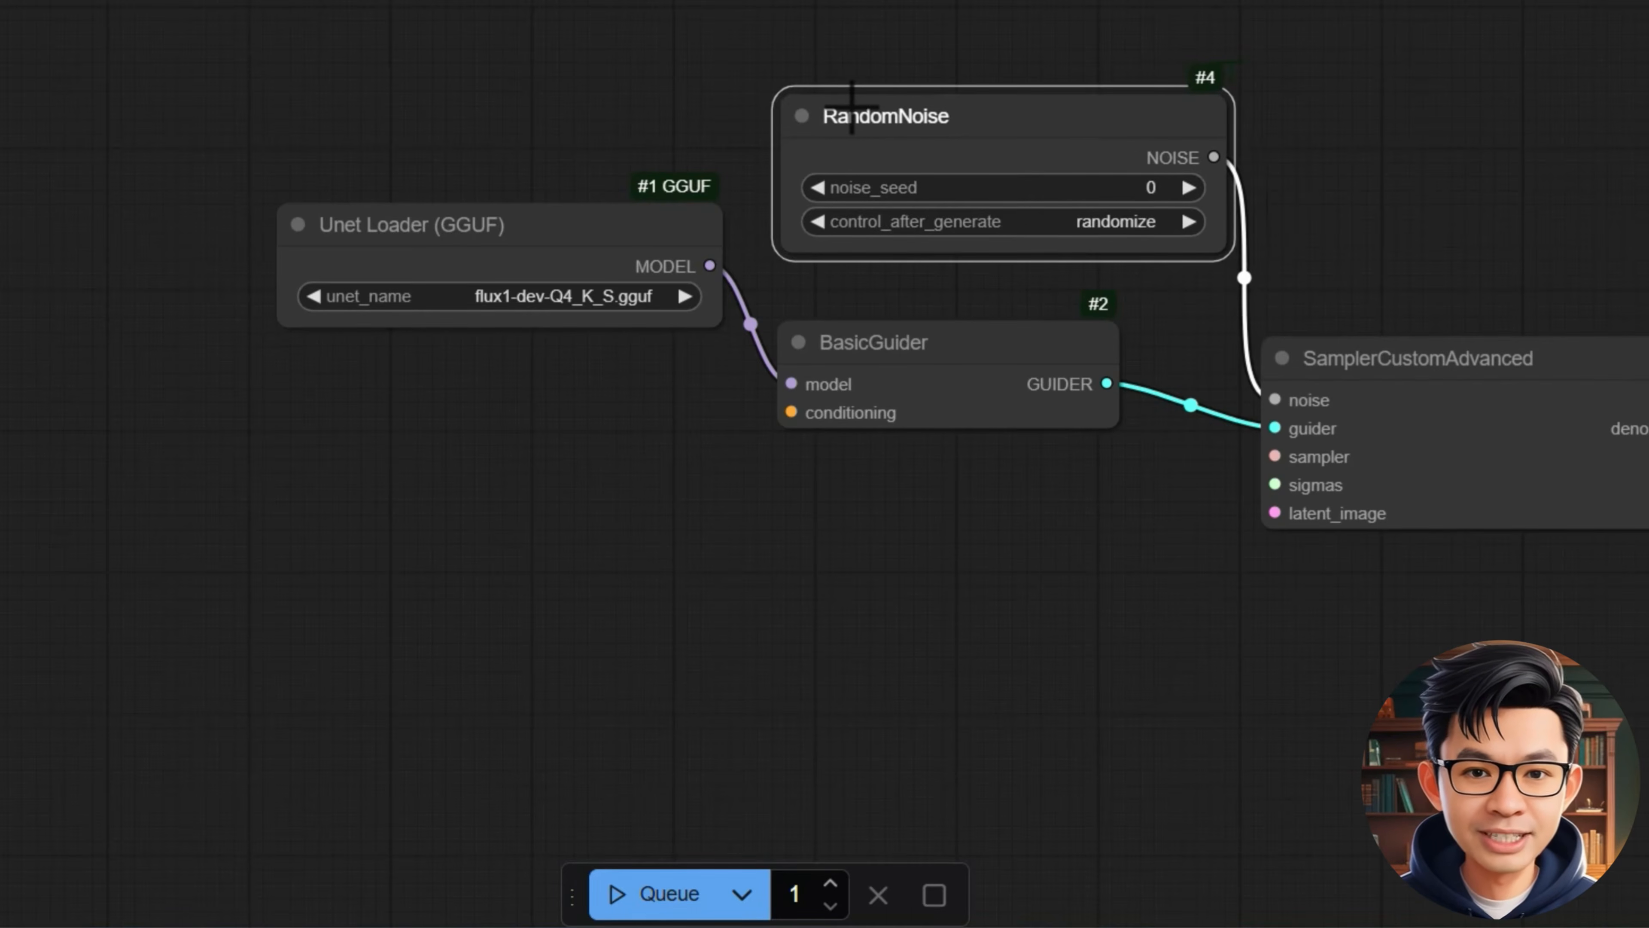
- Align and enlarge the BasicGuider node under RandomNoise and shift SamplerCustomAdvanced further away to make room
{"action": "left_click_drag", "start_coordinate": [1058, 350], "coordinate": [1055, 332]}
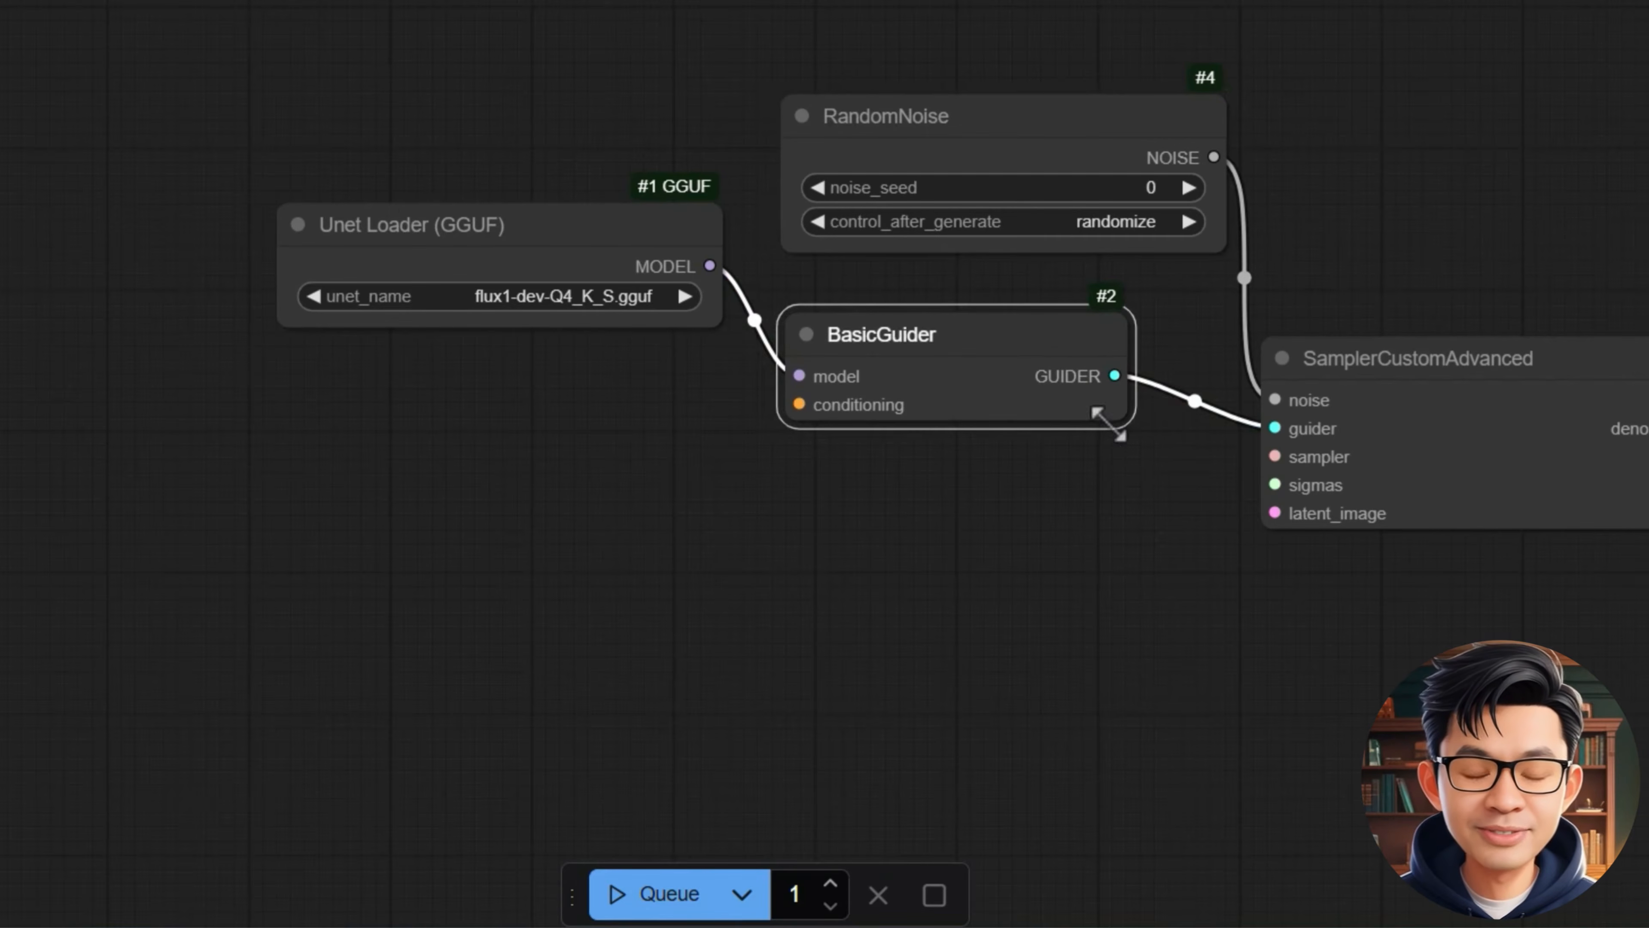
{"action": "left_click_drag", "start_coordinate": [1126, 419], "coordinate": [1227, 467]}
{"action": "left_click_drag", "start_coordinate": [1377, 392], "coordinate": [1454, 357]}
- Add a KSamplerSelect node to the SamplerCustomAdvanced sampler input, using euler, and place it below BasicGuider
{"action": "left_click_drag", "start_coordinate": [1305, 559], "coordinate": [1060, 576]}
{"action": "left_click_drag", "start_coordinate": [1089, 389], "coordinate": [963, 514]}
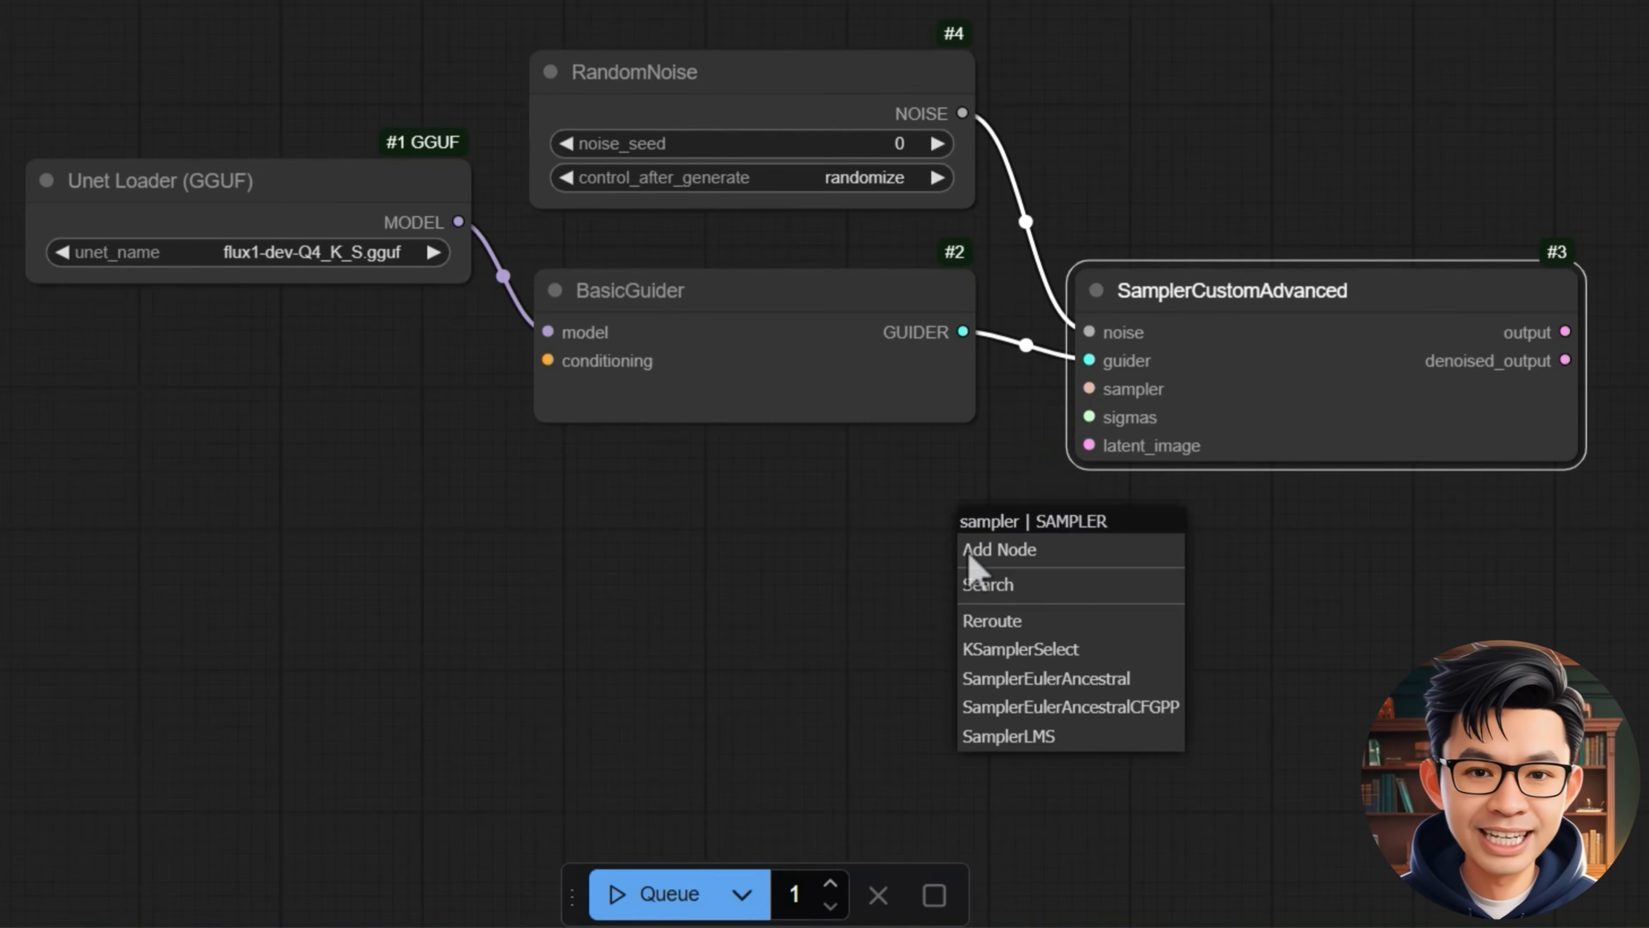
{"action": "left_click", "coordinate": [1033, 649]}
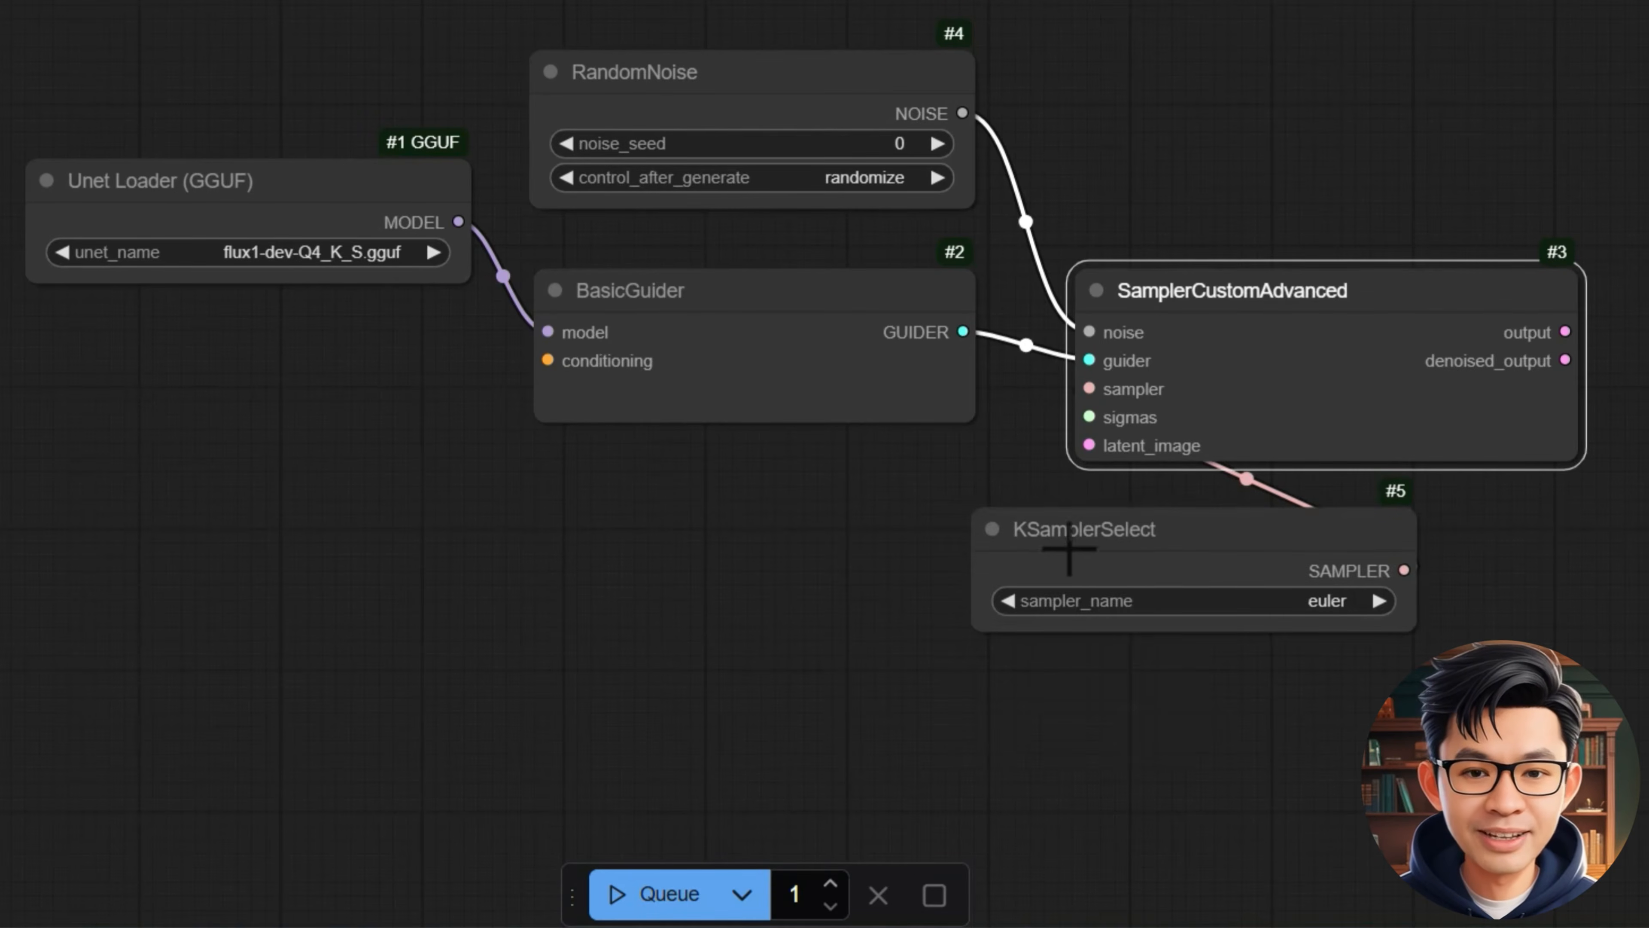
{"action": "left_click_drag", "start_coordinate": [1068, 549], "coordinate": [670, 518]}
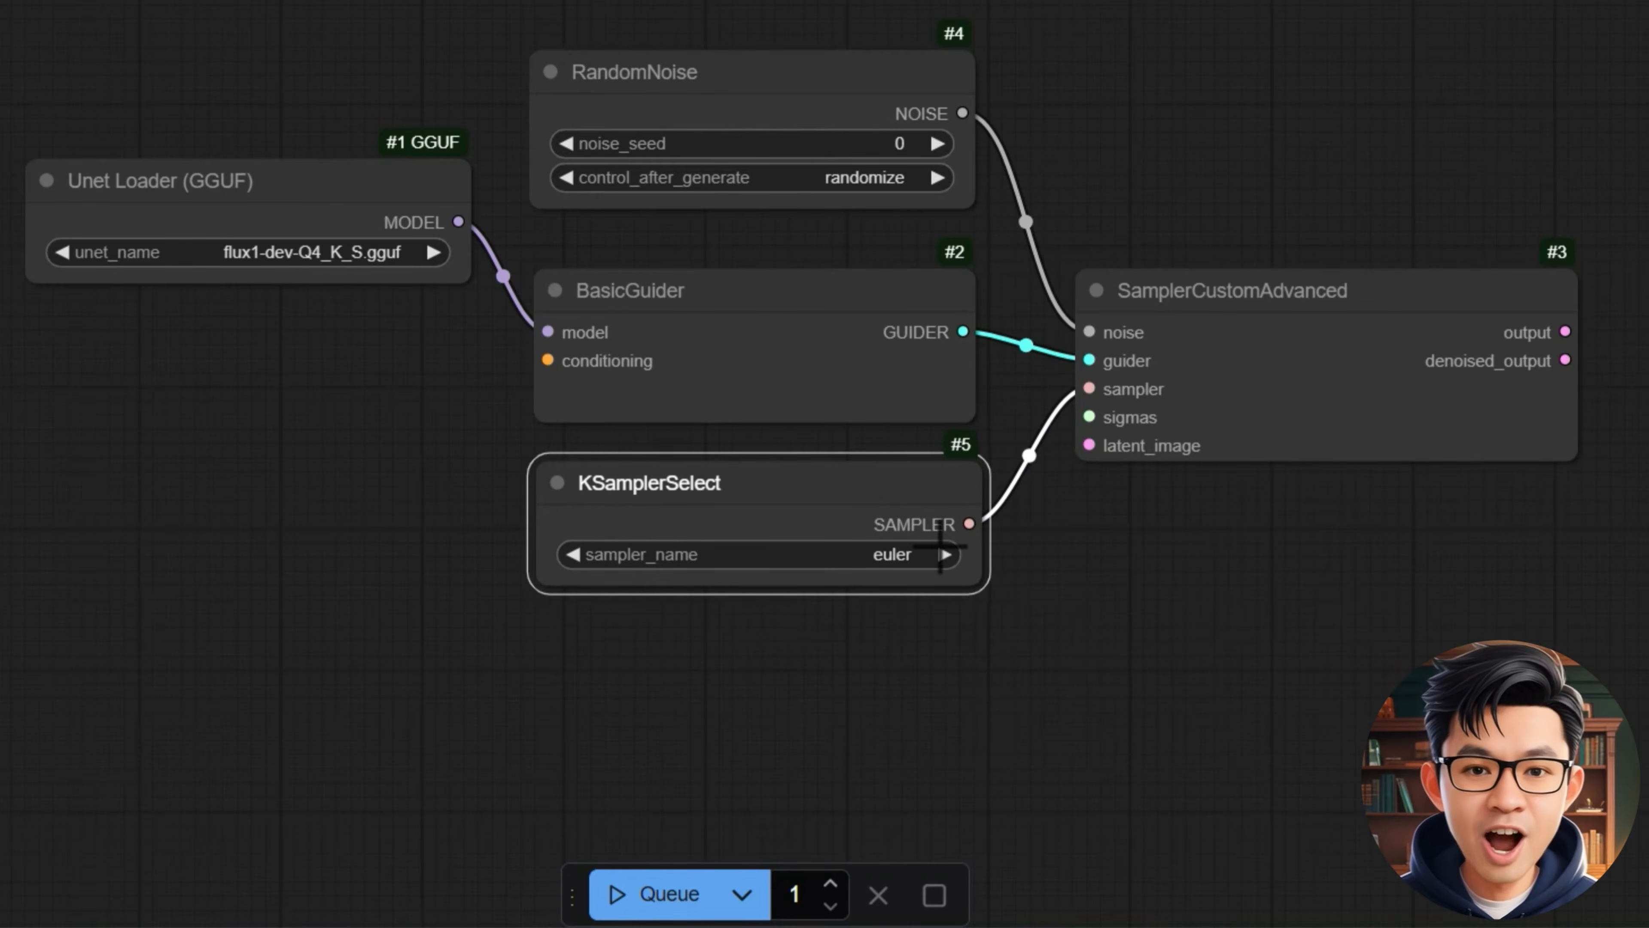
{"action": "left_click", "coordinate": [907, 555]}
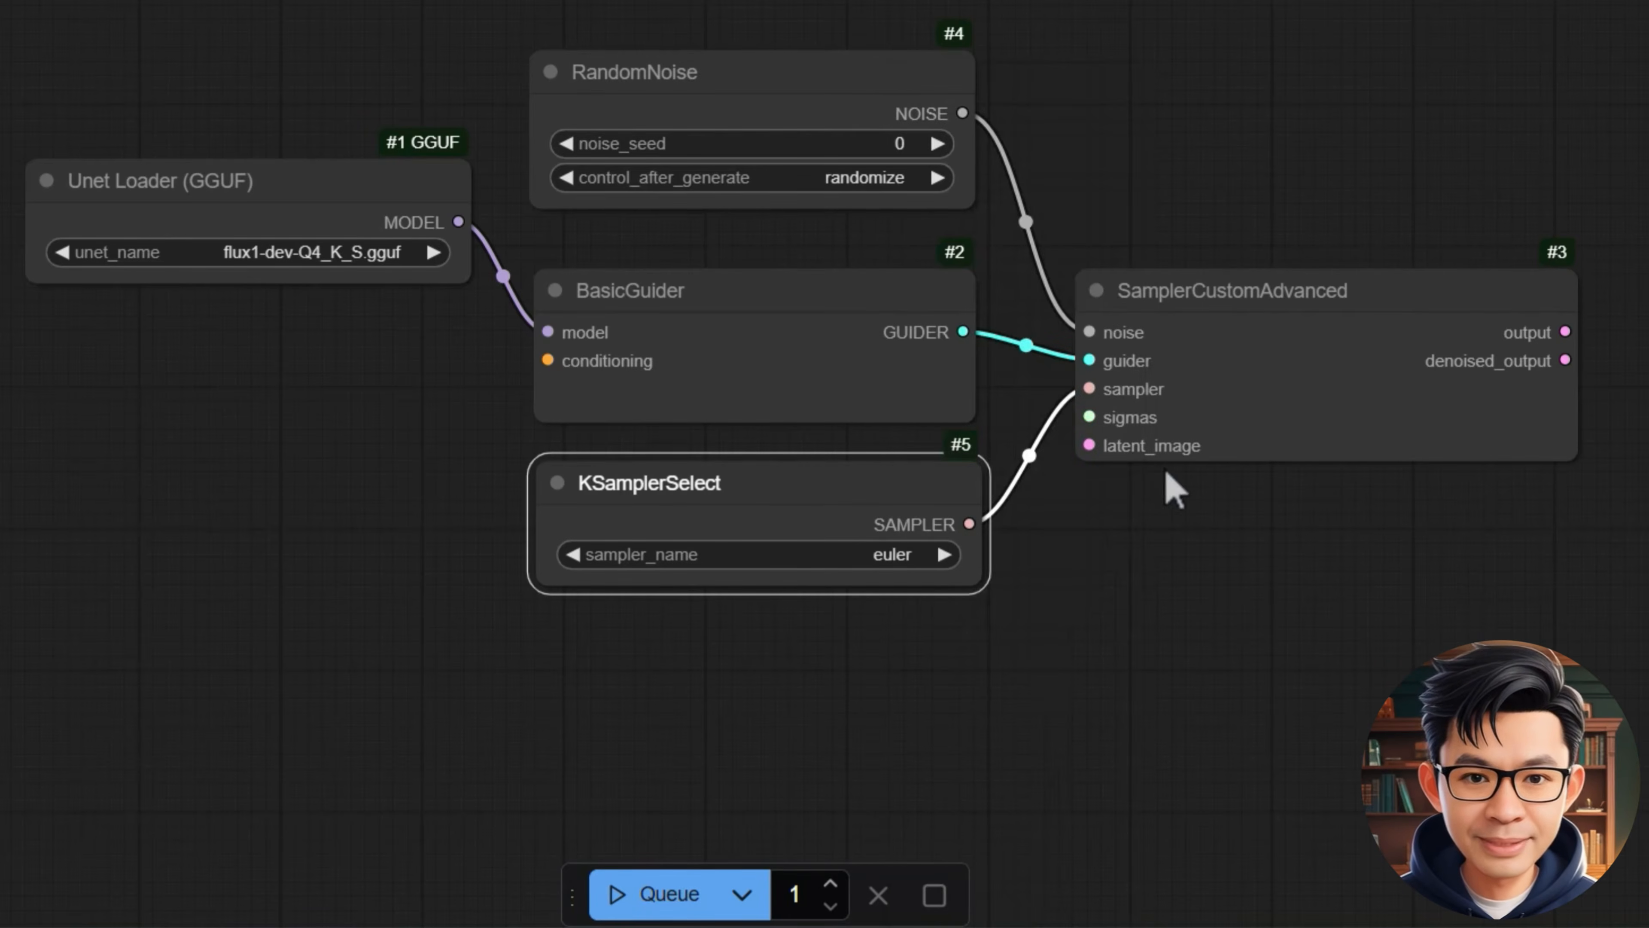
- Add a BasicScheduler node to the sigmas input, place it below KSamplerSelect and set its scheduler to simple
{"action": "left_click_drag", "start_coordinate": [1089, 416], "coordinate": [999, 643]}
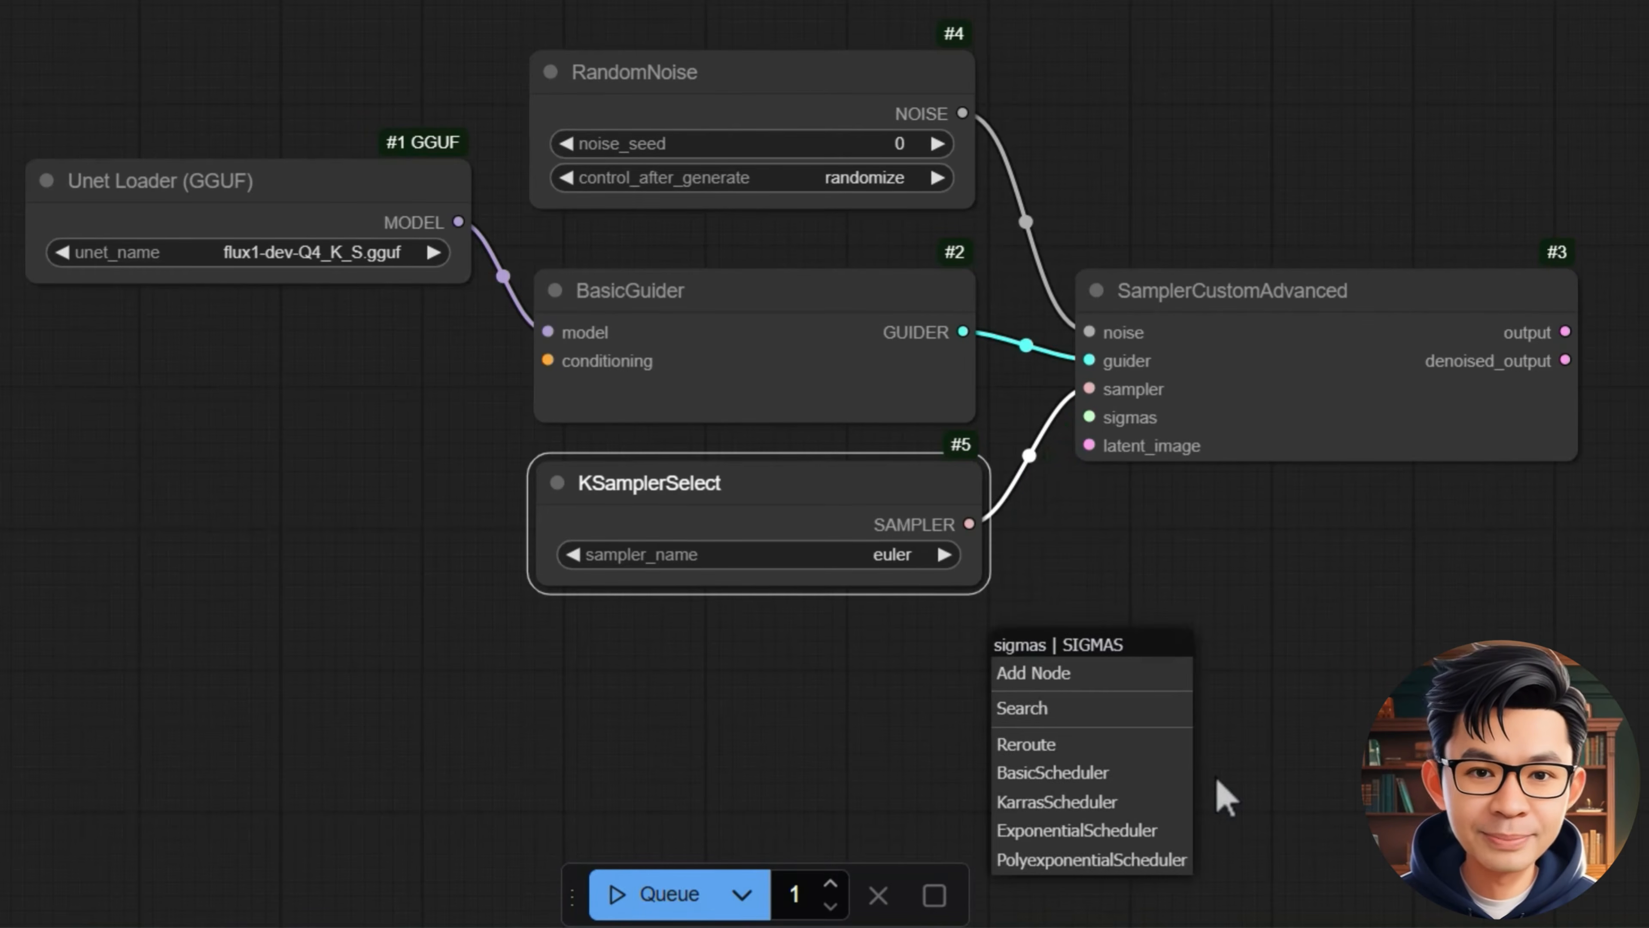
{"action": "left_click", "coordinate": [1103, 789]}
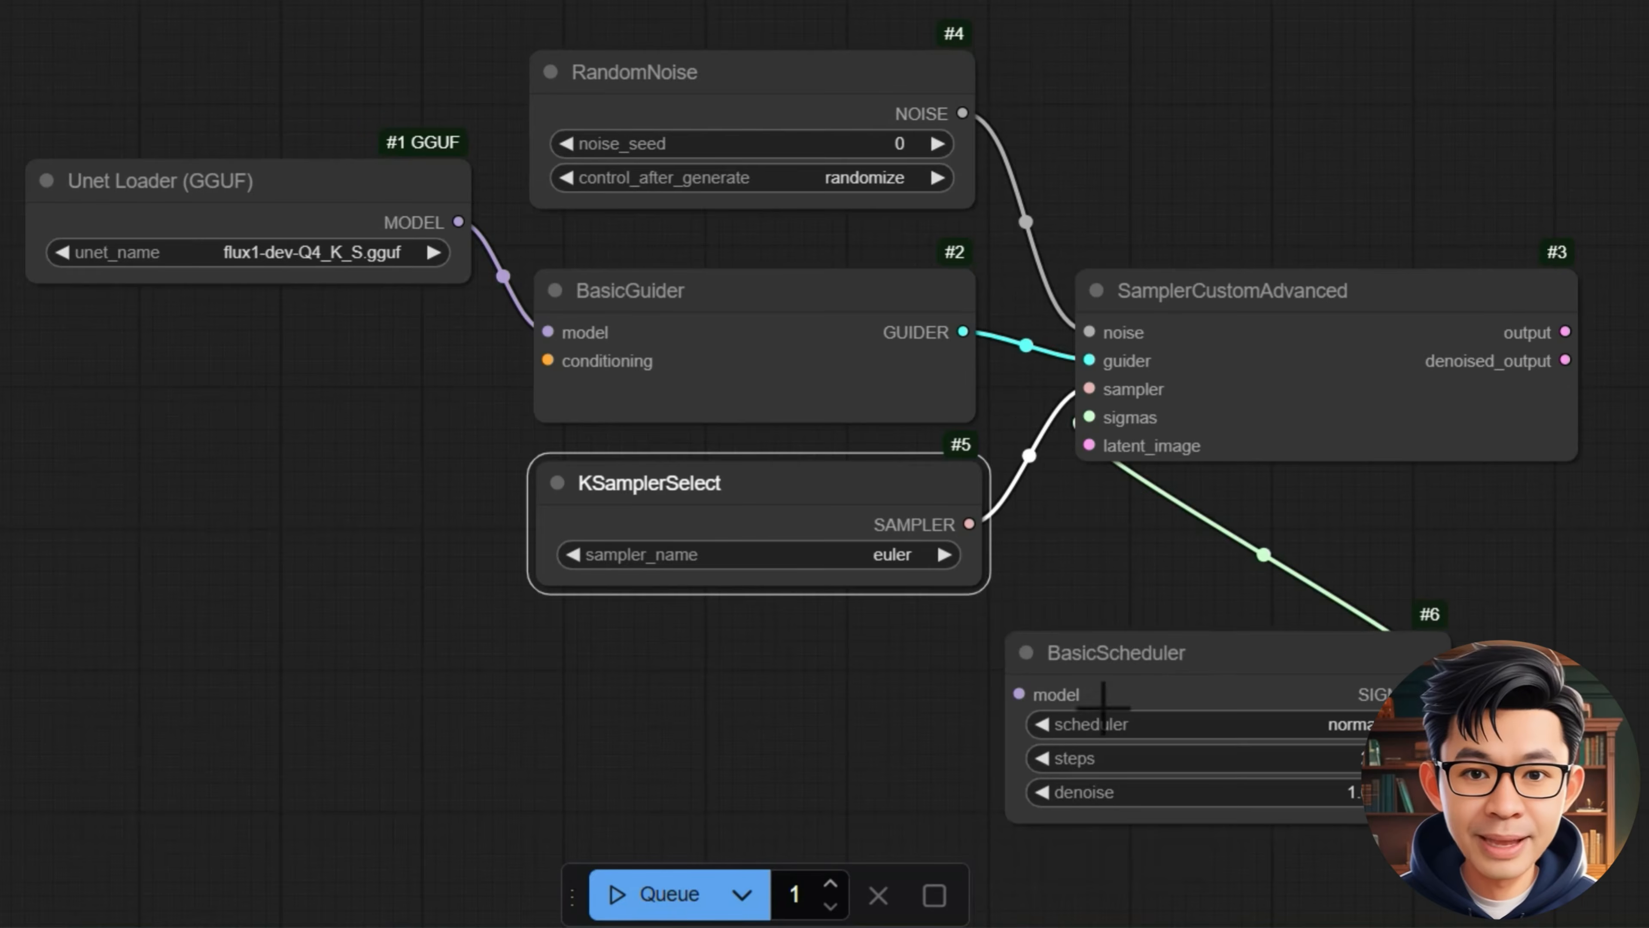
{"action": "left_click_drag", "start_coordinate": [1160, 653], "coordinate": [686, 650]}
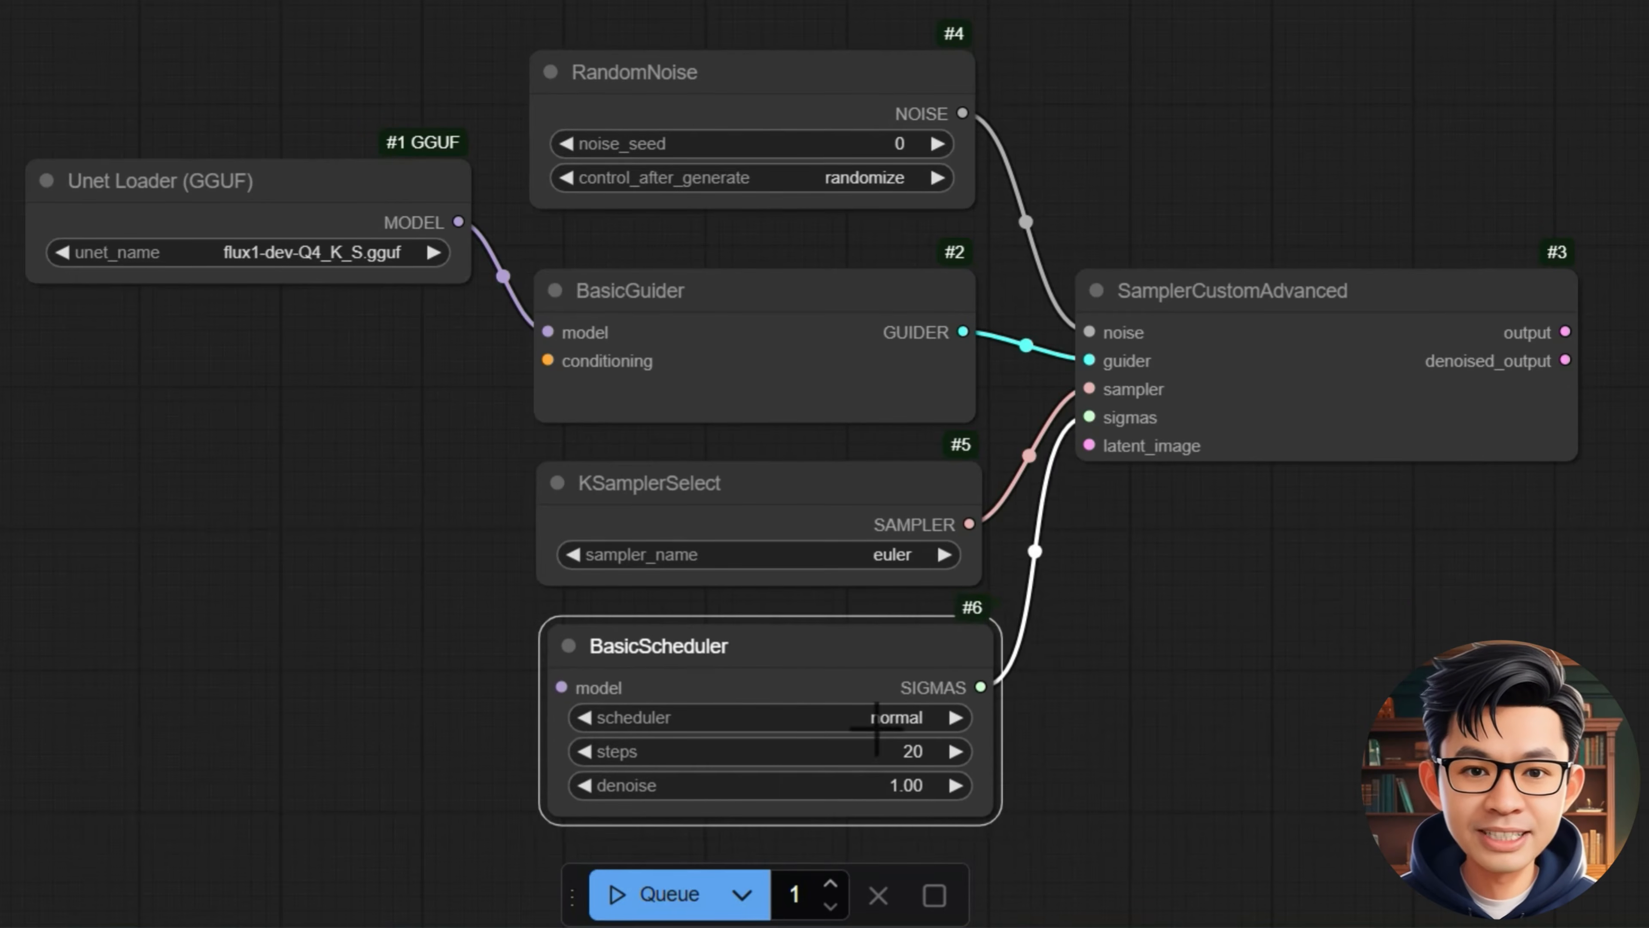
{"action": "scroll", "coordinate": [1152, 710], "scroll_direction": "down", "scroll_amount": 1}
{"action": "scroll", "coordinate": [1055, 558], "scroll_direction": "up", "scroll_amount": 1}
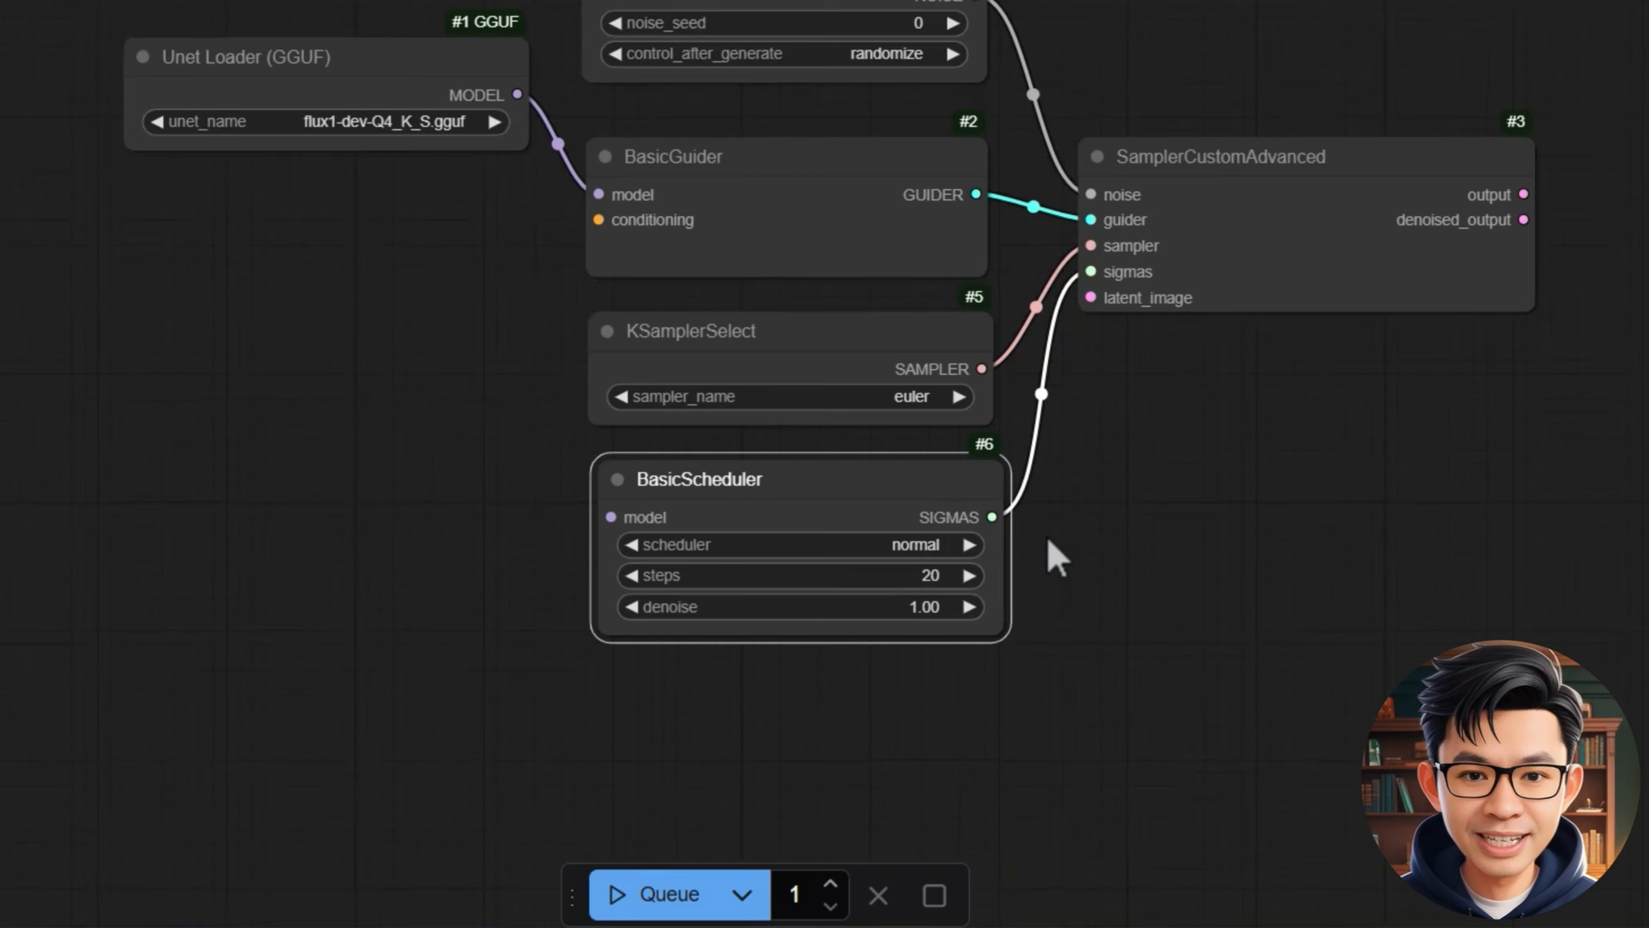
{"action": "left_click", "coordinate": [939, 546]}
{"action": "left_click", "coordinate": [984, 707]}
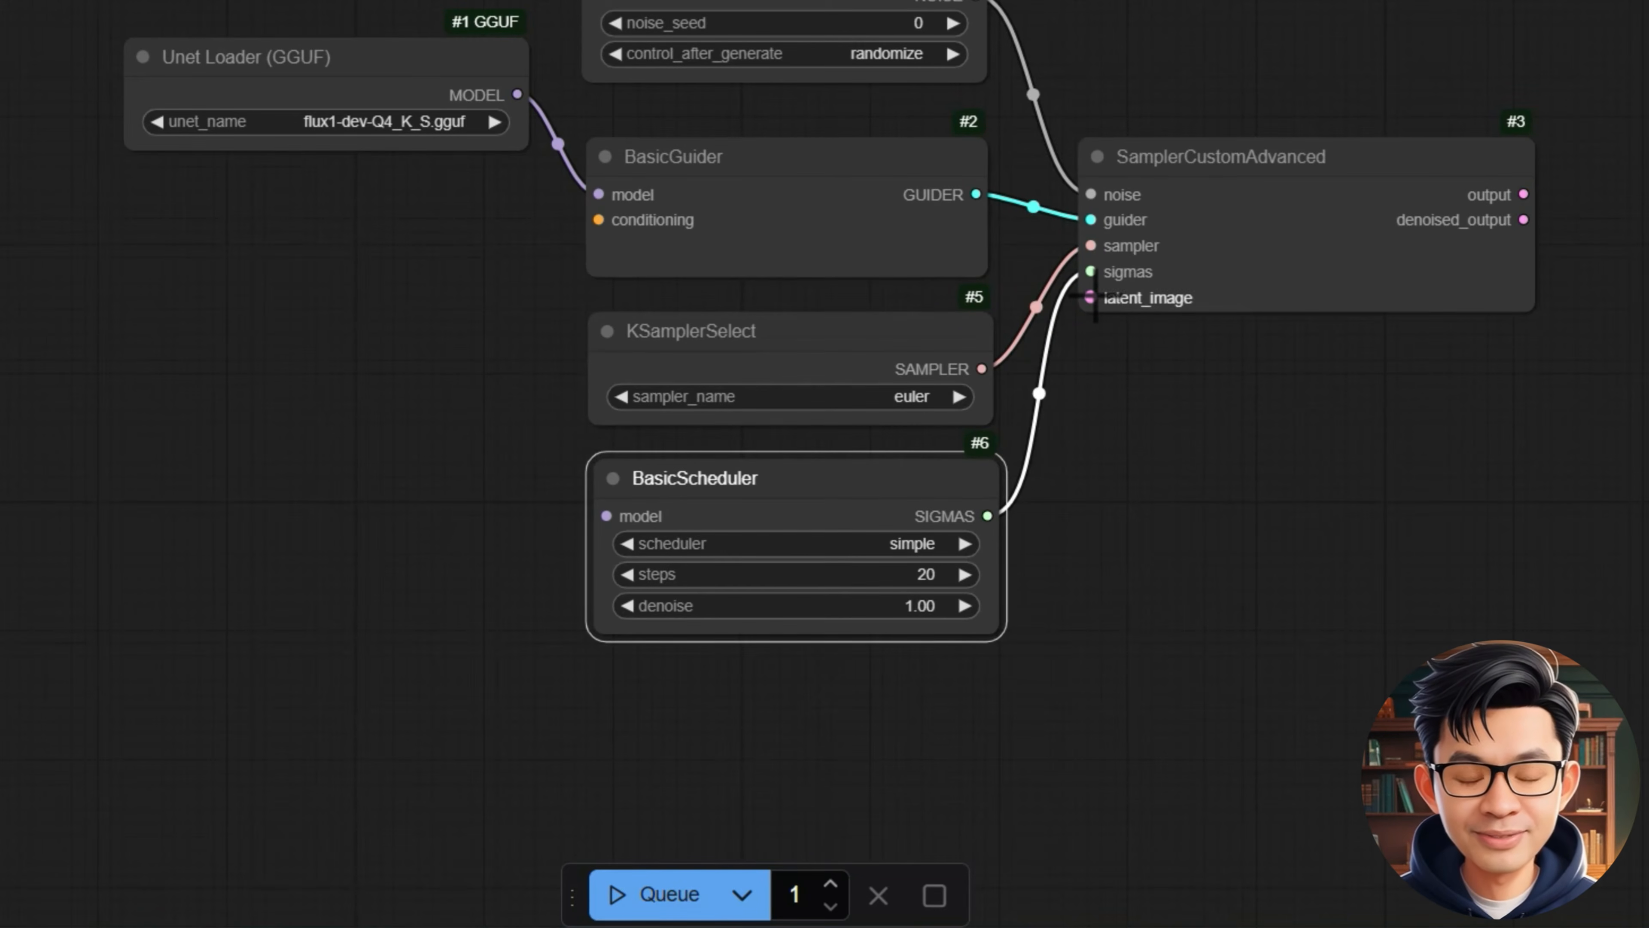
- Add an Empty Latent Image node to the latent_image input and place it below BasicScheduler
{"action": "left_click_drag", "start_coordinate": [1090, 298], "coordinate": [1078, 704]}
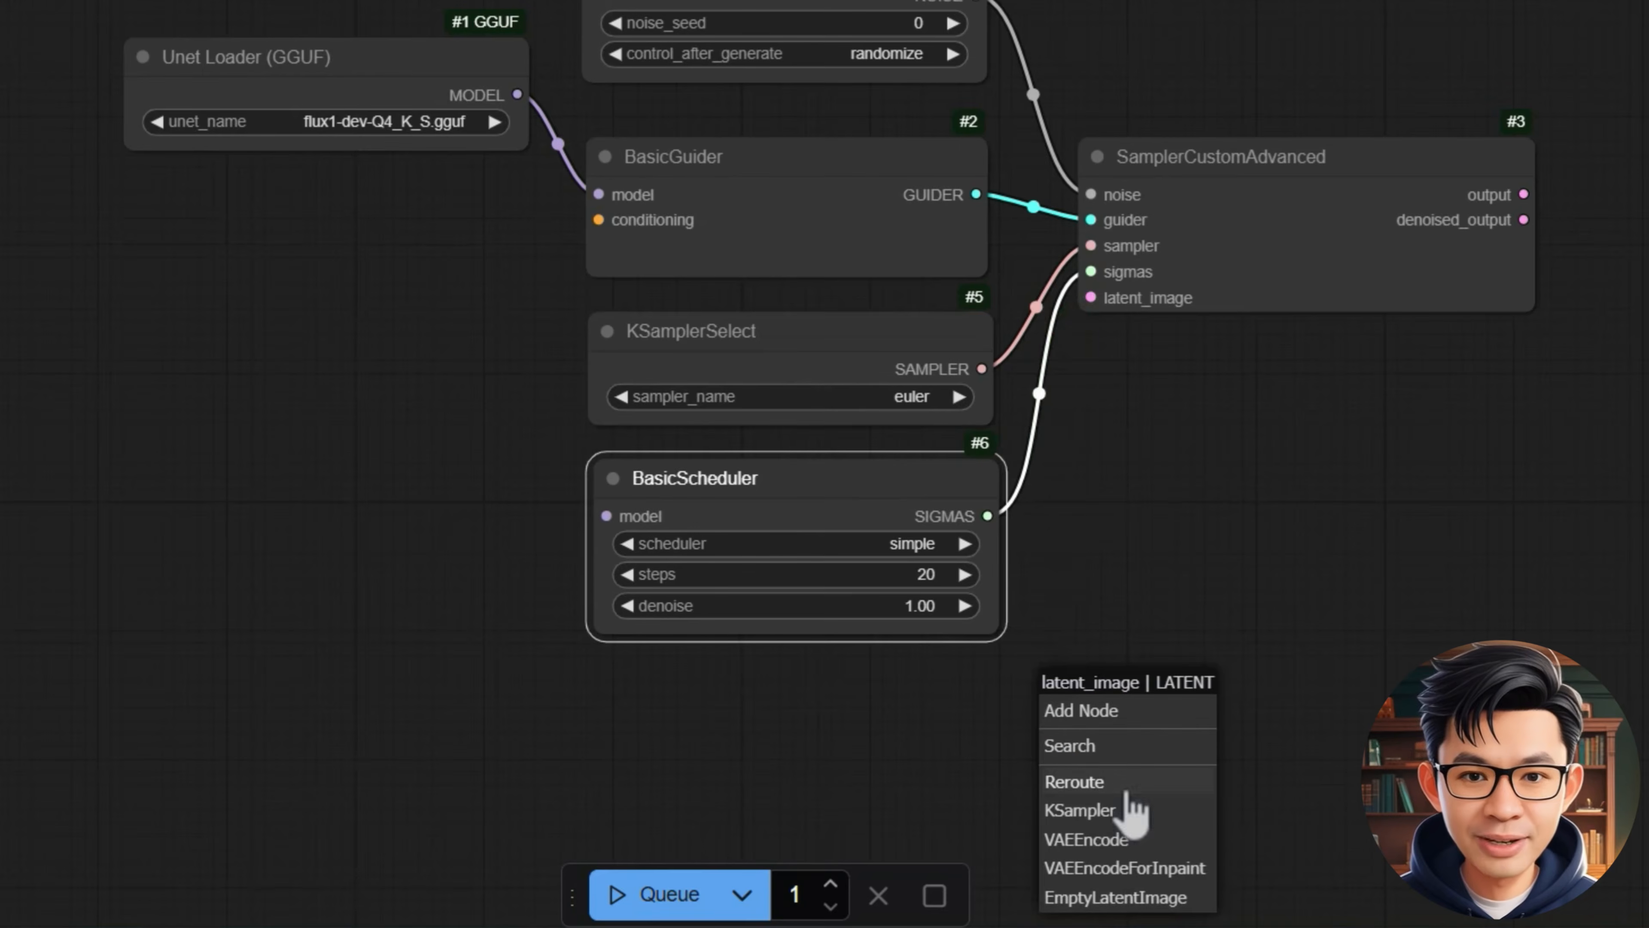
{"action": "left_click", "coordinate": [1142, 900]}
{"action": "scroll", "coordinate": [1189, 467], "scroll_direction": "down", "scroll_amount": 3}
{"action": "left_click_drag", "start_coordinate": [1197, 524], "coordinate": [730, 530]}
- Set the Empty Latent Image width to 768 and height to 1024
{"action": "left_click", "coordinate": [932, 588]}
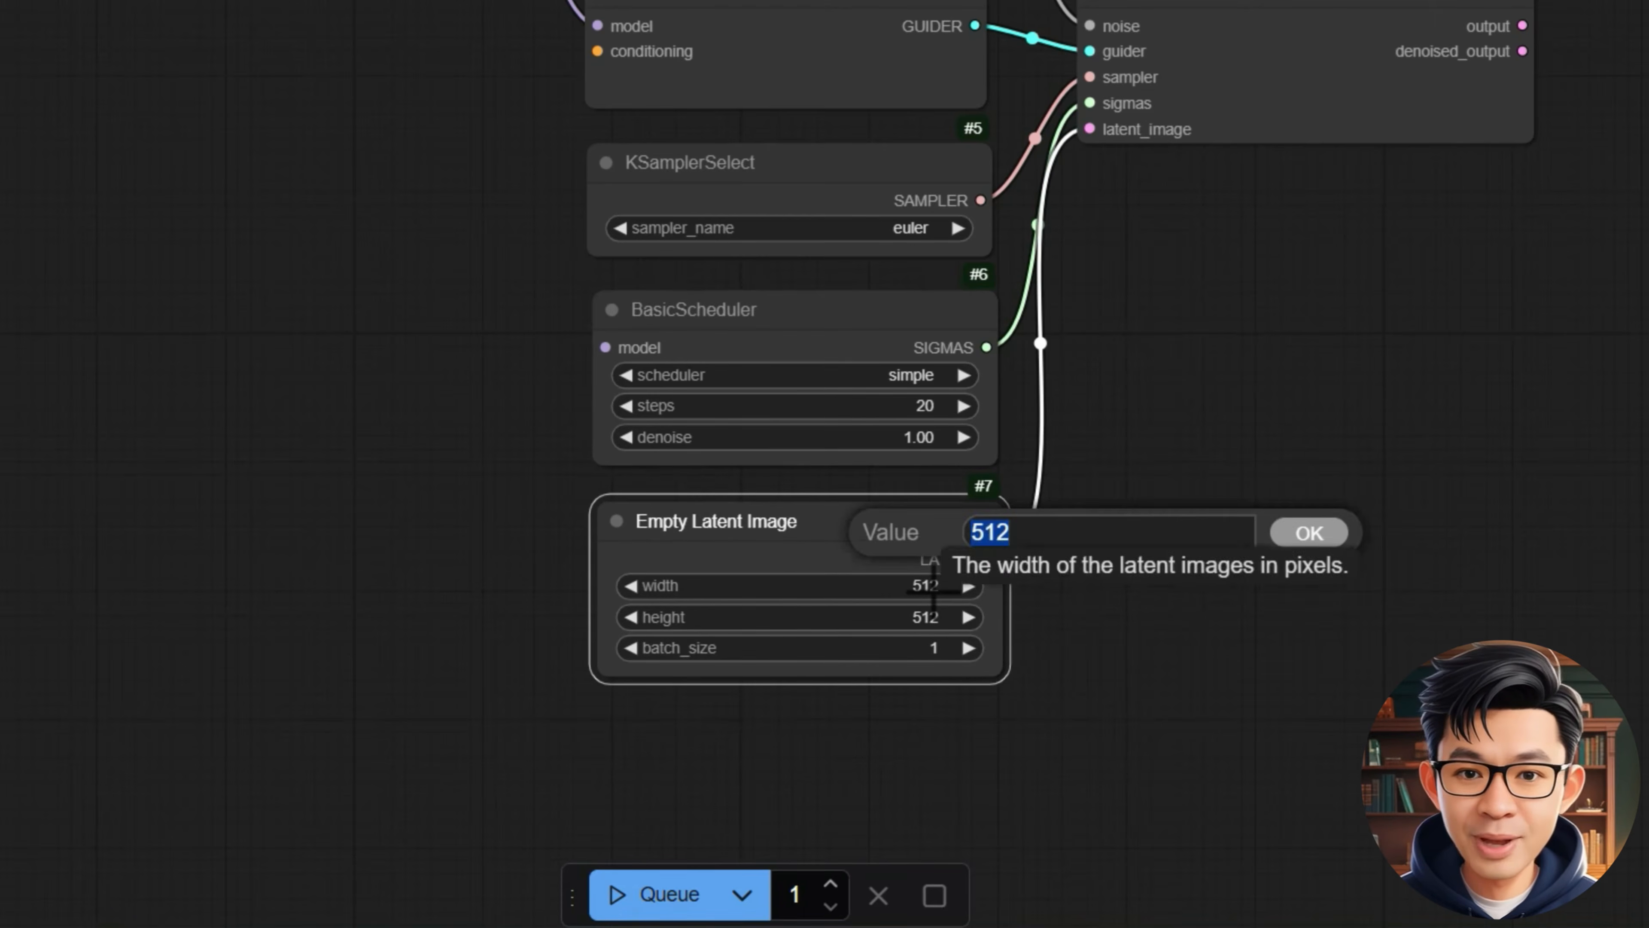
{"action": "type", "text": "76"}
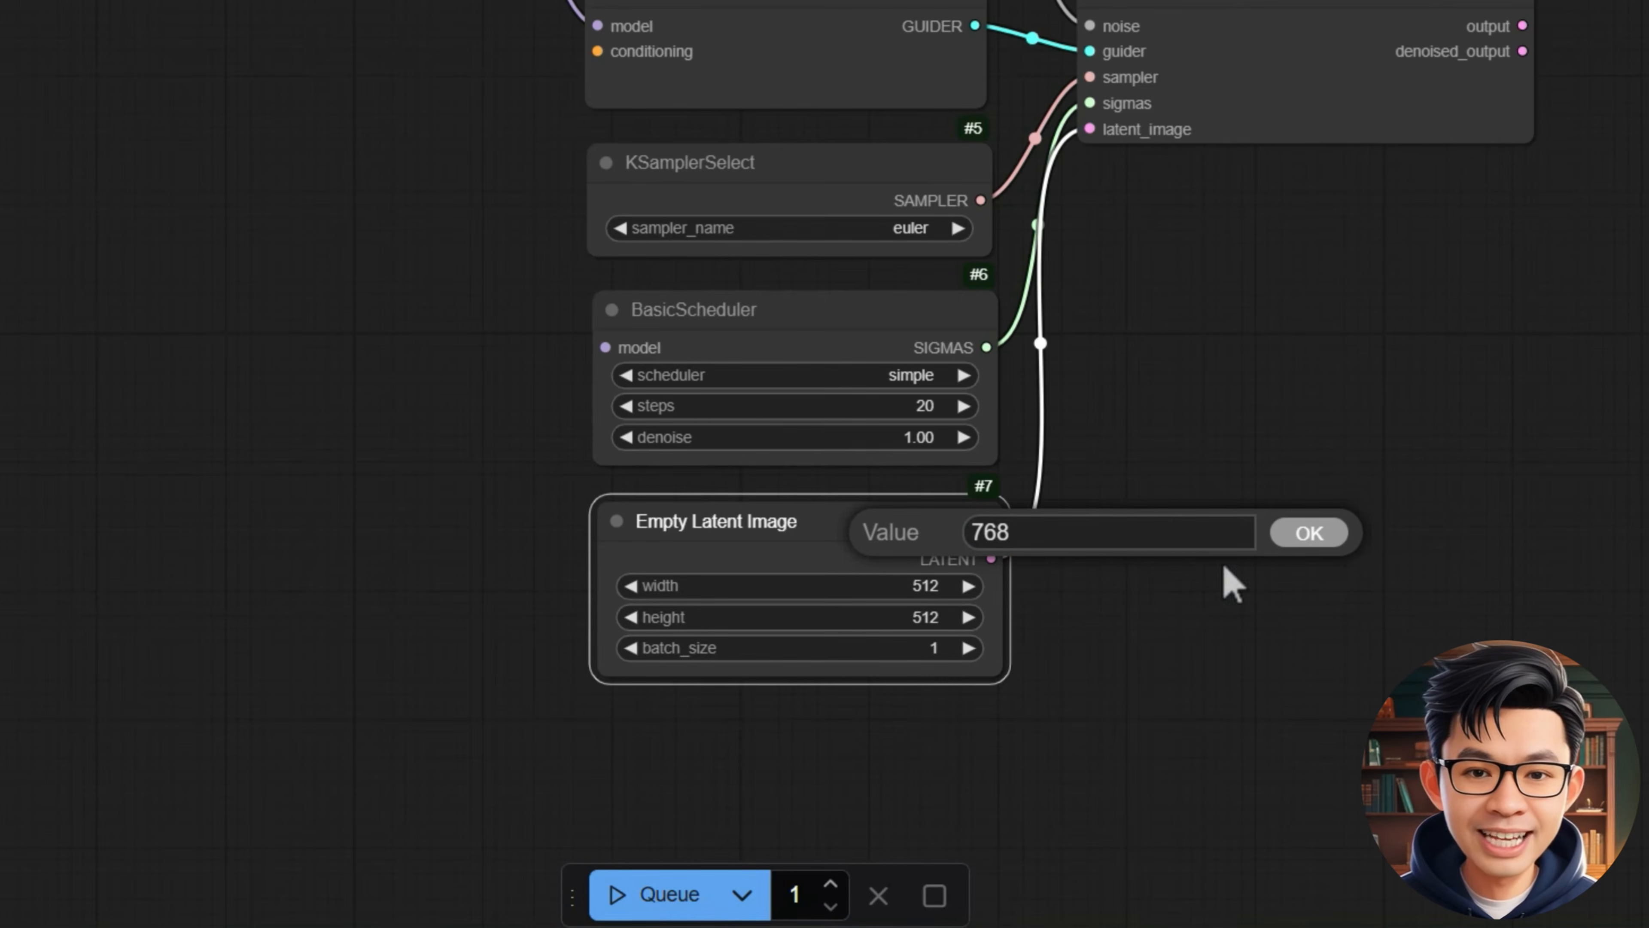
{"action": "type", "text": "8"}
{"action": "left_click", "coordinate": [1309, 532]}
{"action": "left_click", "coordinate": [933, 617]}
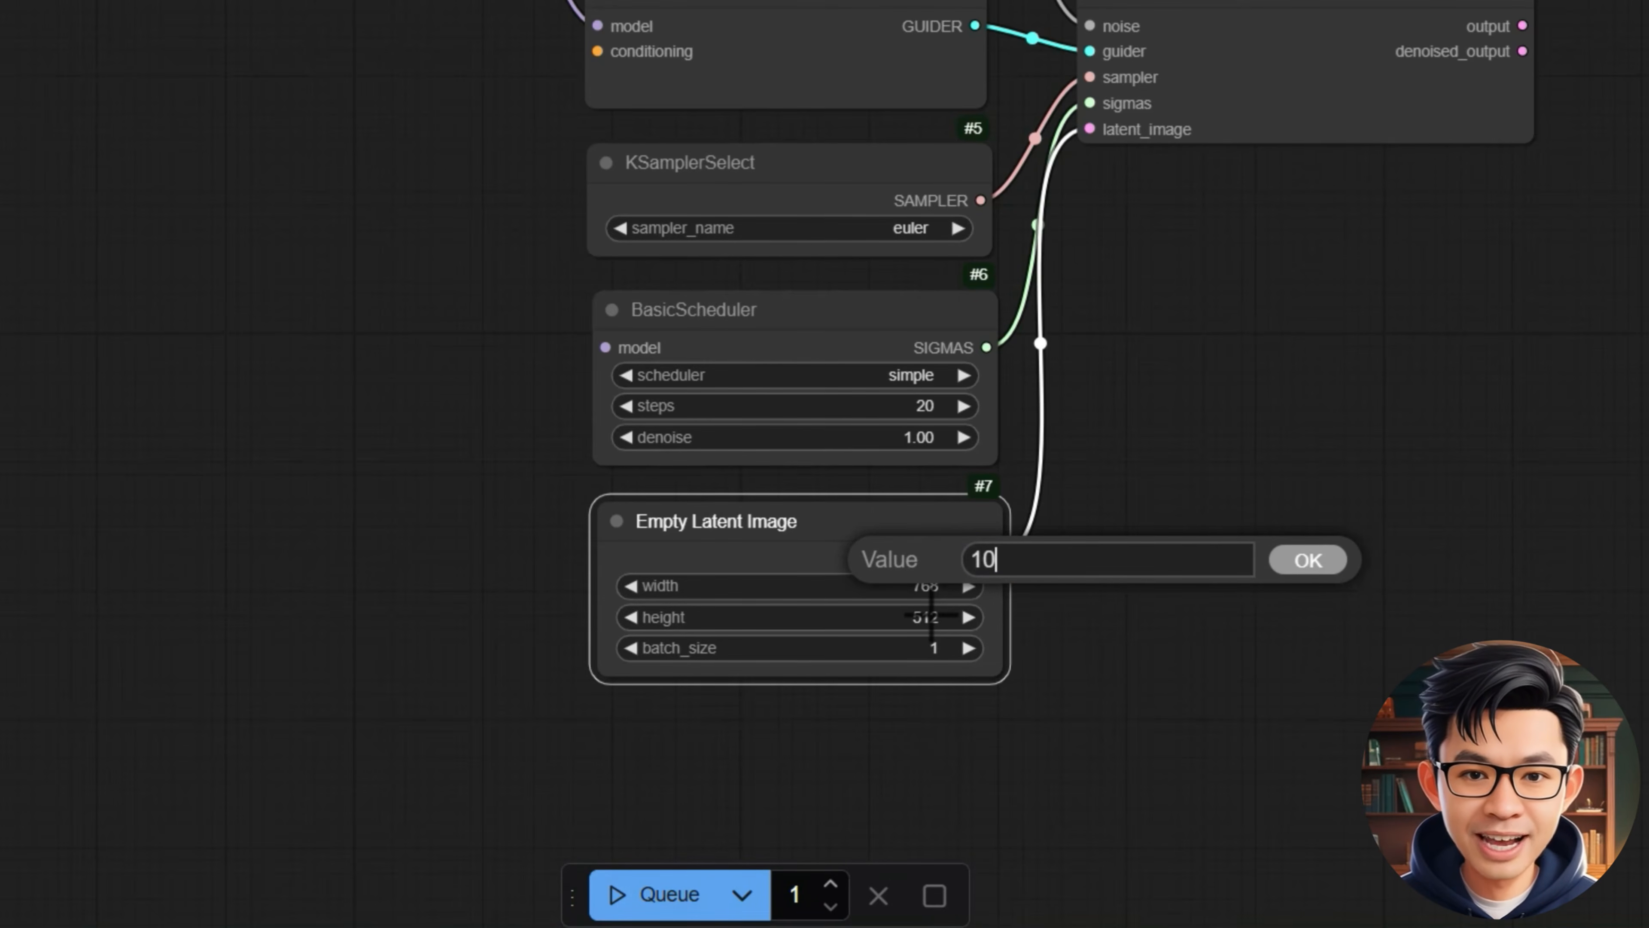
{"action": "type", "text": "1024"}
{"action": "left_click", "coordinate": [1309, 560]}
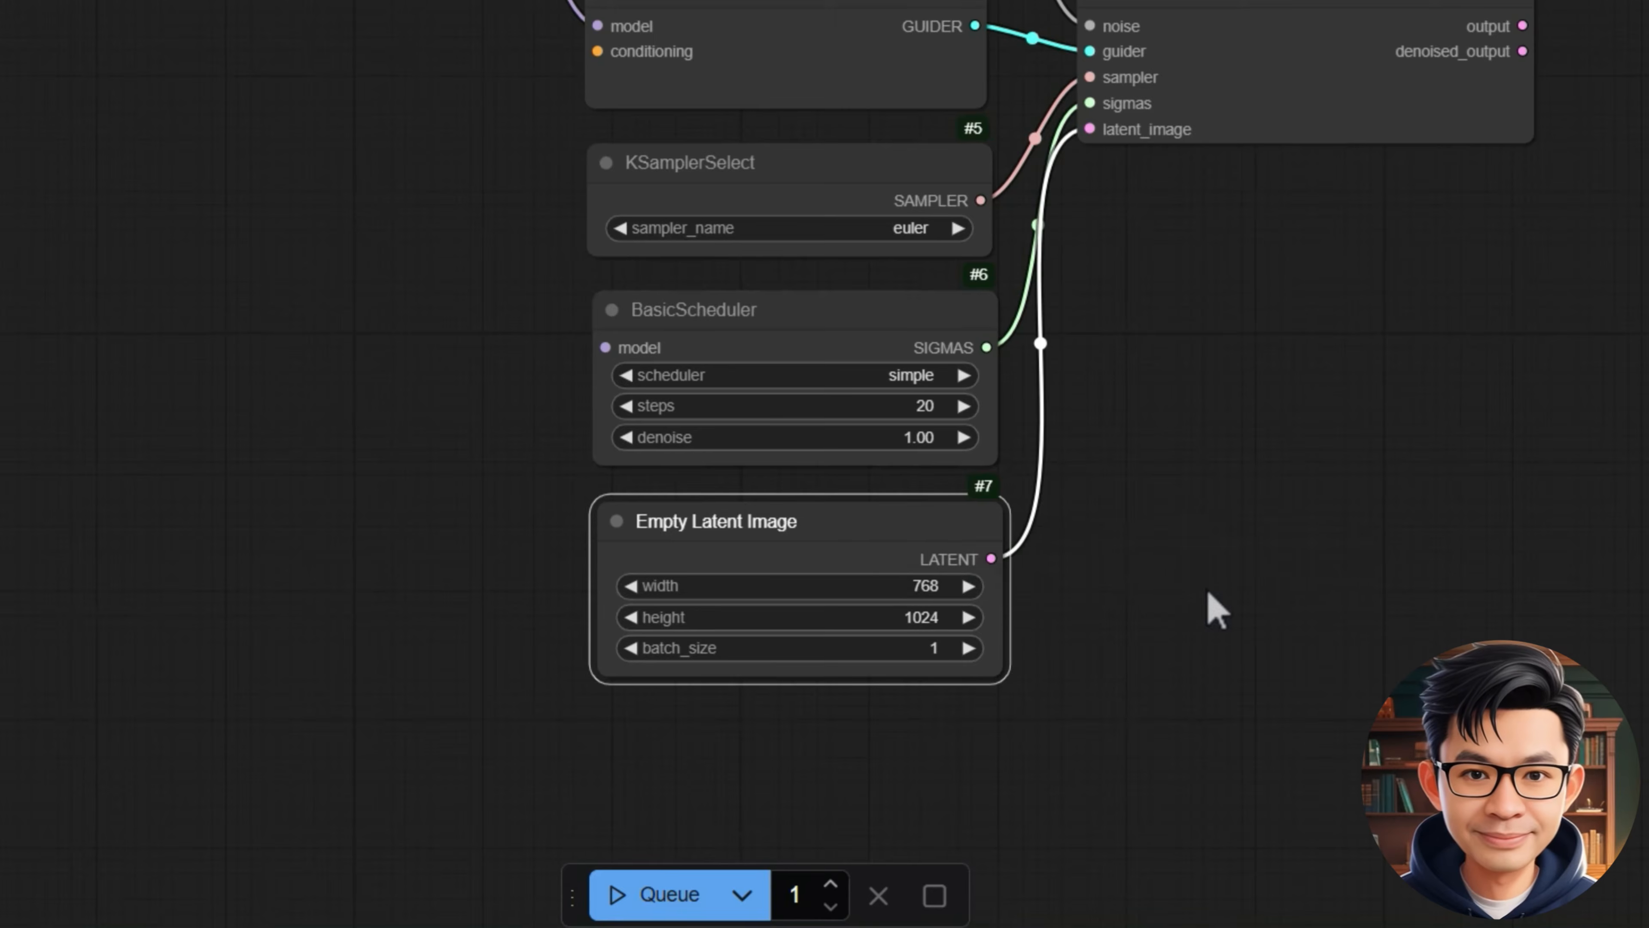
- Add a VAE Decode node connected to the output of SamplerCustomAdvanced and place it beside the sampler
{"action": "left_click_drag", "start_coordinate": [1208, 607], "coordinate": [925, 679]}
{"action": "left_click_drag", "start_coordinate": [1023, 650], "coordinate": [793, 681]}
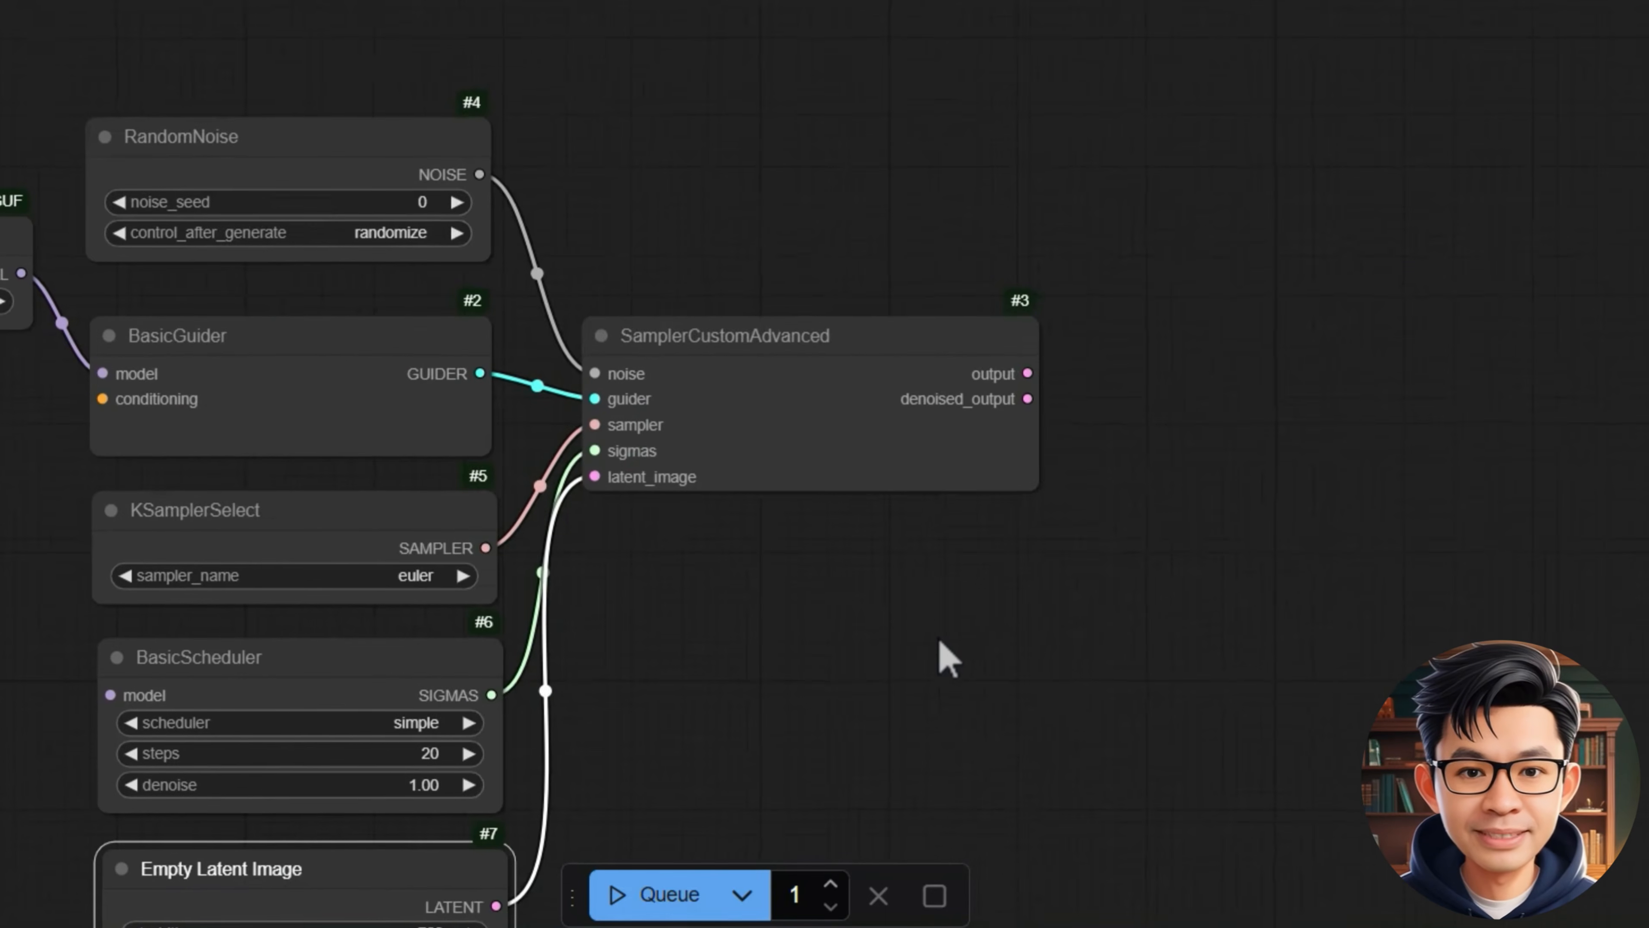
{"action": "left_click_drag", "start_coordinate": [1026, 374], "coordinate": [1145, 319]}
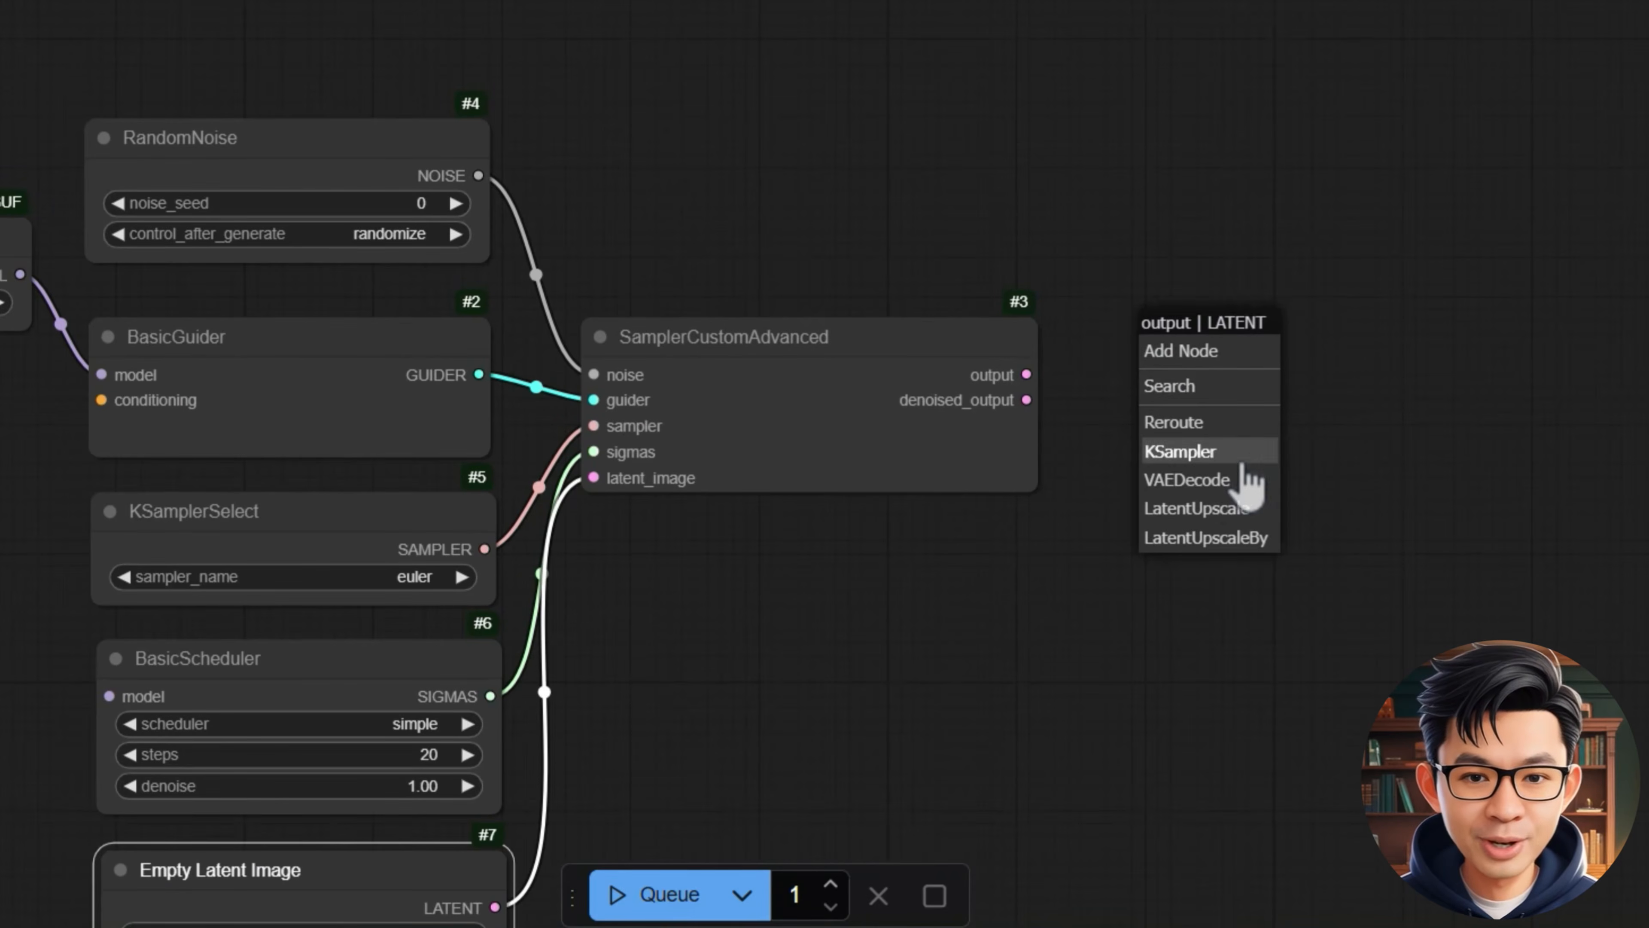
{"action": "left_click", "coordinate": [1215, 479]}
{"action": "left_click_drag", "start_coordinate": [1248, 337], "coordinate": [1212, 350]}
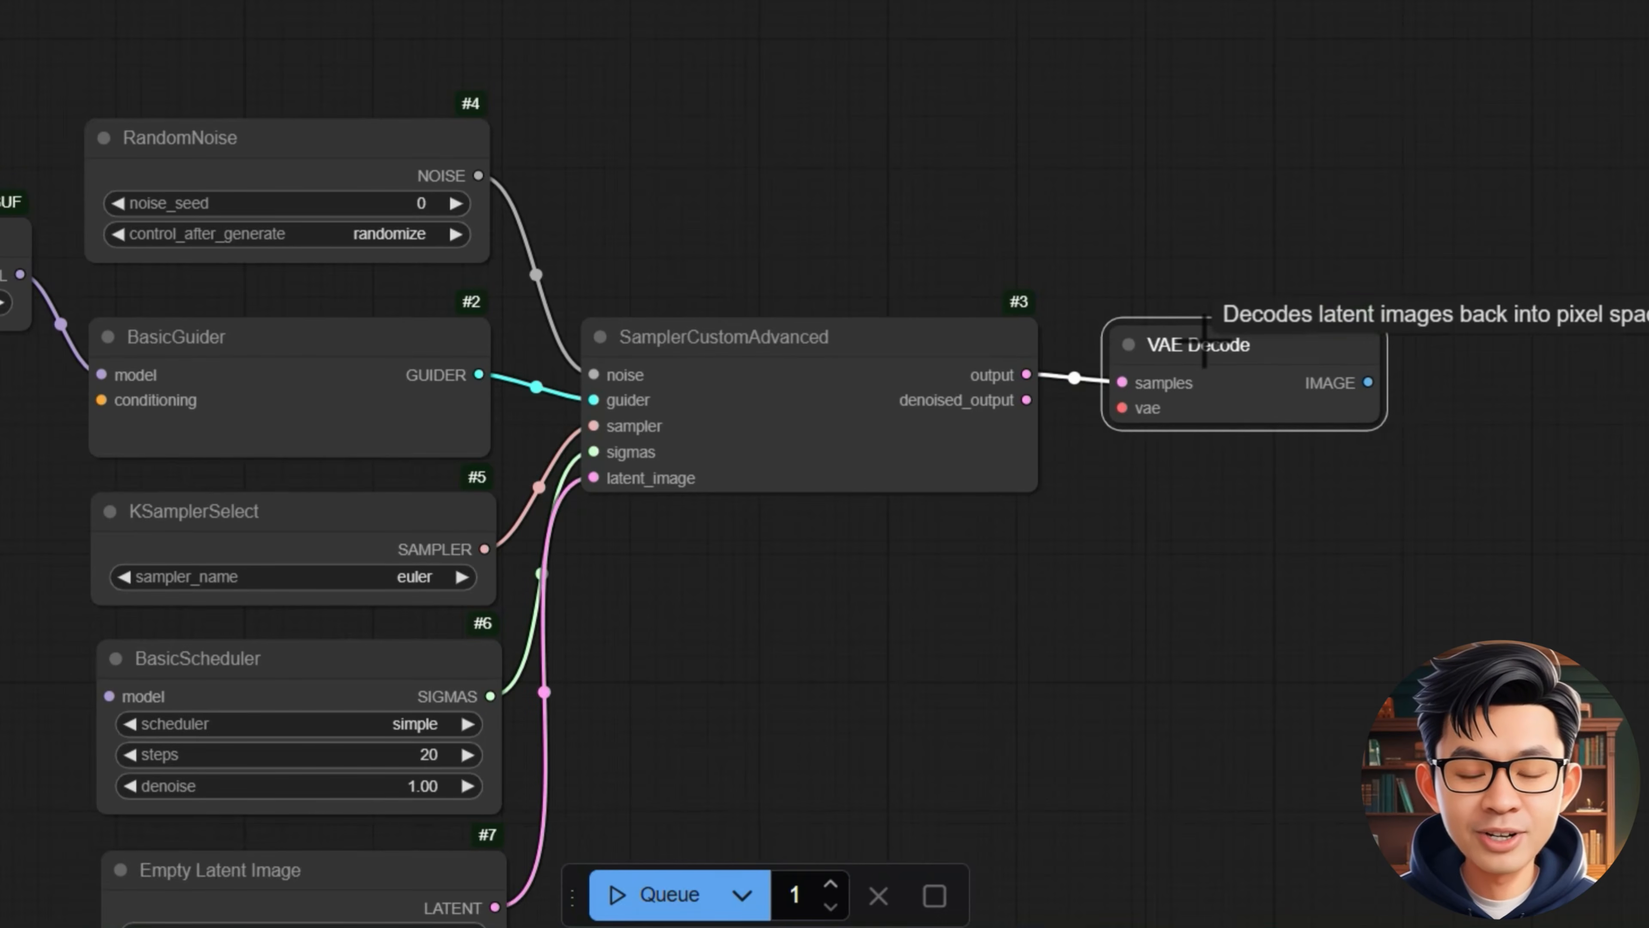
- Add a Load VAE node to the VAE Decode's vae input and place it below SamplerCustomAdvanced
{"action": "left_click_drag", "start_coordinate": [1129, 408], "coordinate": [1096, 517]}
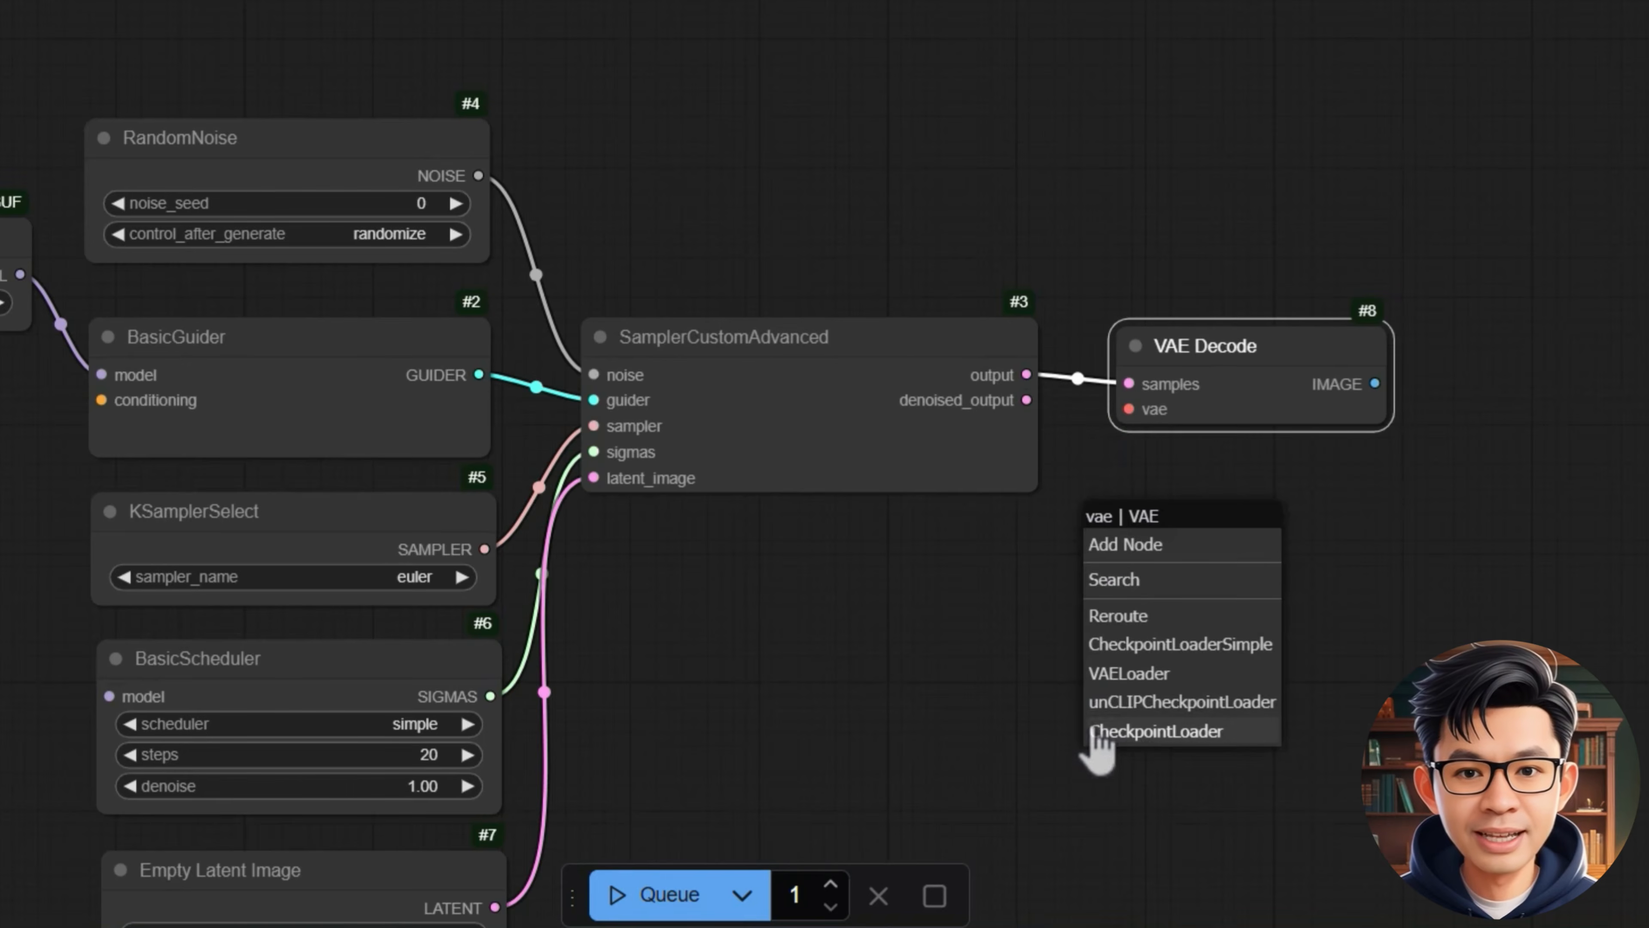
{"action": "left_click", "coordinate": [1131, 675]}
{"action": "left_click_drag", "start_coordinate": [1221, 532], "coordinate": [758, 588]}
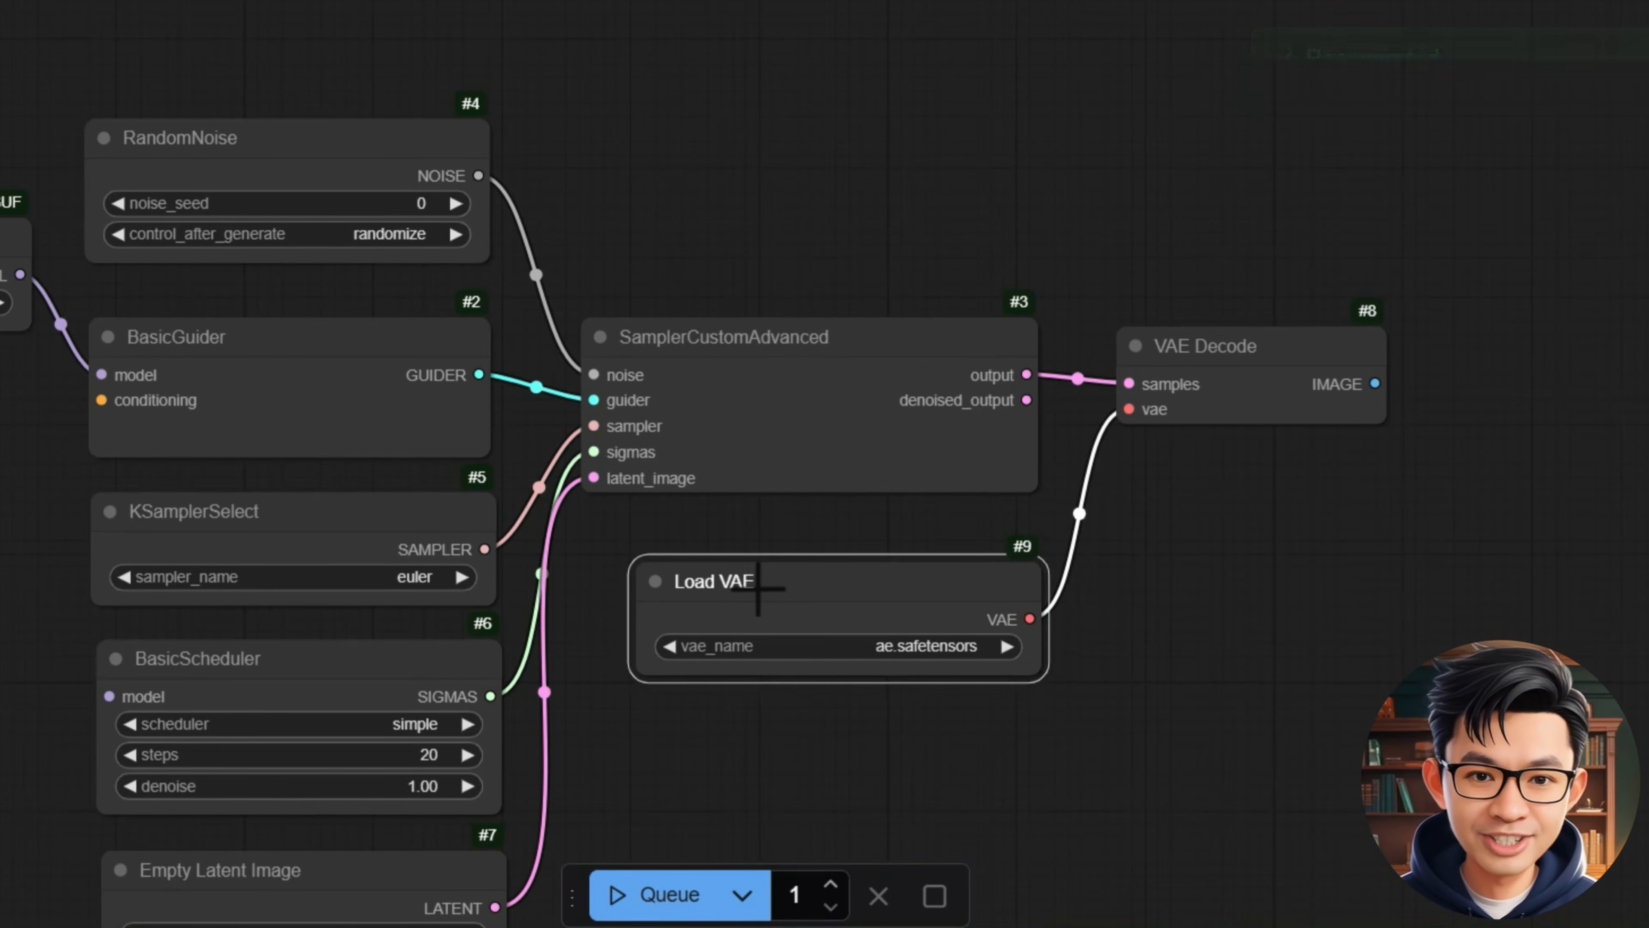
- Add an image node connected to the VAE Decode's IMAGE output
{"action": "left_click_drag", "start_coordinate": [1103, 688], "coordinate": [876, 634]}
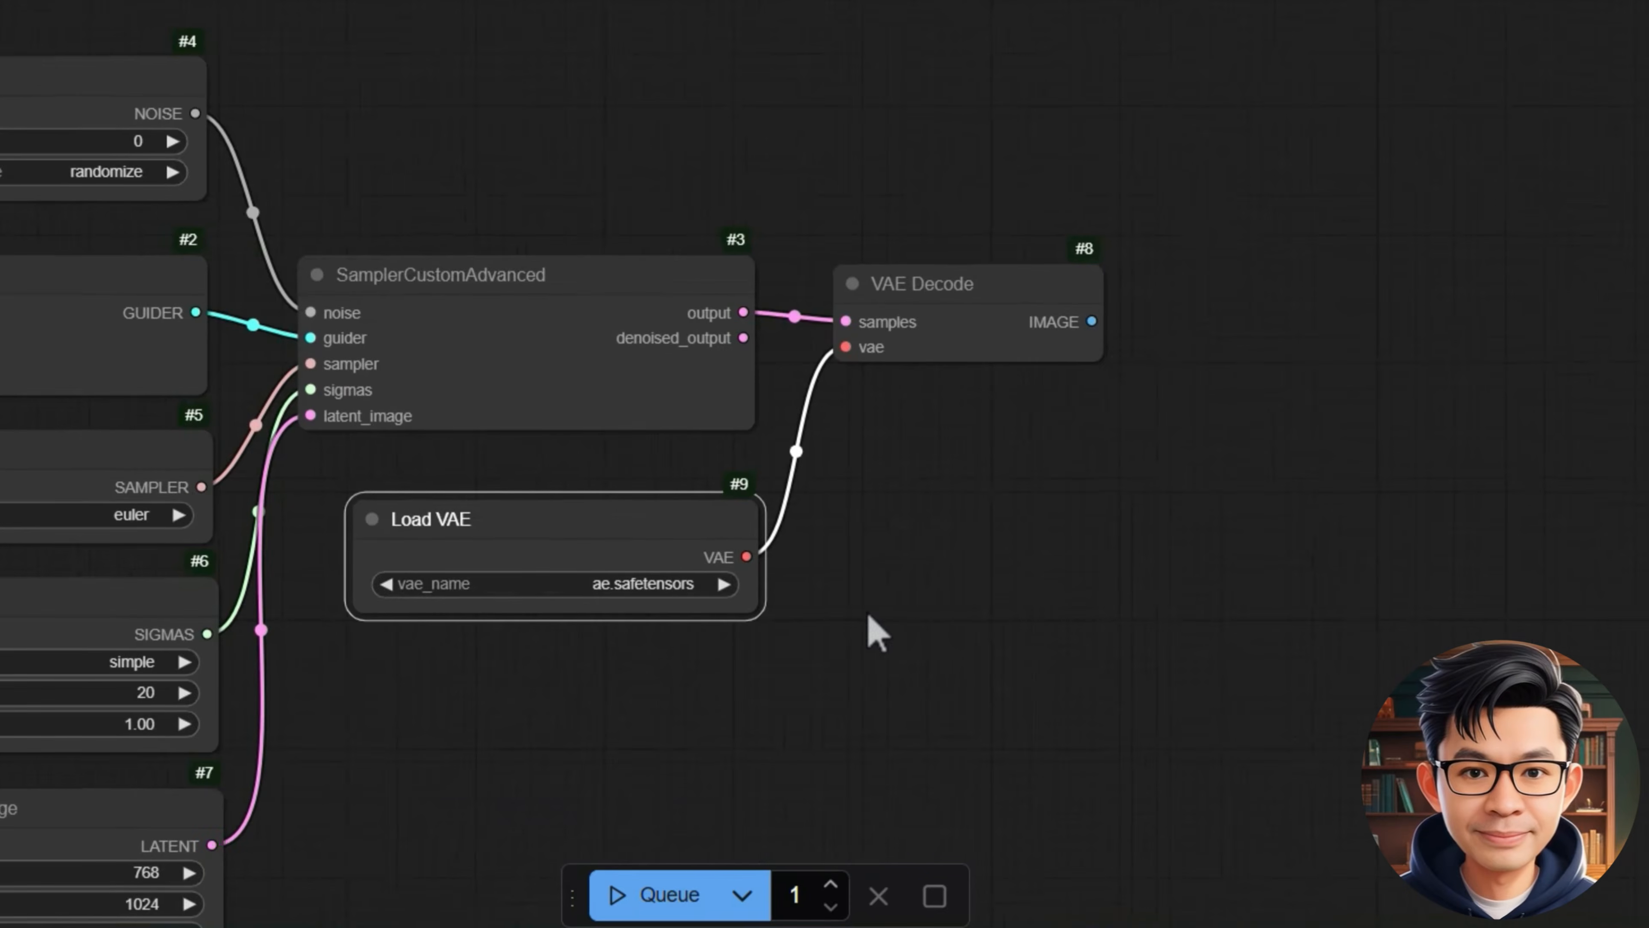
{"action": "left_click_drag", "start_coordinate": [1086, 321], "coordinate": [1257, 305]}
{"action": "left_click", "coordinate": [1310, 499]}
- Search for "gu" from the BasicGuider's conditioning input, add a FluxGuidance node and place it below the Unet Loader
{"action": "scroll", "coordinate": [1259, 552], "scroll_direction": "left", "scroll_amount": 10}
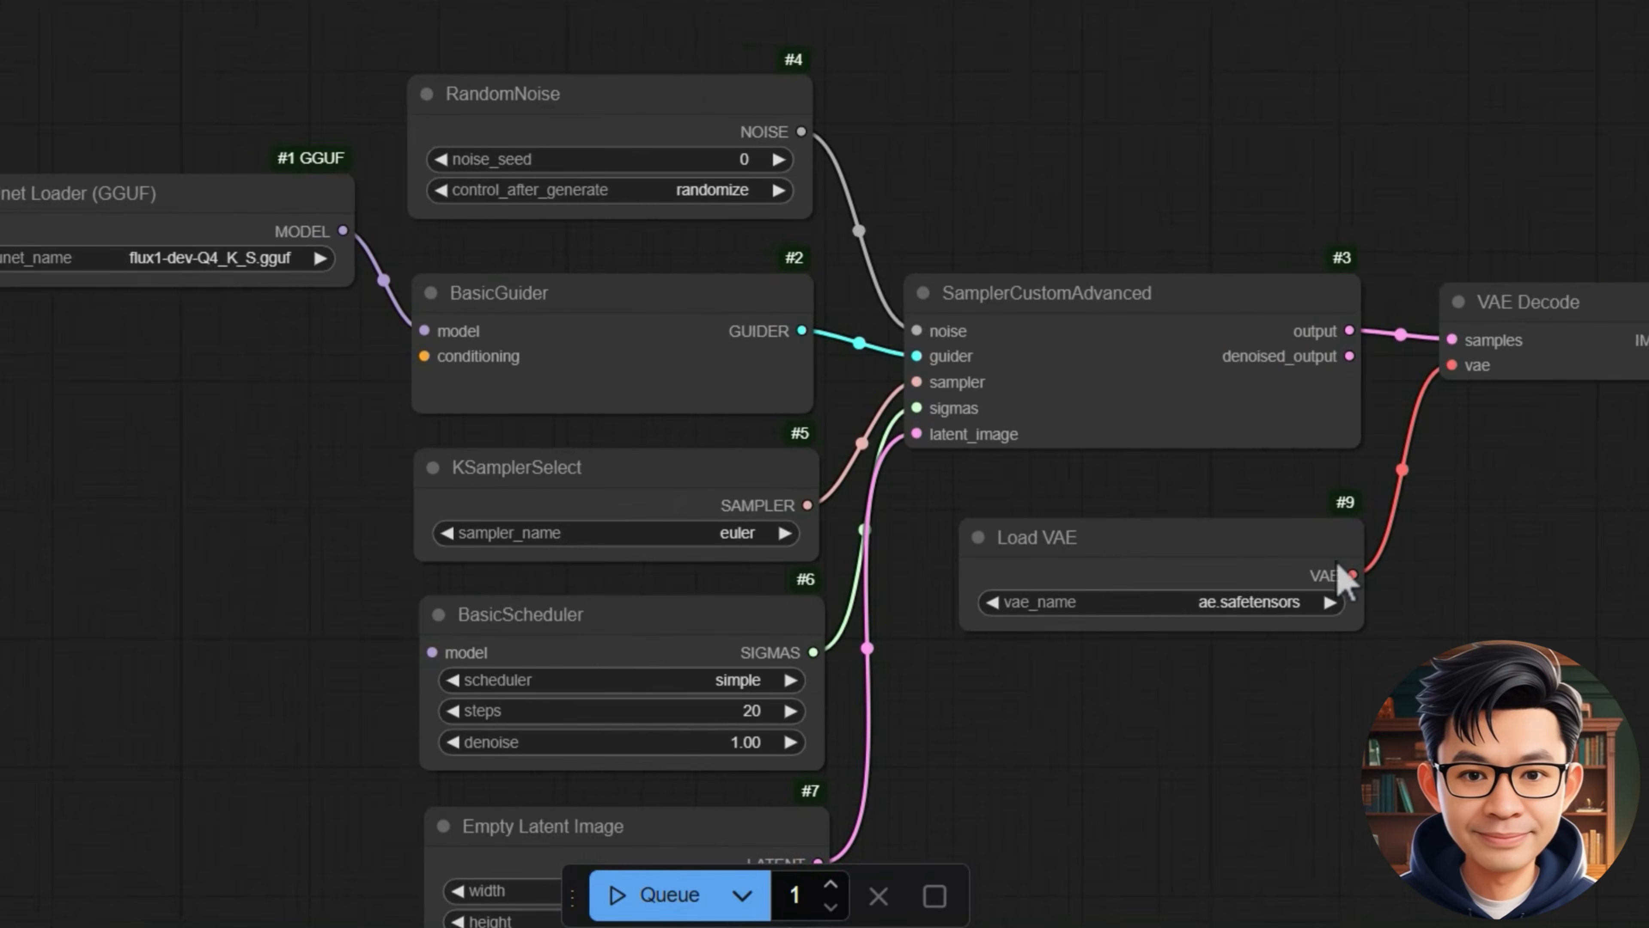
{"action": "scroll", "coordinate": [483, 503], "scroll_direction": "left", "scroll_amount": 4}
{"action": "left_click_drag", "start_coordinate": [700, 492], "coordinate": [832, 516]}
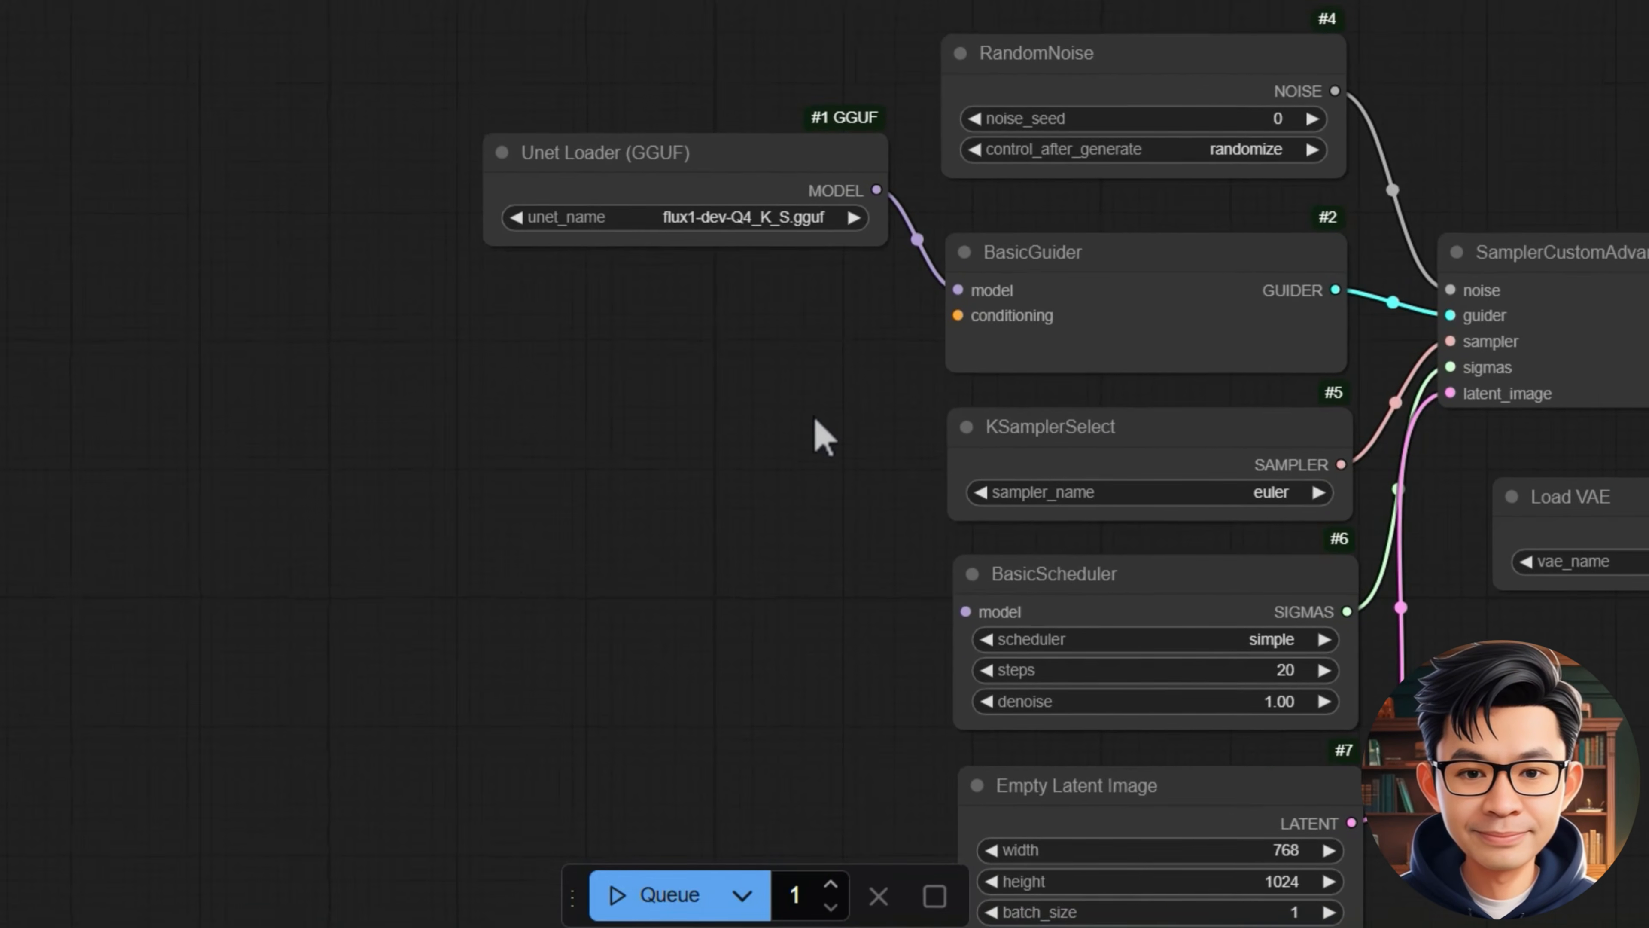
{"action": "scroll", "coordinate": [803, 442], "scroll_direction": "down", "scroll_amount": 1}
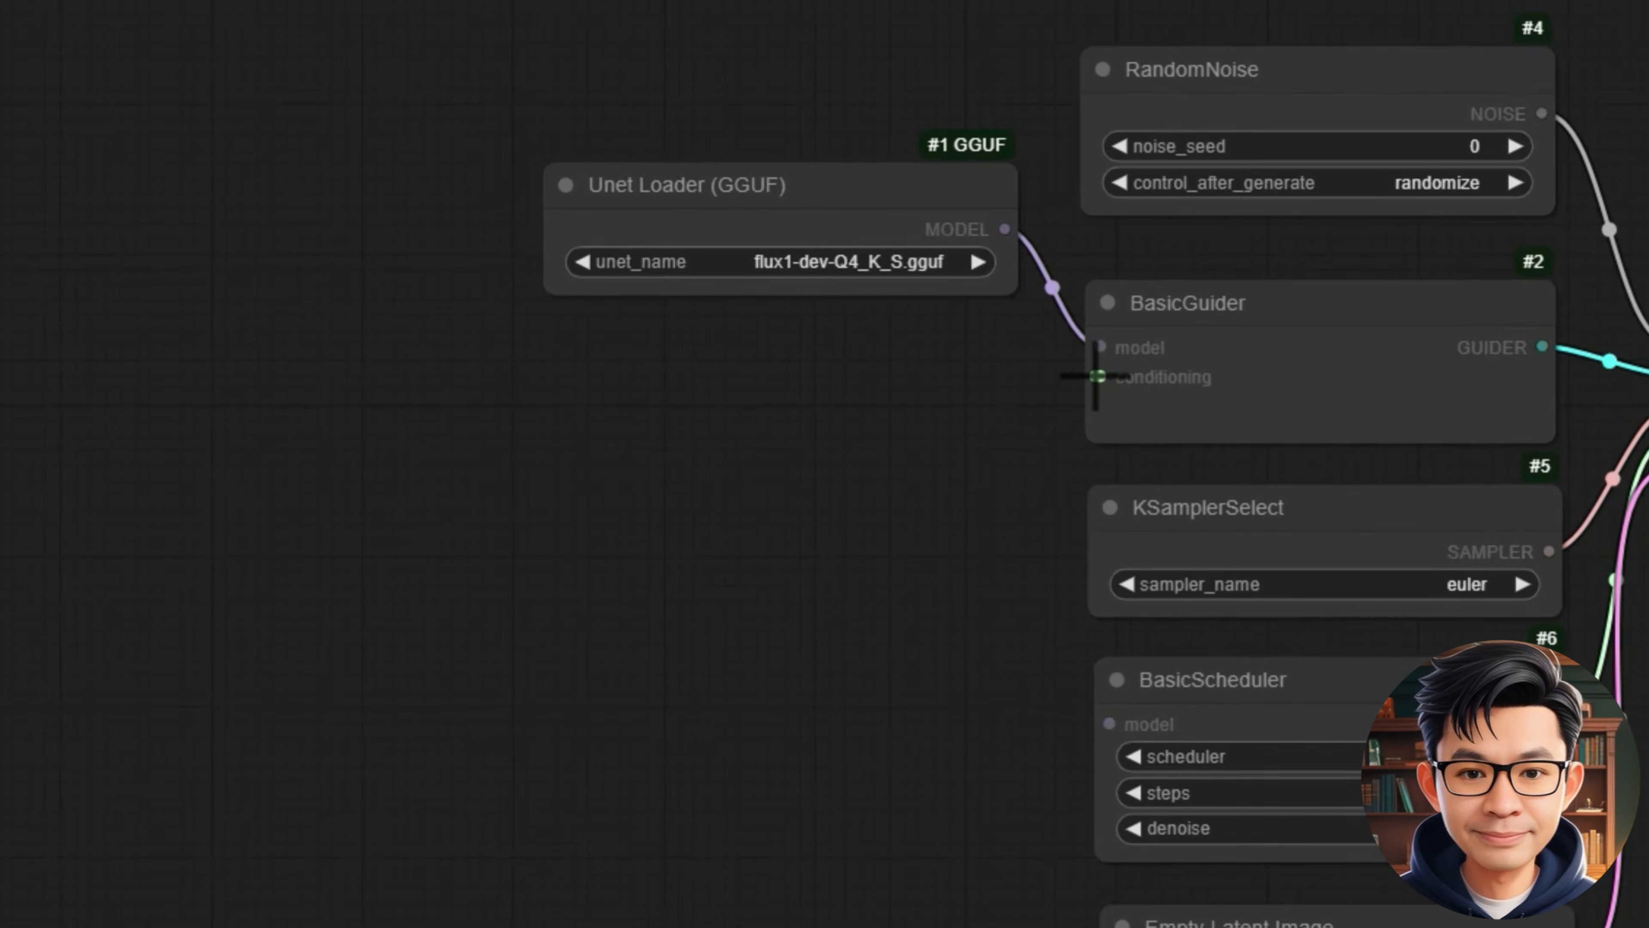
{"action": "left_click_drag", "start_coordinate": [972, 346], "coordinate": [695, 417]}
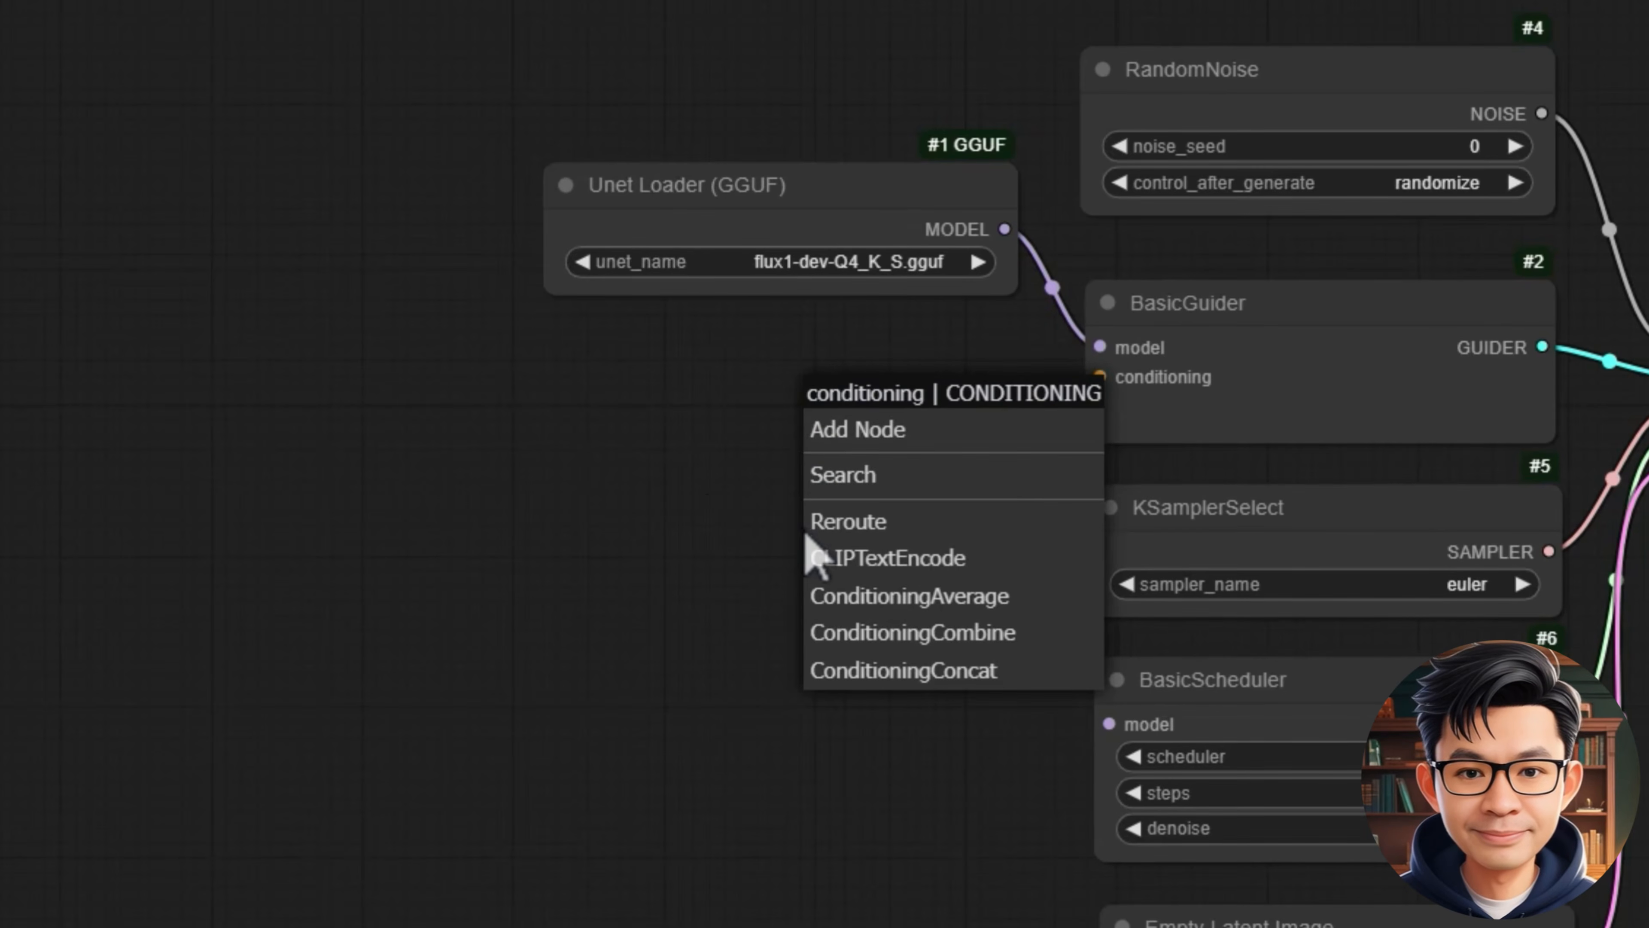
{"action": "left_click", "coordinate": [887, 473]}
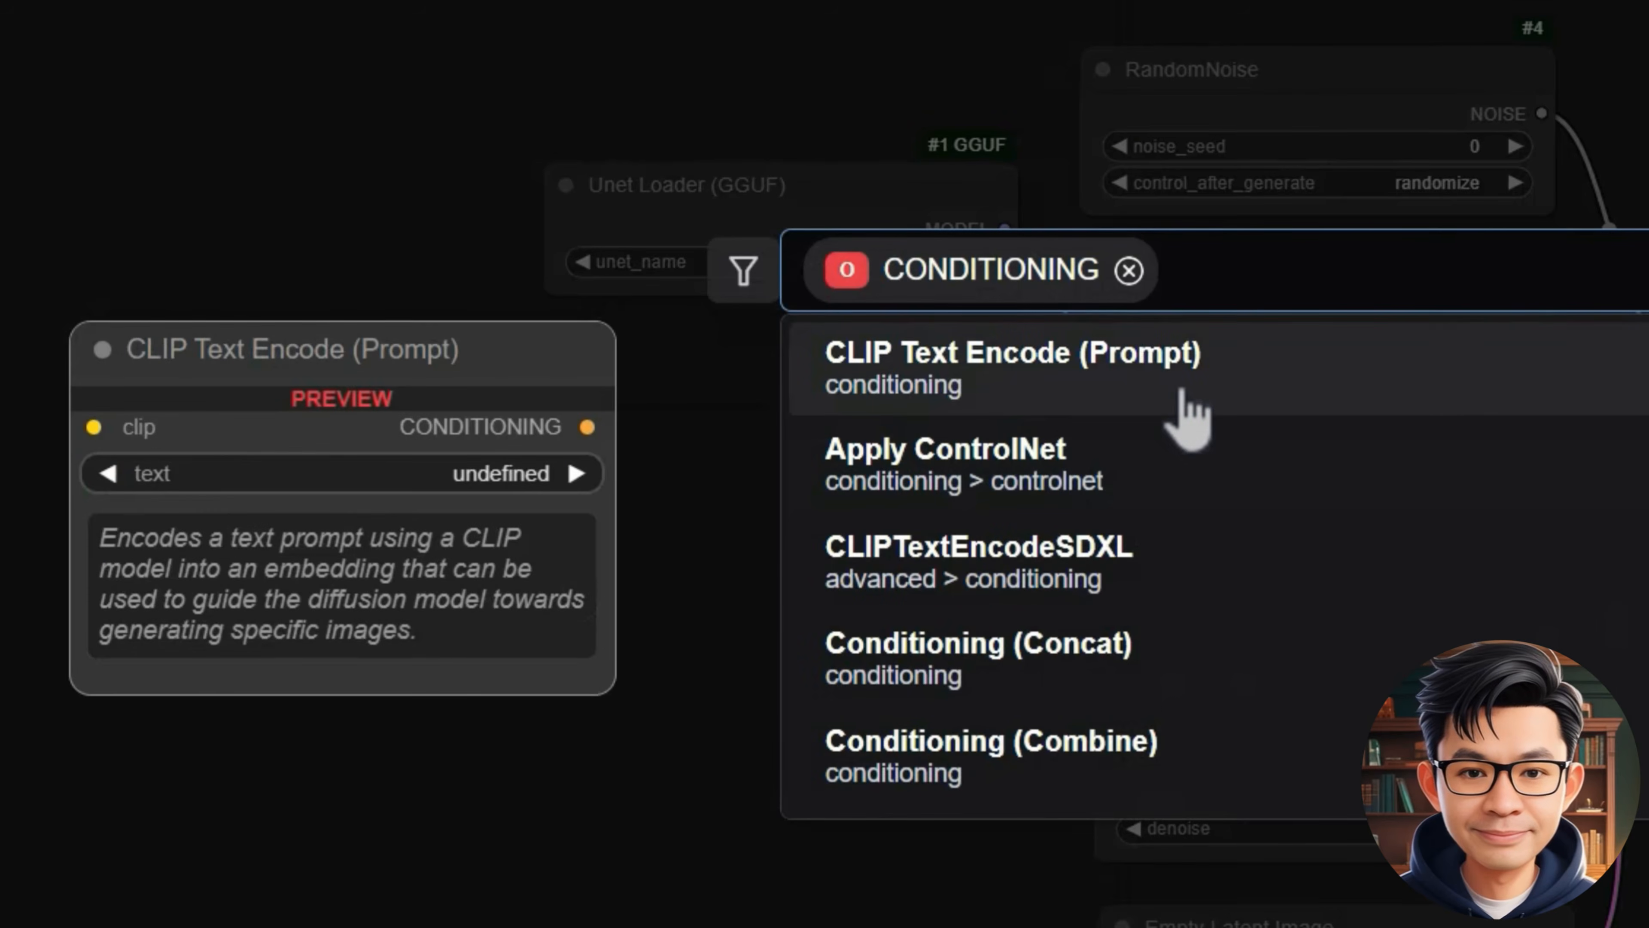
{"action": "type", "text": "b"}
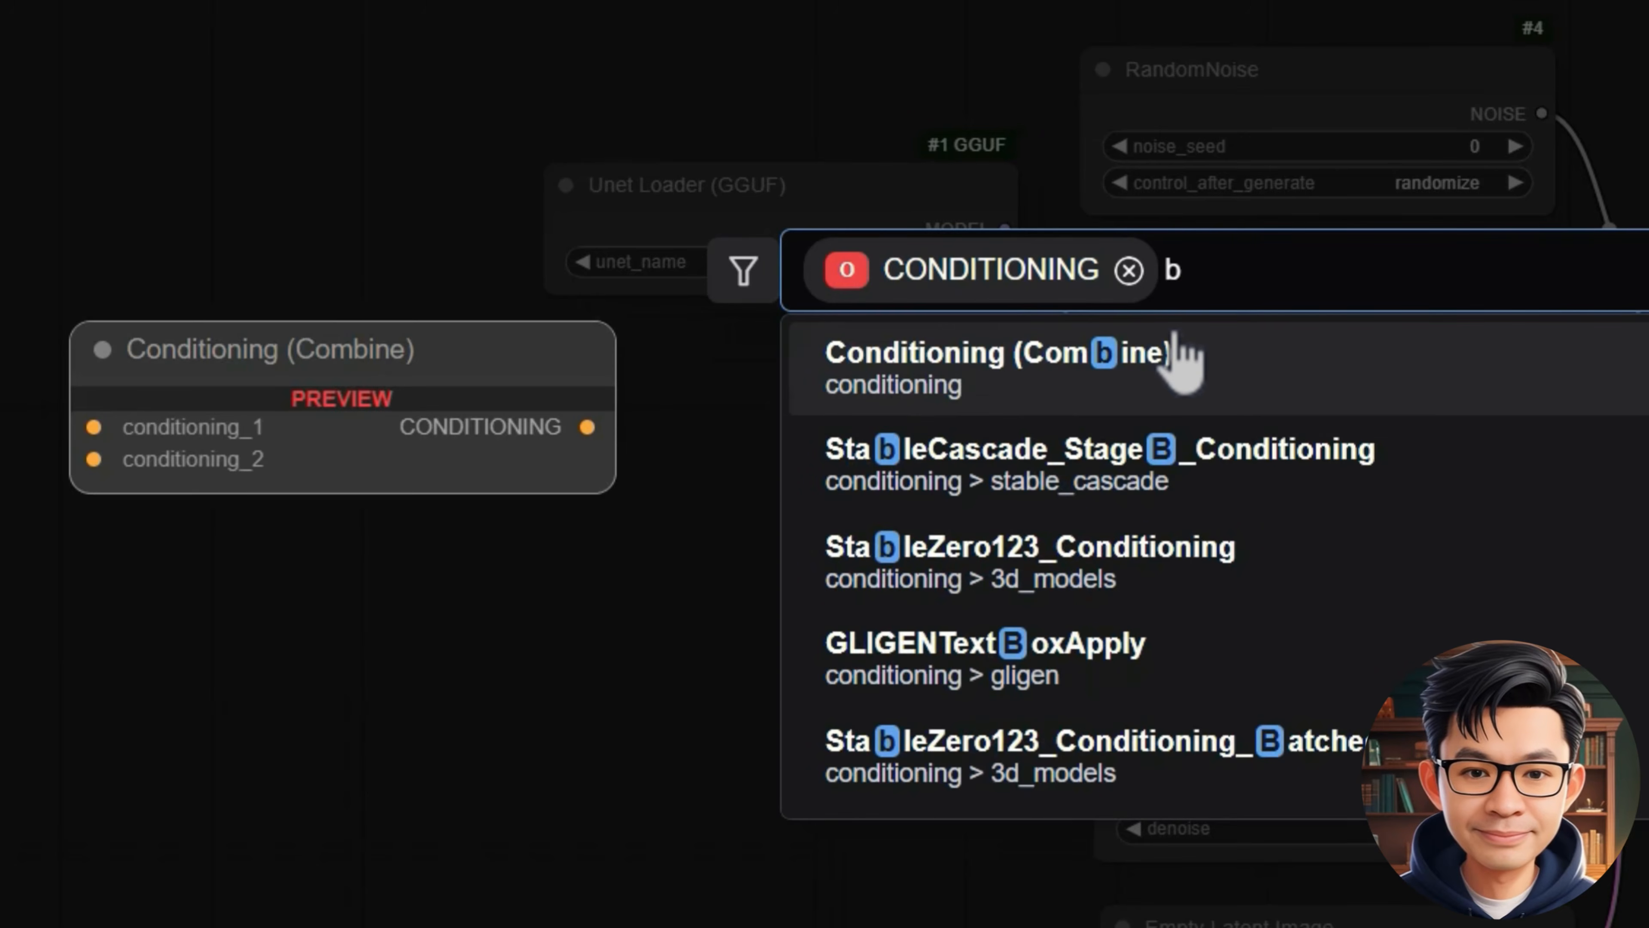
{"action": "key", "text": "BackSpace"}
{"action": "type", "text": "gu"}
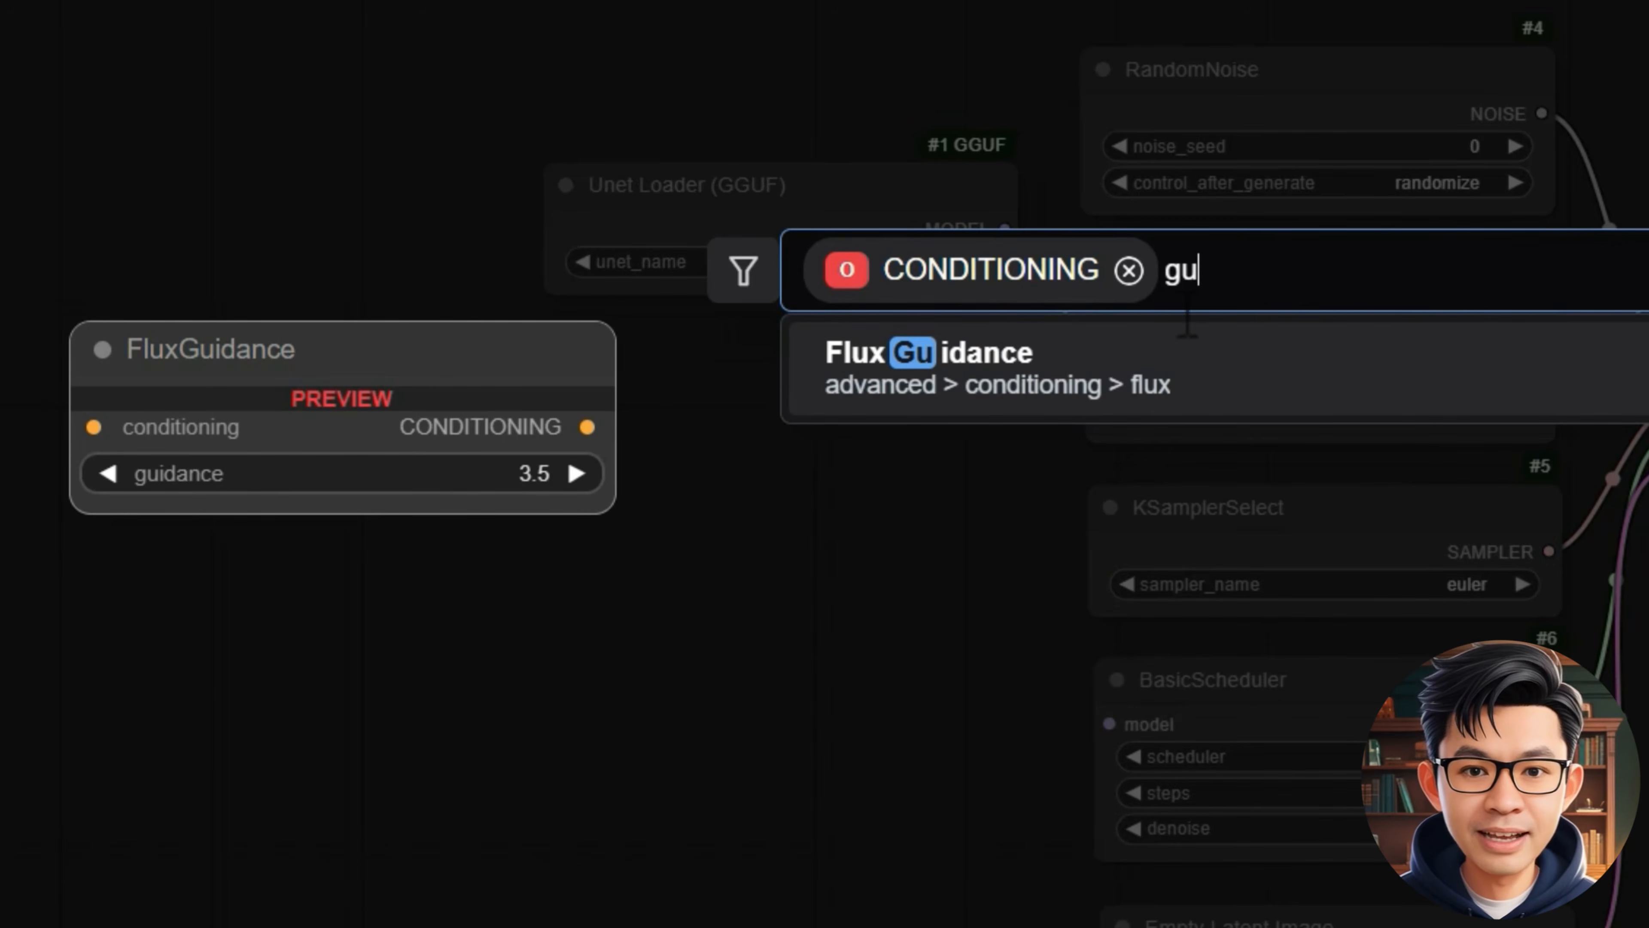
{"action": "left_click", "coordinate": [1177, 397]}
{"action": "left_click_drag", "start_coordinate": [987, 412], "coordinate": [704, 393]}
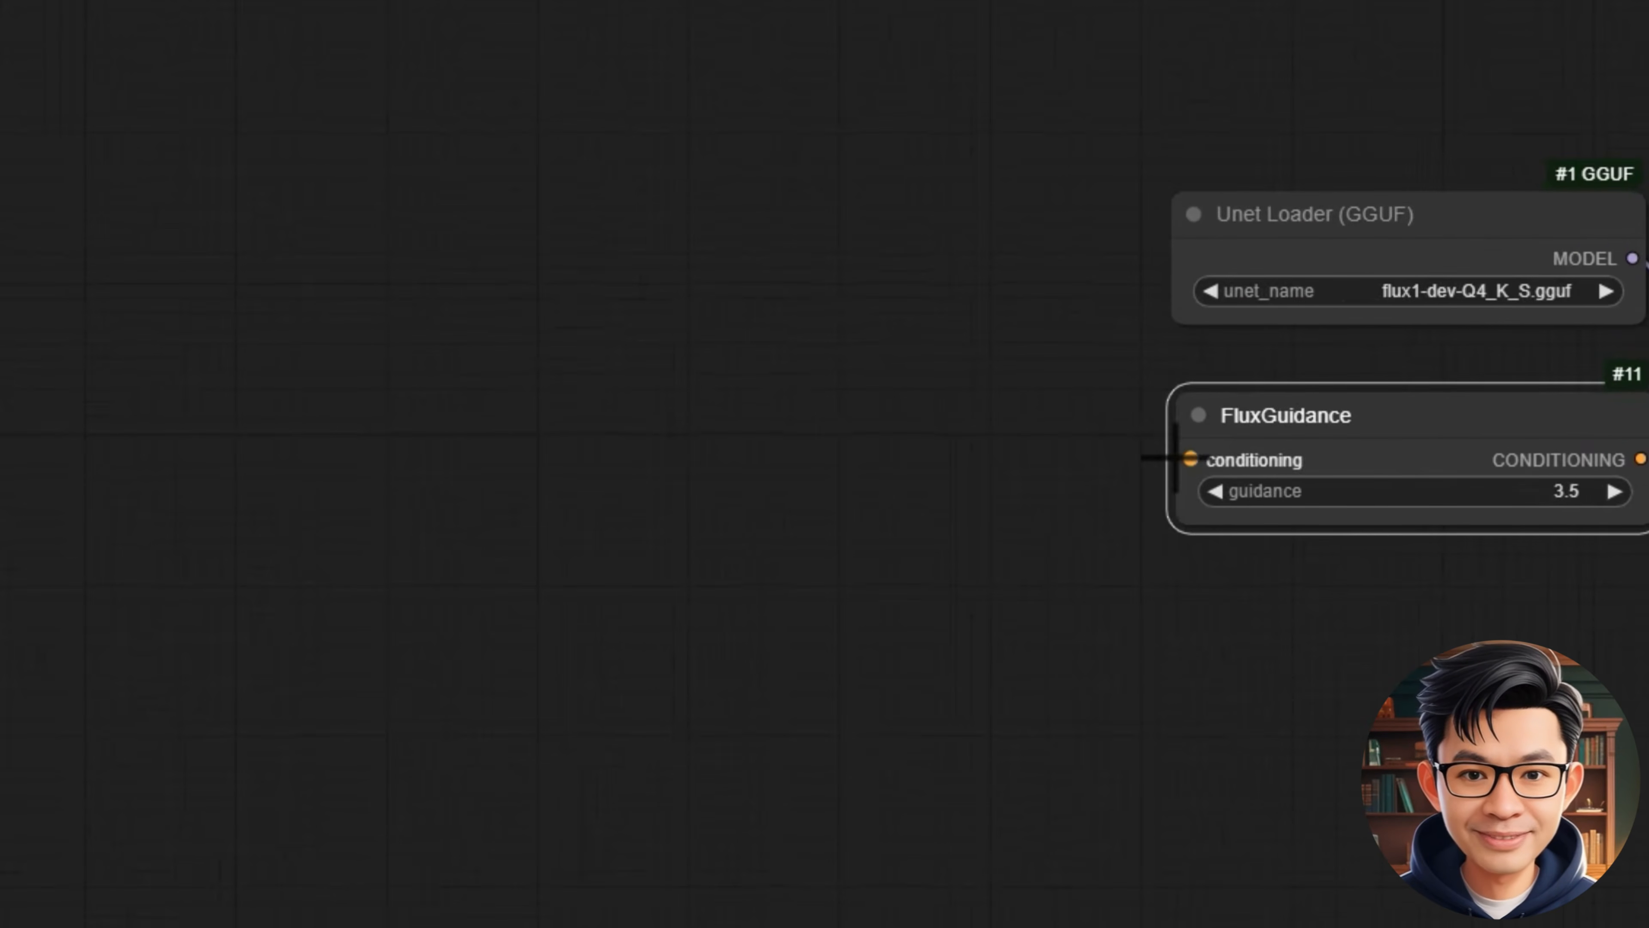
- Add a CLIPTextEncode node connected to the FluxGuidance's conditioning input and place it beside FluxGuidance
{"action": "left_click_drag", "start_coordinate": [1190, 458], "coordinate": [986, 453]}
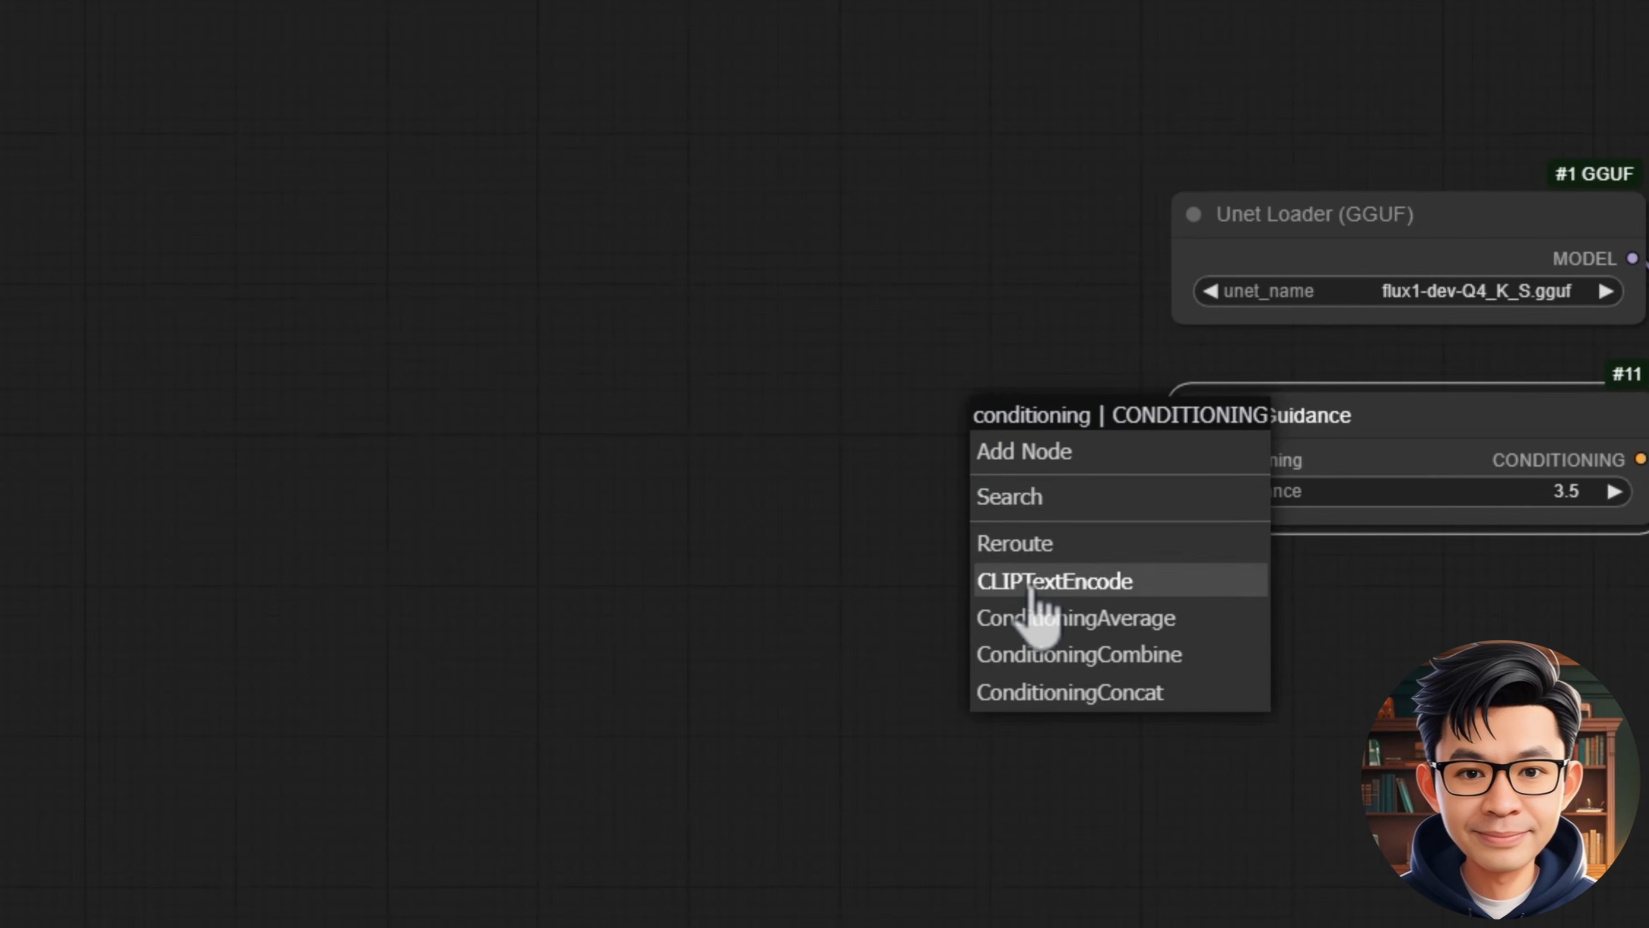
{"action": "left_click", "coordinate": [1048, 584]}
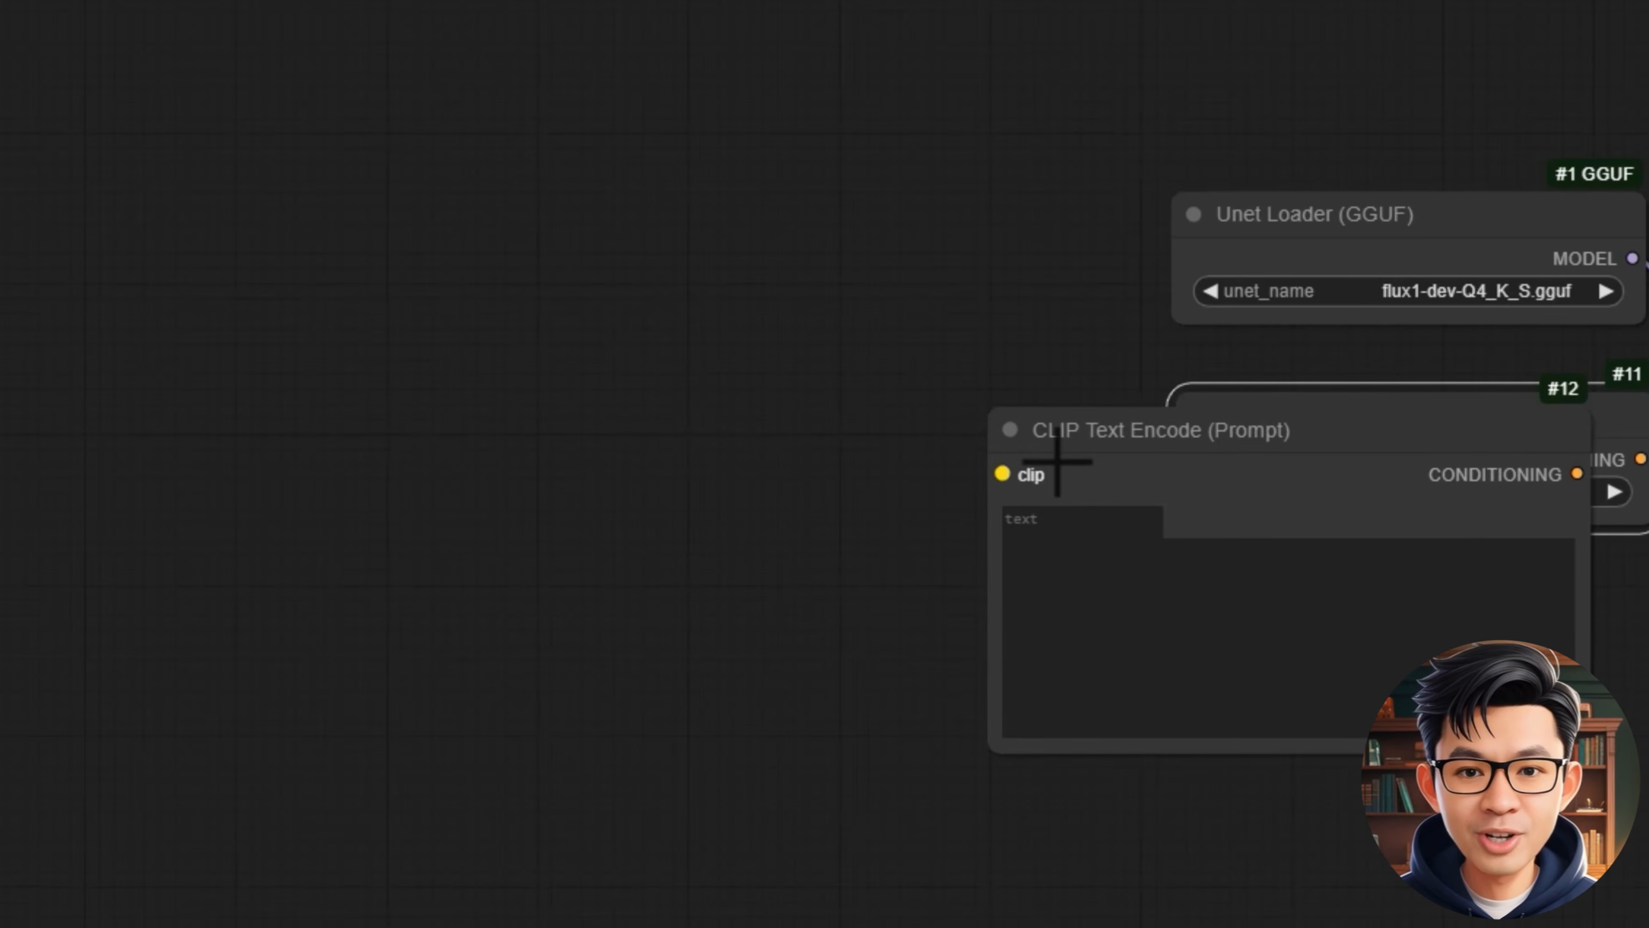
{"action": "left_click_drag", "start_coordinate": [1057, 461], "coordinate": [634, 432]}
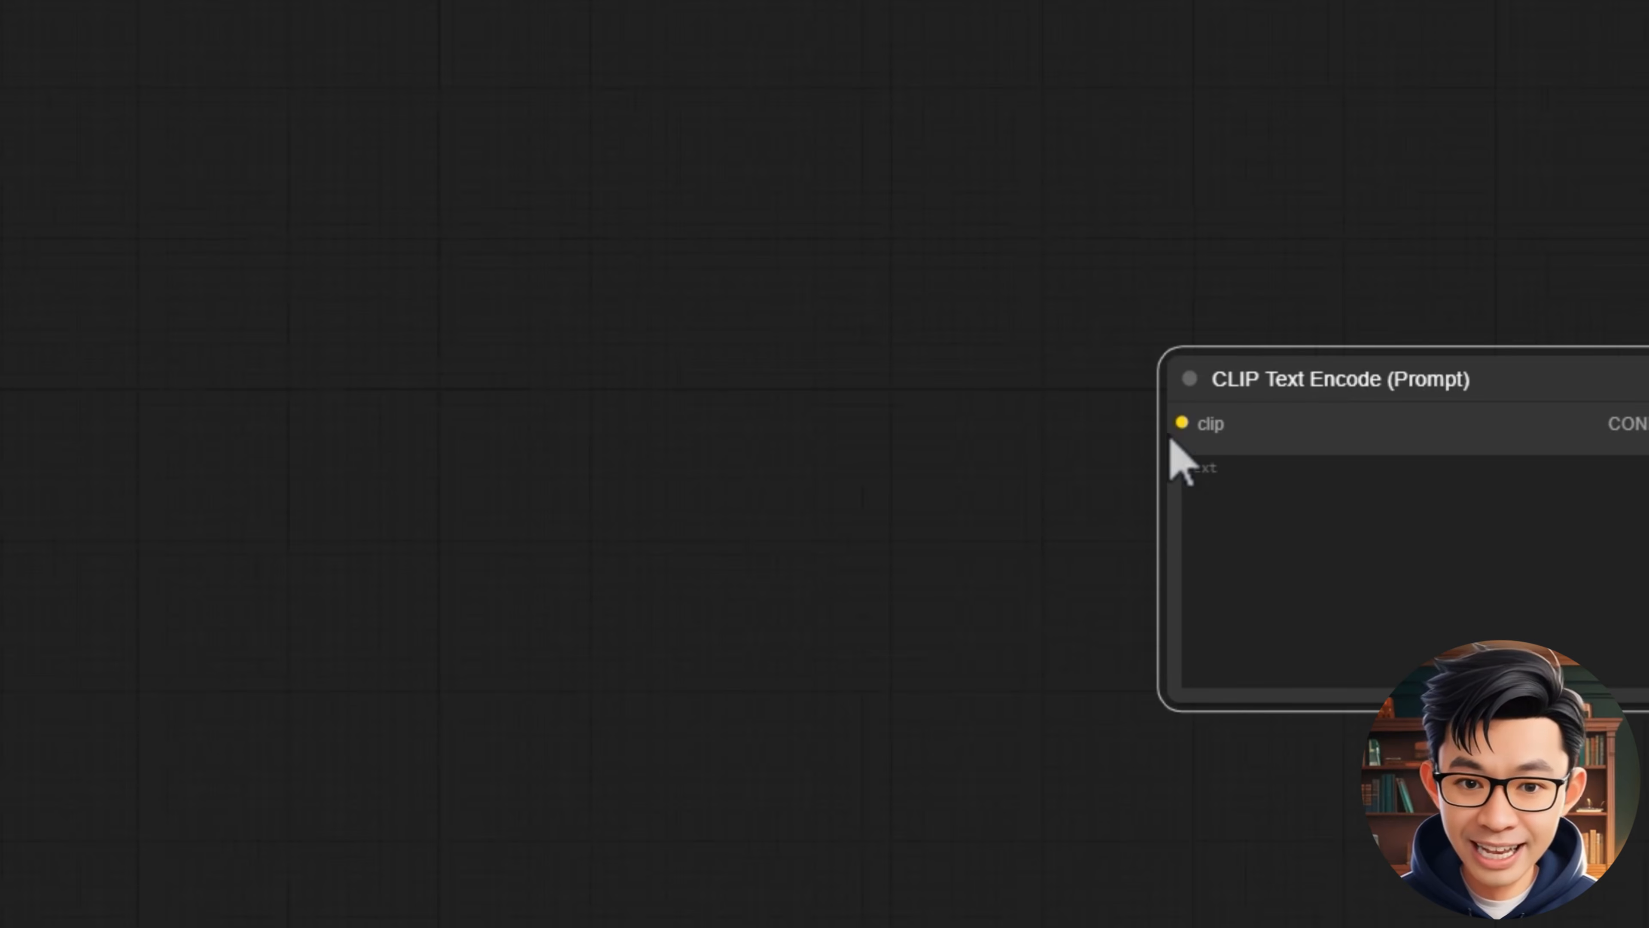
- Search for "dual" from the CLIP Text Encode's clip input, add a DualCLIPLoader (GGUF) node and place it beside the prompt node
{"action": "left_click_drag", "start_coordinate": [1178, 429], "coordinate": [959, 429]}
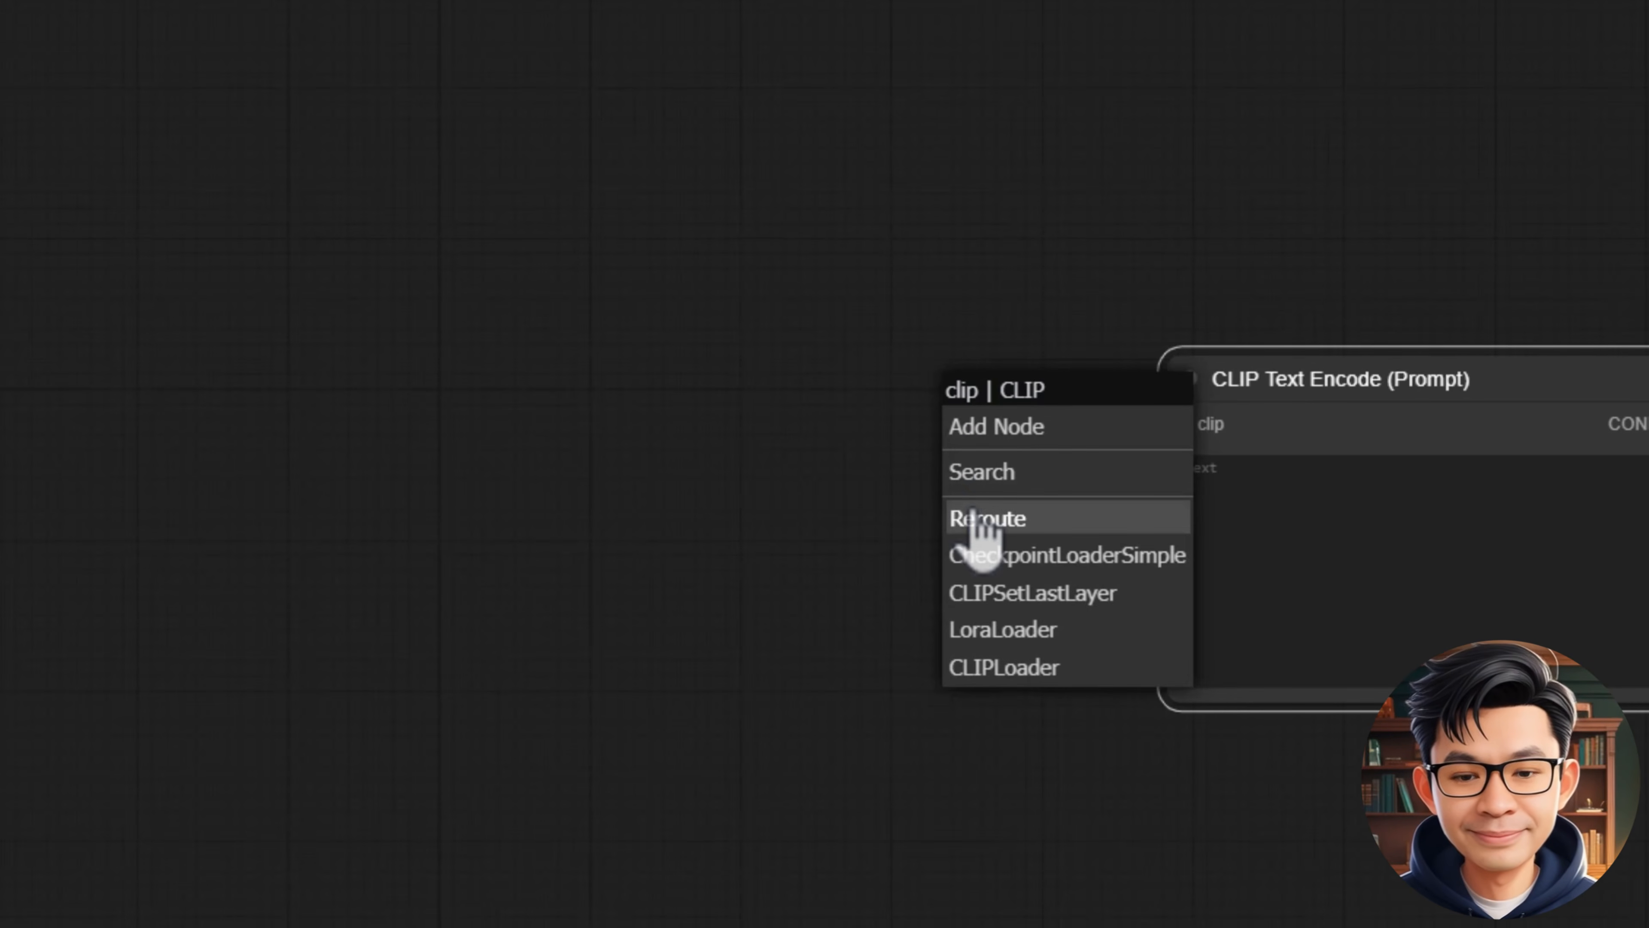
{"action": "left_click", "coordinate": [1003, 471]}
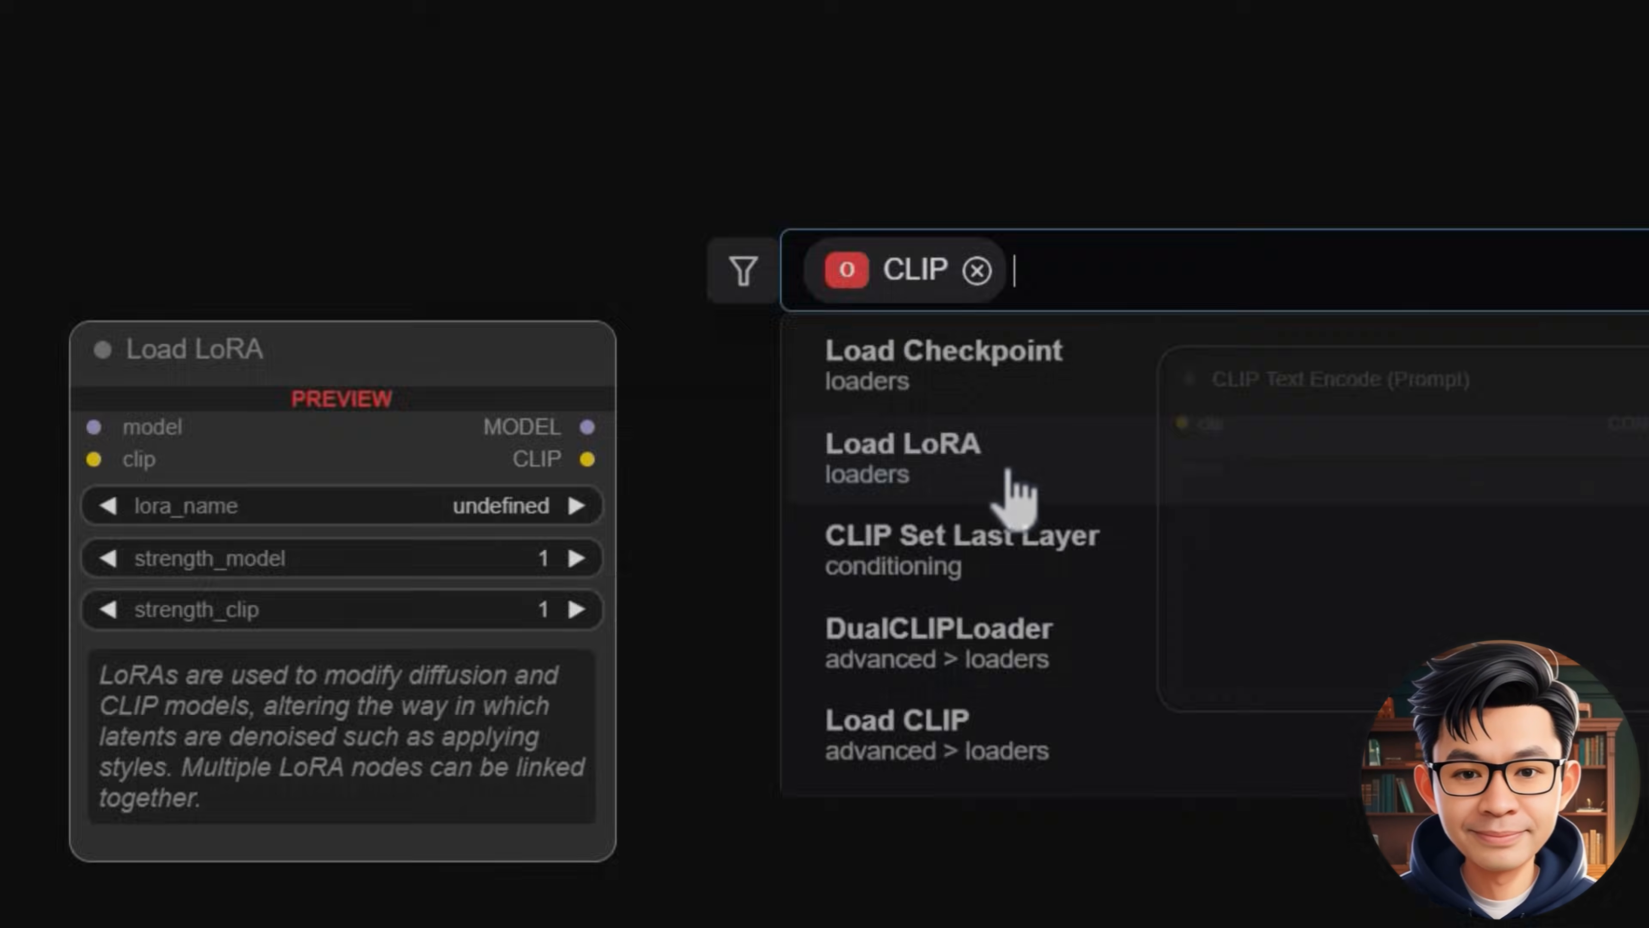
{"action": "type", "text": "dual"}
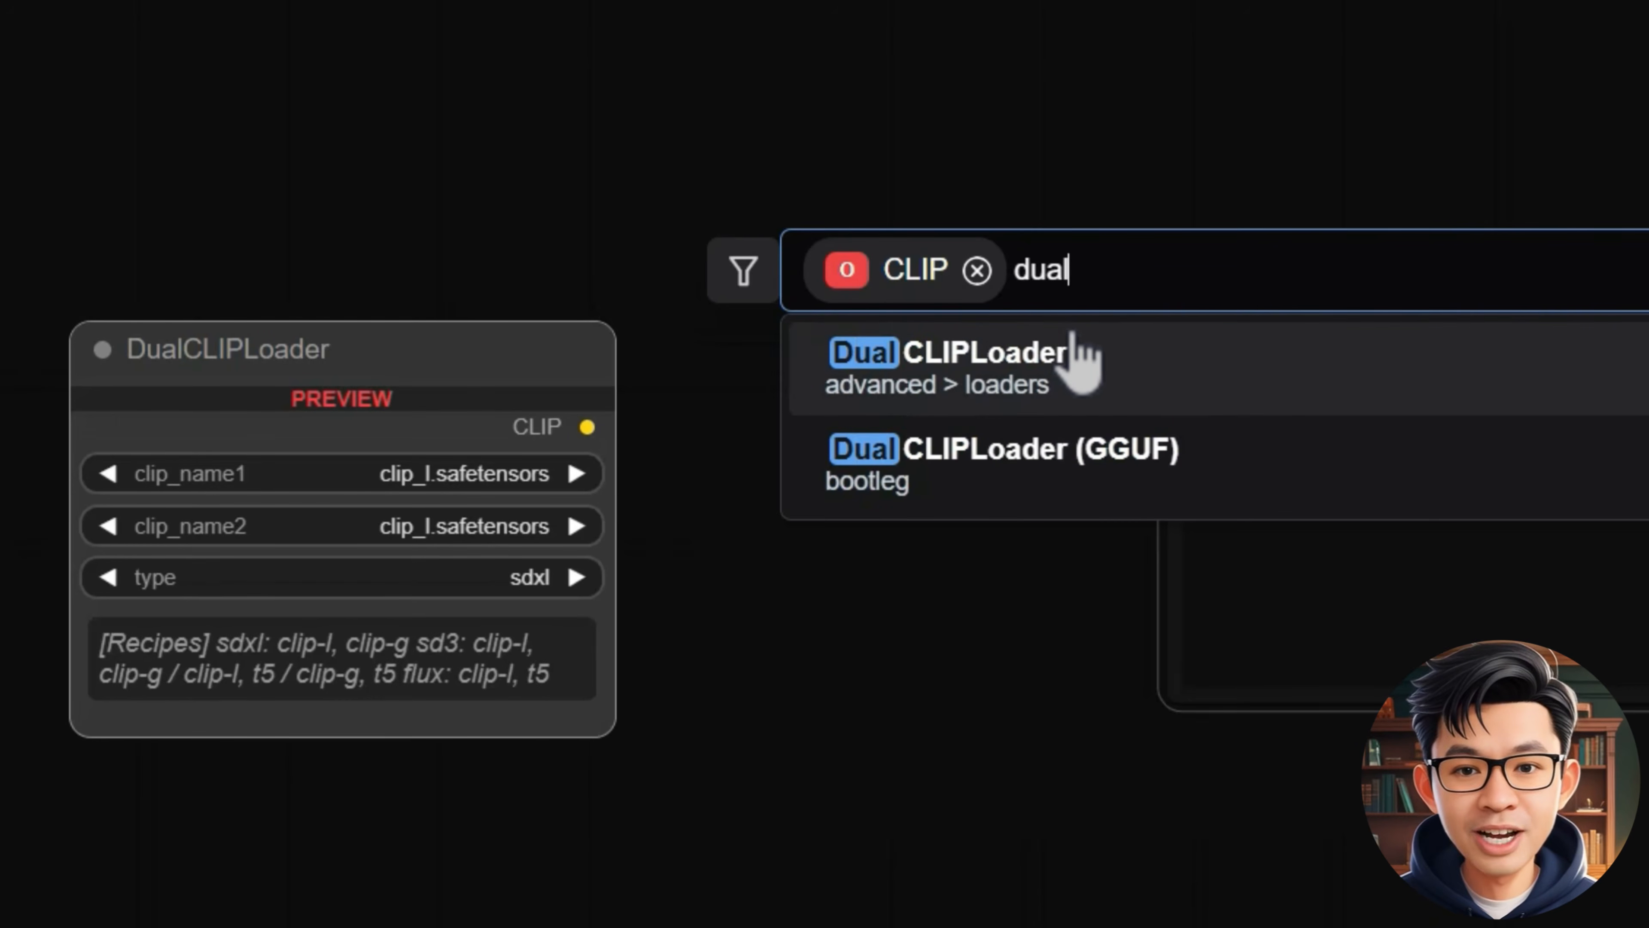
{"action": "left_click", "coordinate": [1053, 473]}
{"action": "left_click_drag", "start_coordinate": [1050, 434], "coordinate": [718, 419]}
- Set the DualCLIPLoader's clip_name1 to t5-v1_1-xxl-encoder-Q4_K_S.gguf, clip_name2 to clip_l.safetensors and type to flux
{"action": "left_click", "coordinate": [883, 468]}
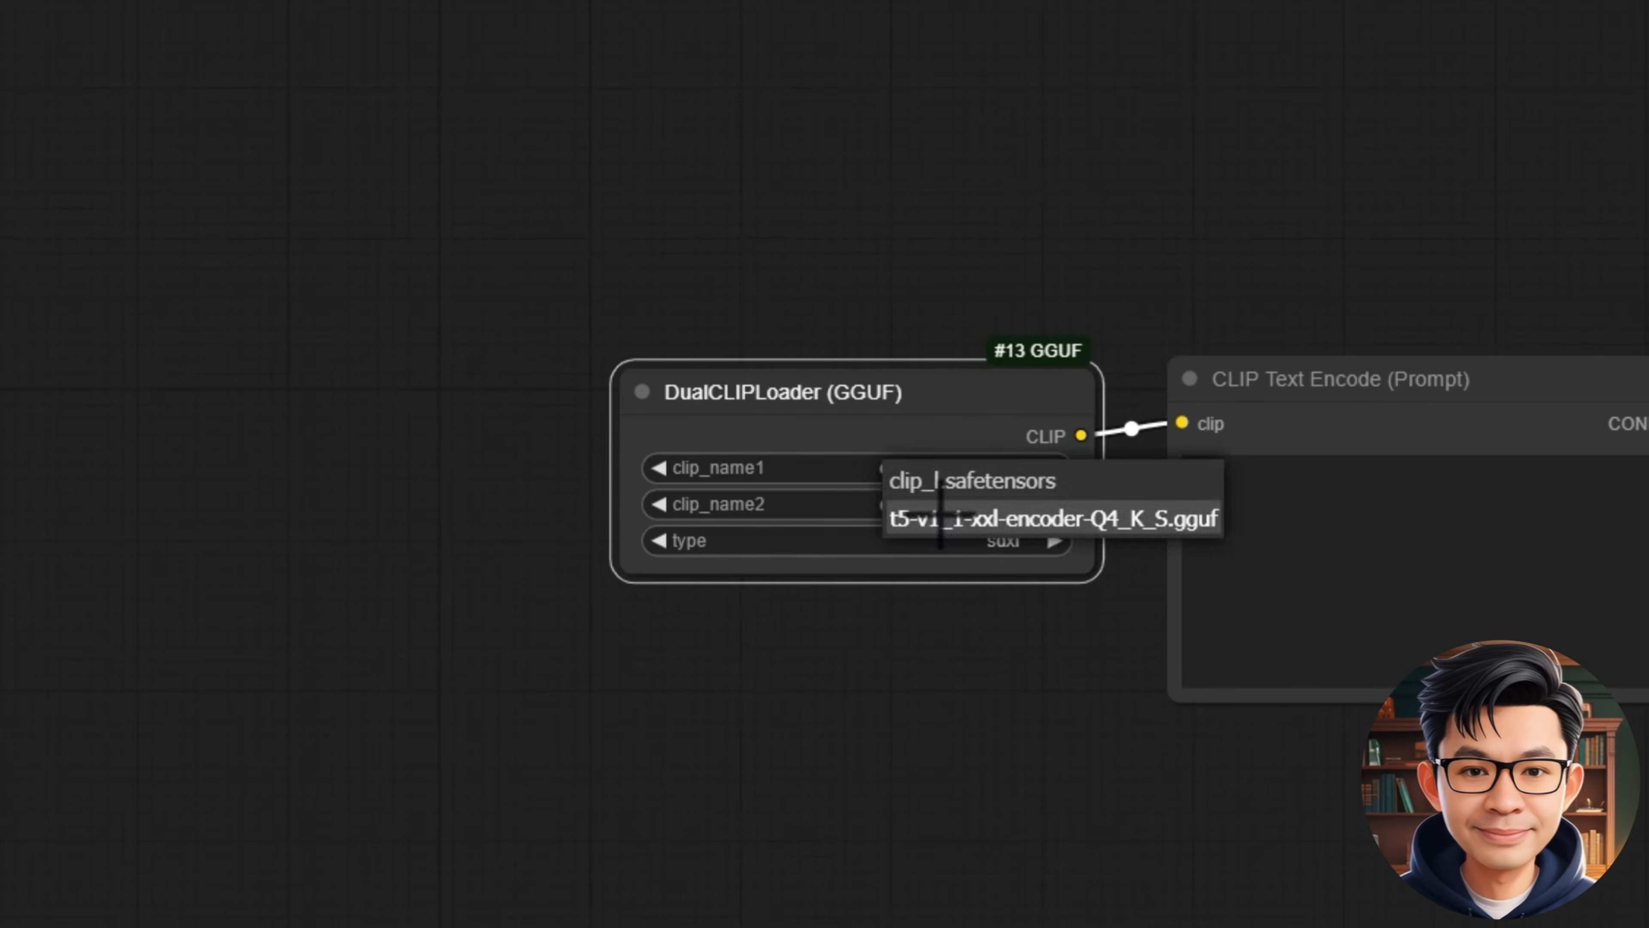
{"action": "left_click", "coordinate": [896, 516]}
{"action": "left_click", "coordinate": [938, 504]}
{"action": "left_click", "coordinate": [1019, 518]}
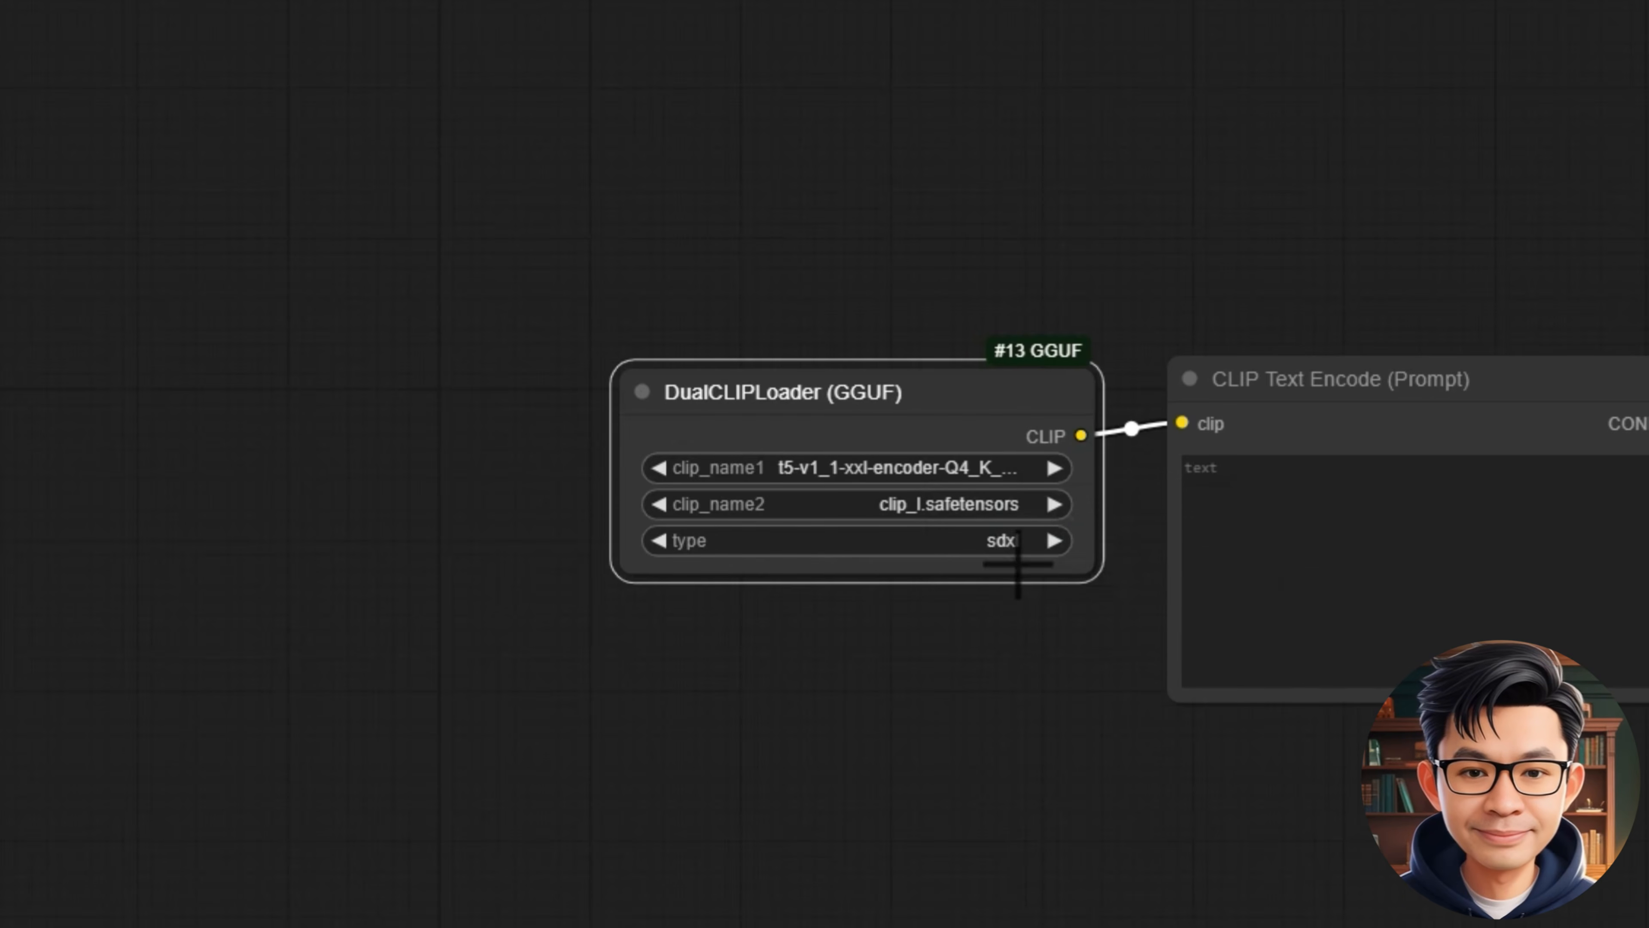
{"action": "left_click", "coordinate": [1016, 541]}
{"action": "left_click", "coordinate": [1033, 621]}
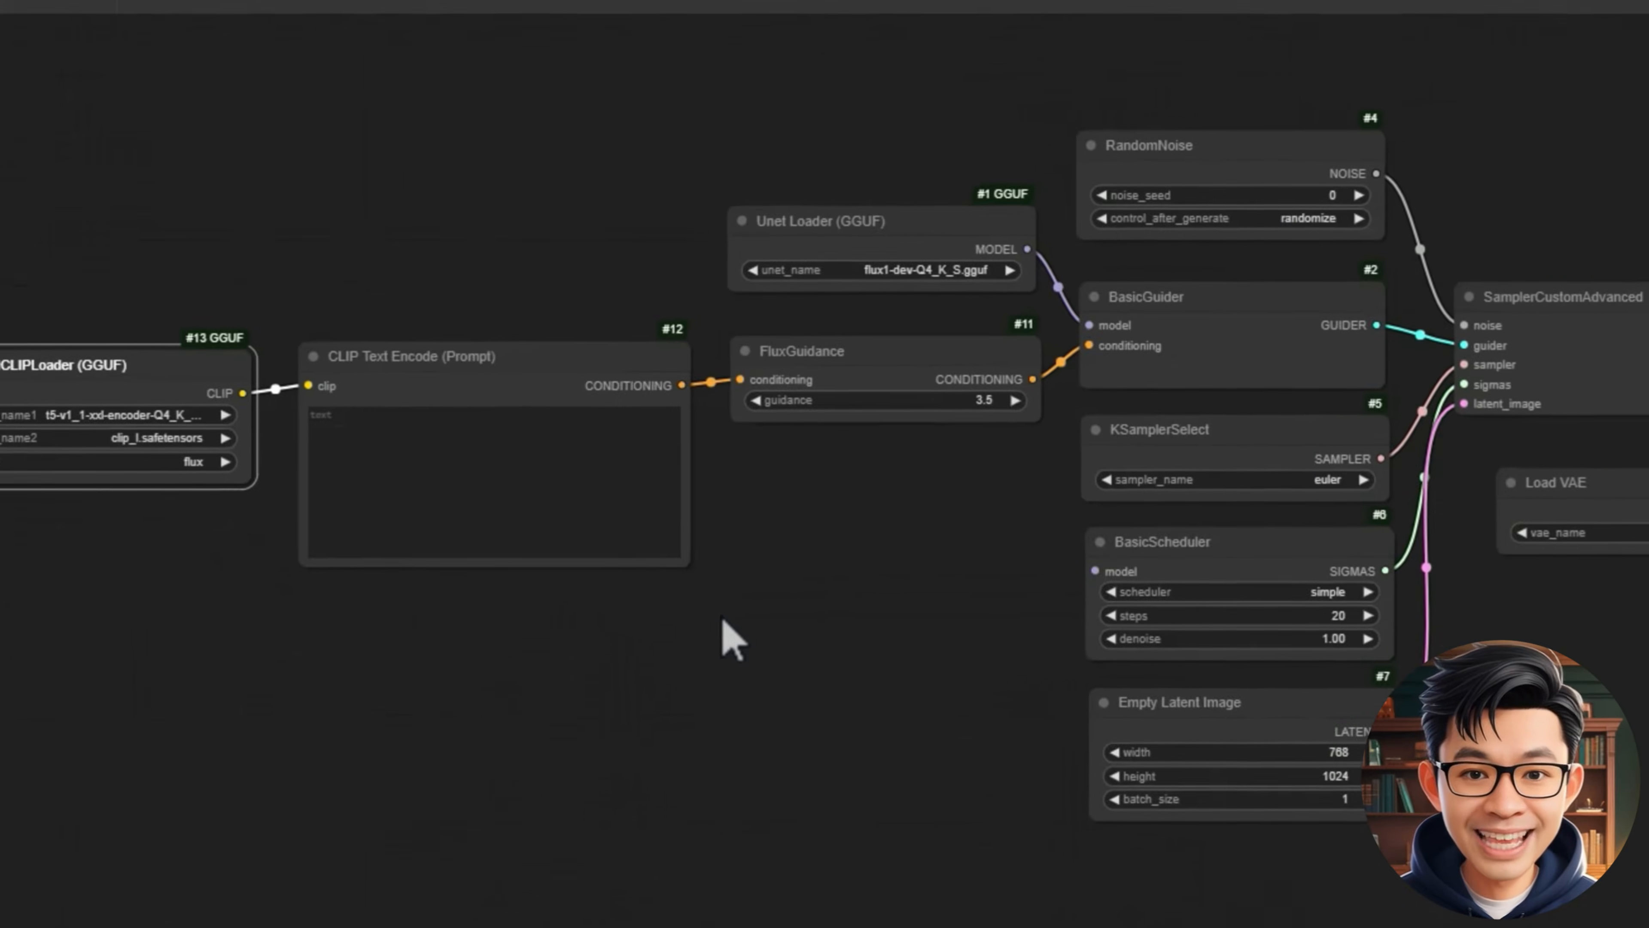
- Enter a CLIP Text Encode prompt describing a detailed illustration of a cheerful young woman holding a sign with the text 'Mooka Xuka'
{"action": "scroll", "coordinate": [714, 617], "scroll_direction": "down", "scroll_amount": 2}
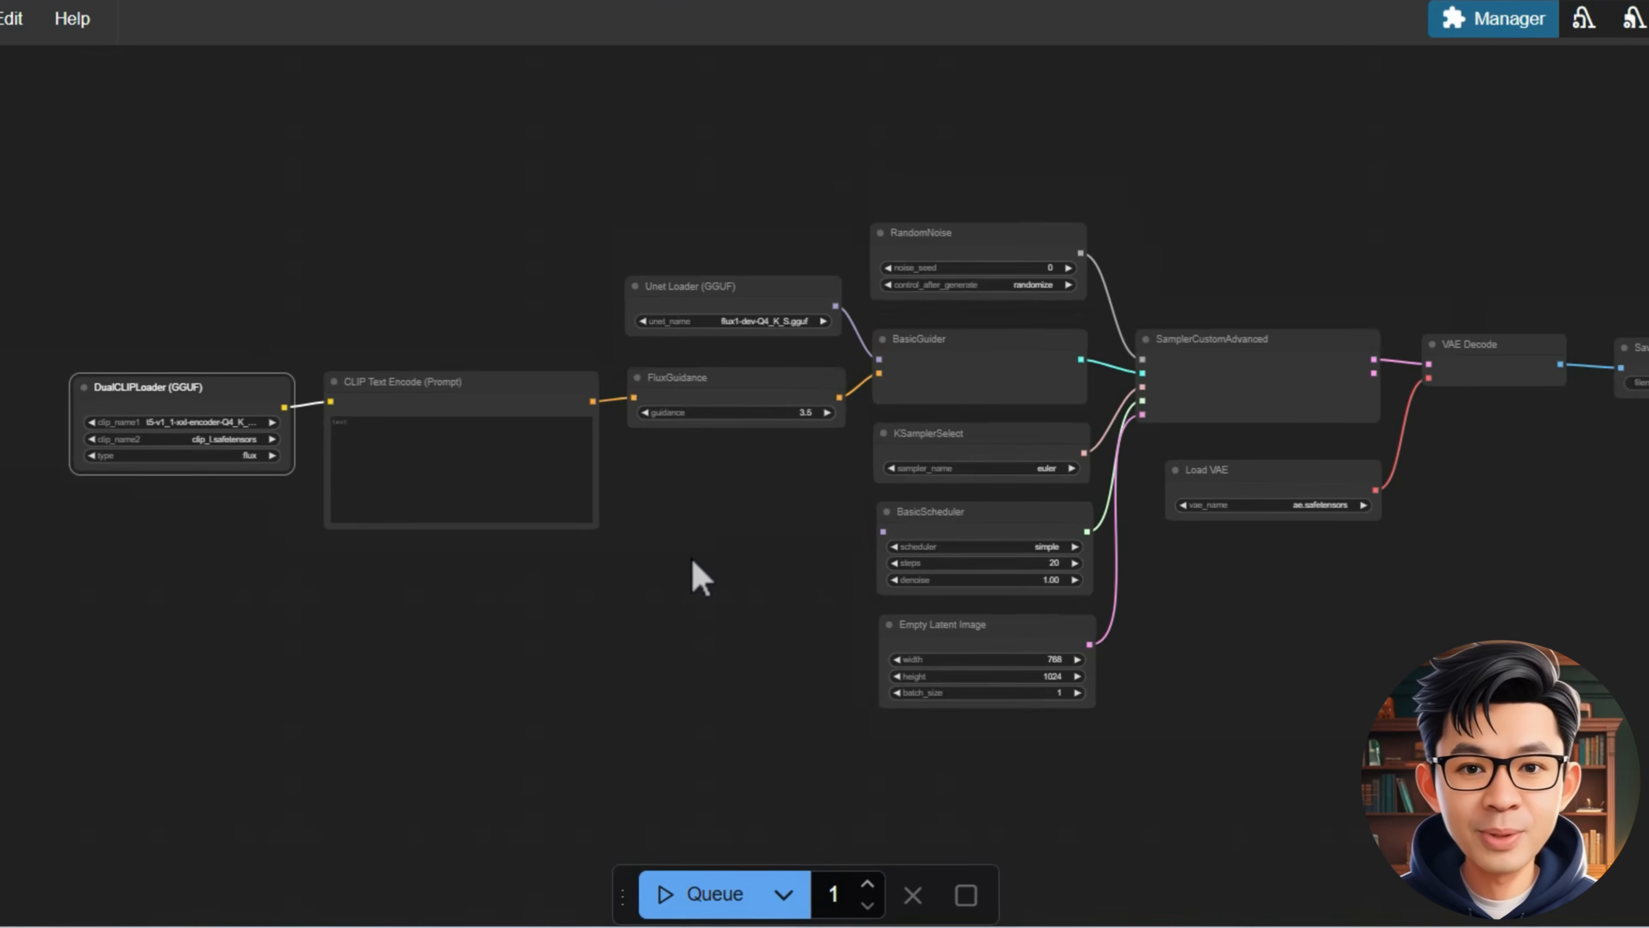
{"action": "scroll", "coordinate": [693, 559], "scroll_direction": "up", "scroll_amount": 3}
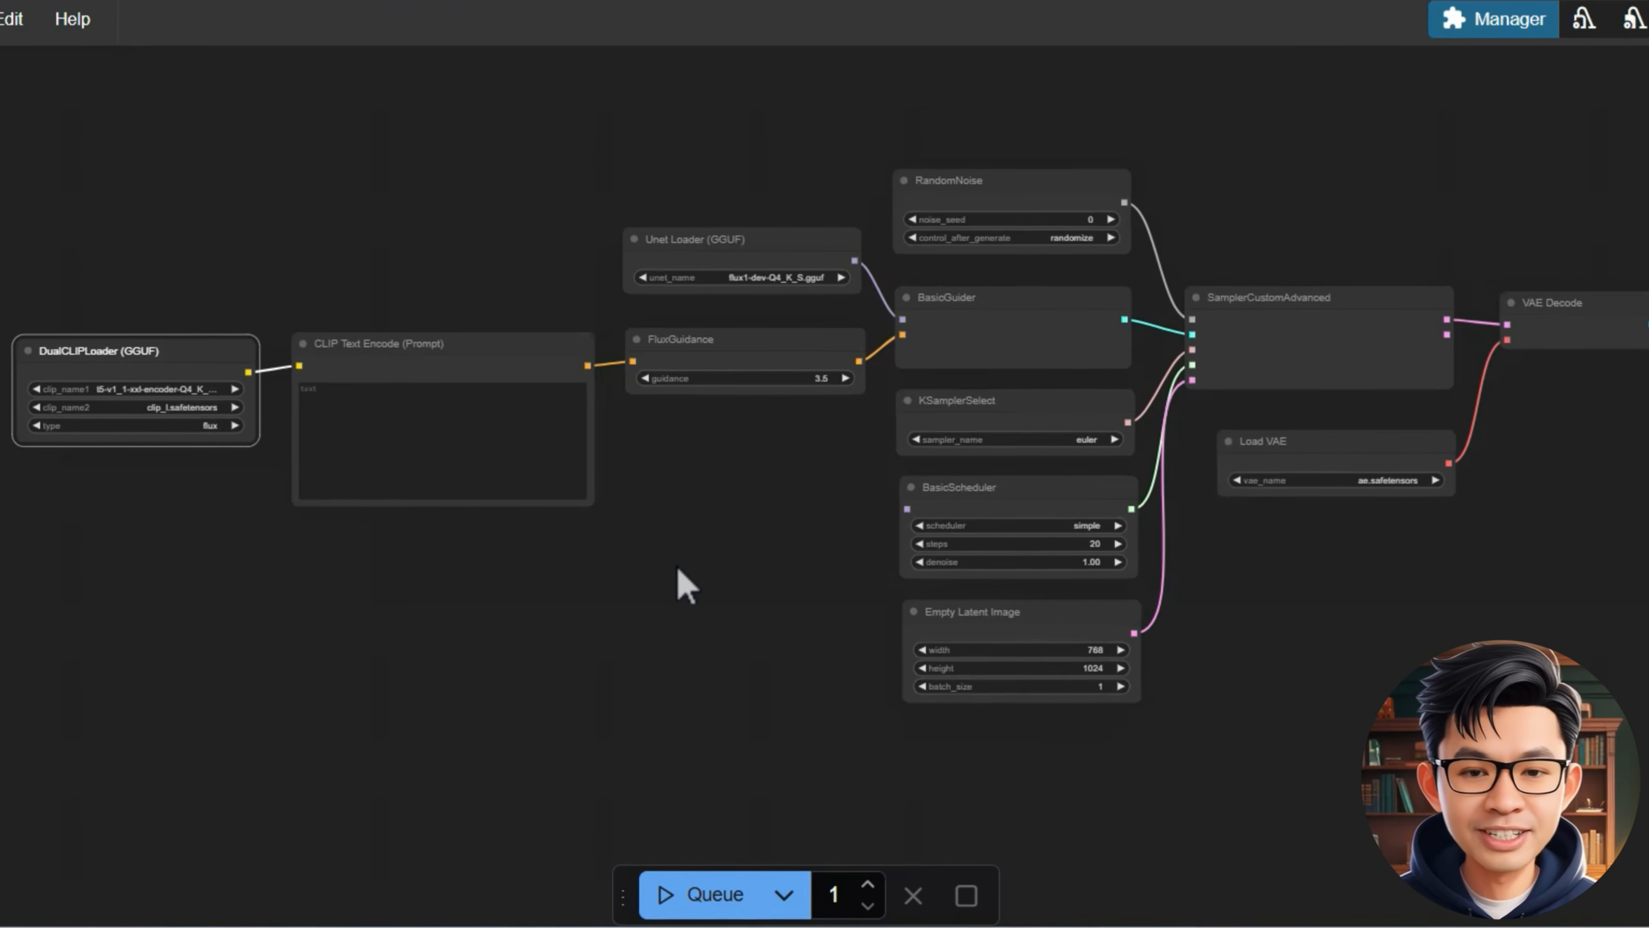
{"action": "left_click", "coordinate": [585, 455]}
{"action": "type", "text": "A detailed illustration of a cheerful young woman holding a sign with the text 'Mooka Xuka' prominently displayed. The girl has a friendly smile, casual attire in vibrant colors, and is depicted in a bright, clean setting to make her and the sign stand out. The sign is rectangular, with bold, colorful lettering, ensuring readability. The overall vibe is positive, welcoming, and visually appealing."}
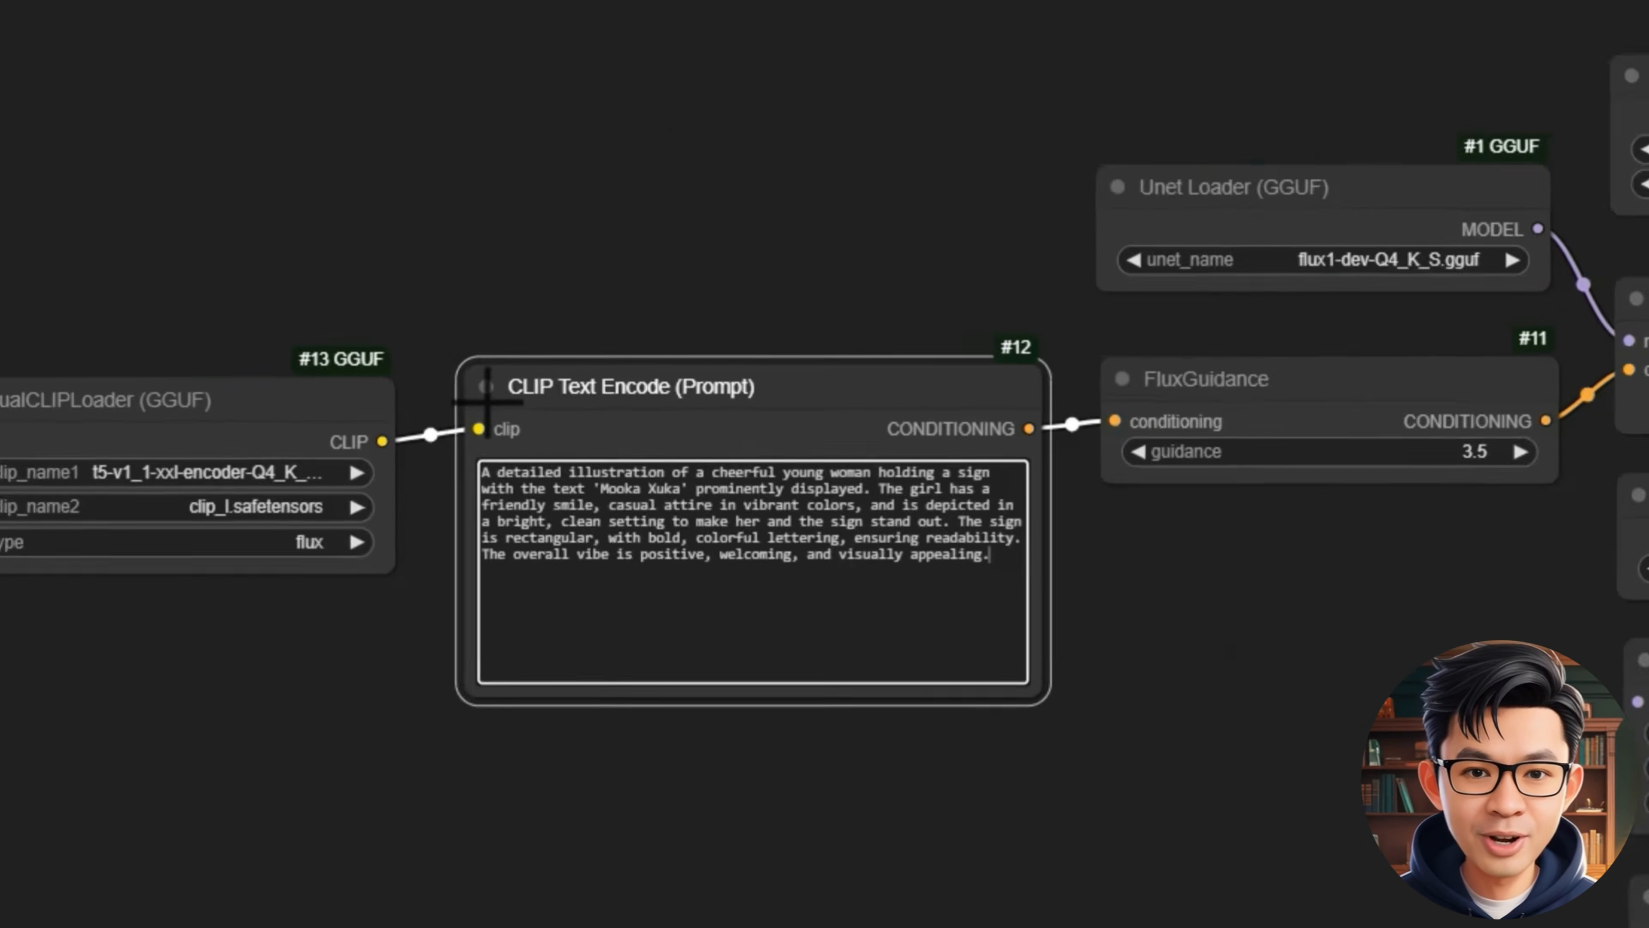
{"action": "left_click_drag", "start_coordinate": [1052, 695], "coordinate": [968, 548]}
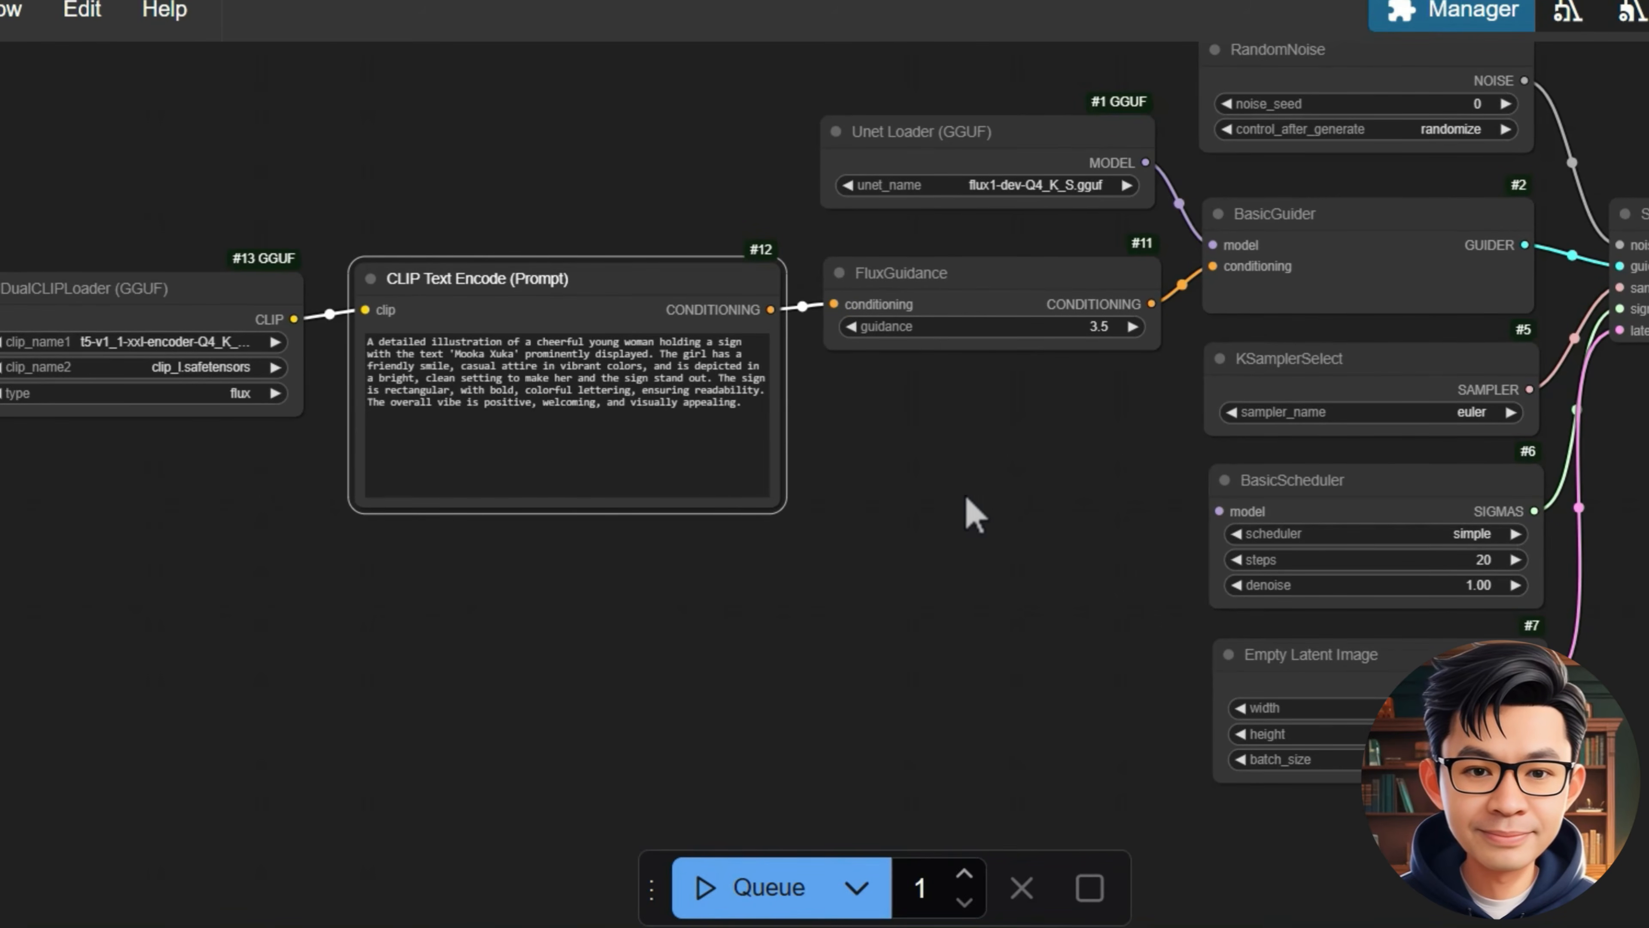
- Try to run the workflow by queueing one generation
{"action": "scroll", "coordinate": [974, 503], "scroll_direction": "down", "scroll_amount": 3}
{"action": "left_click_drag", "start_coordinate": [987, 504], "coordinate": [584, 489]}
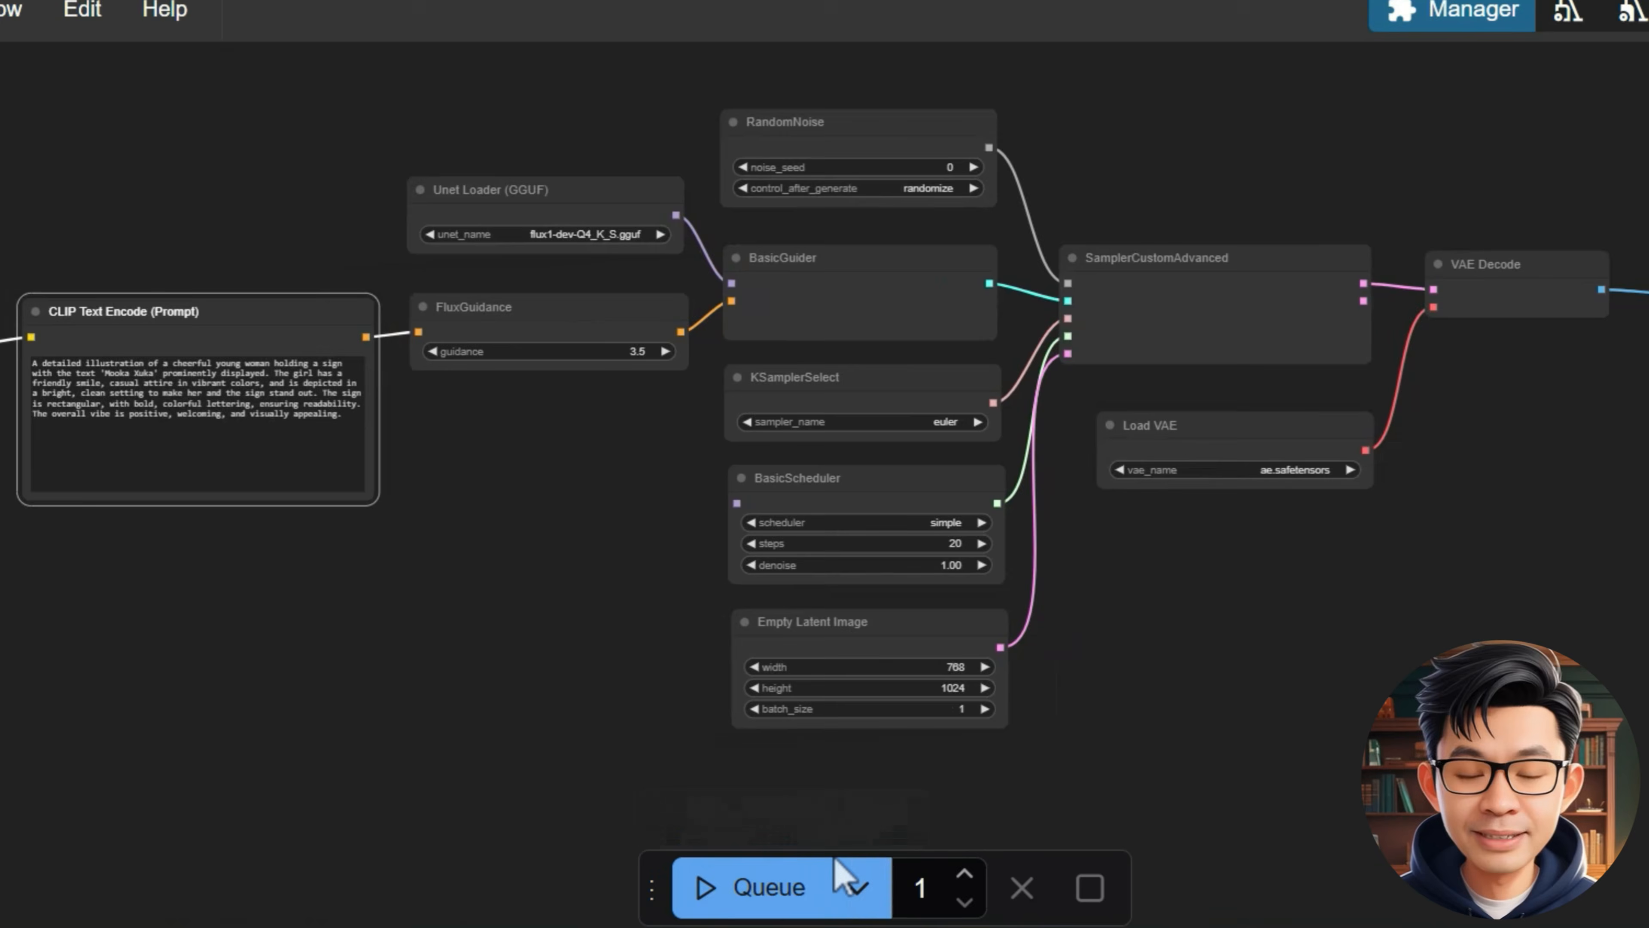
{"action": "left_click", "coordinate": [740, 889]}
{"action": "left_click", "coordinate": [826, 552]}
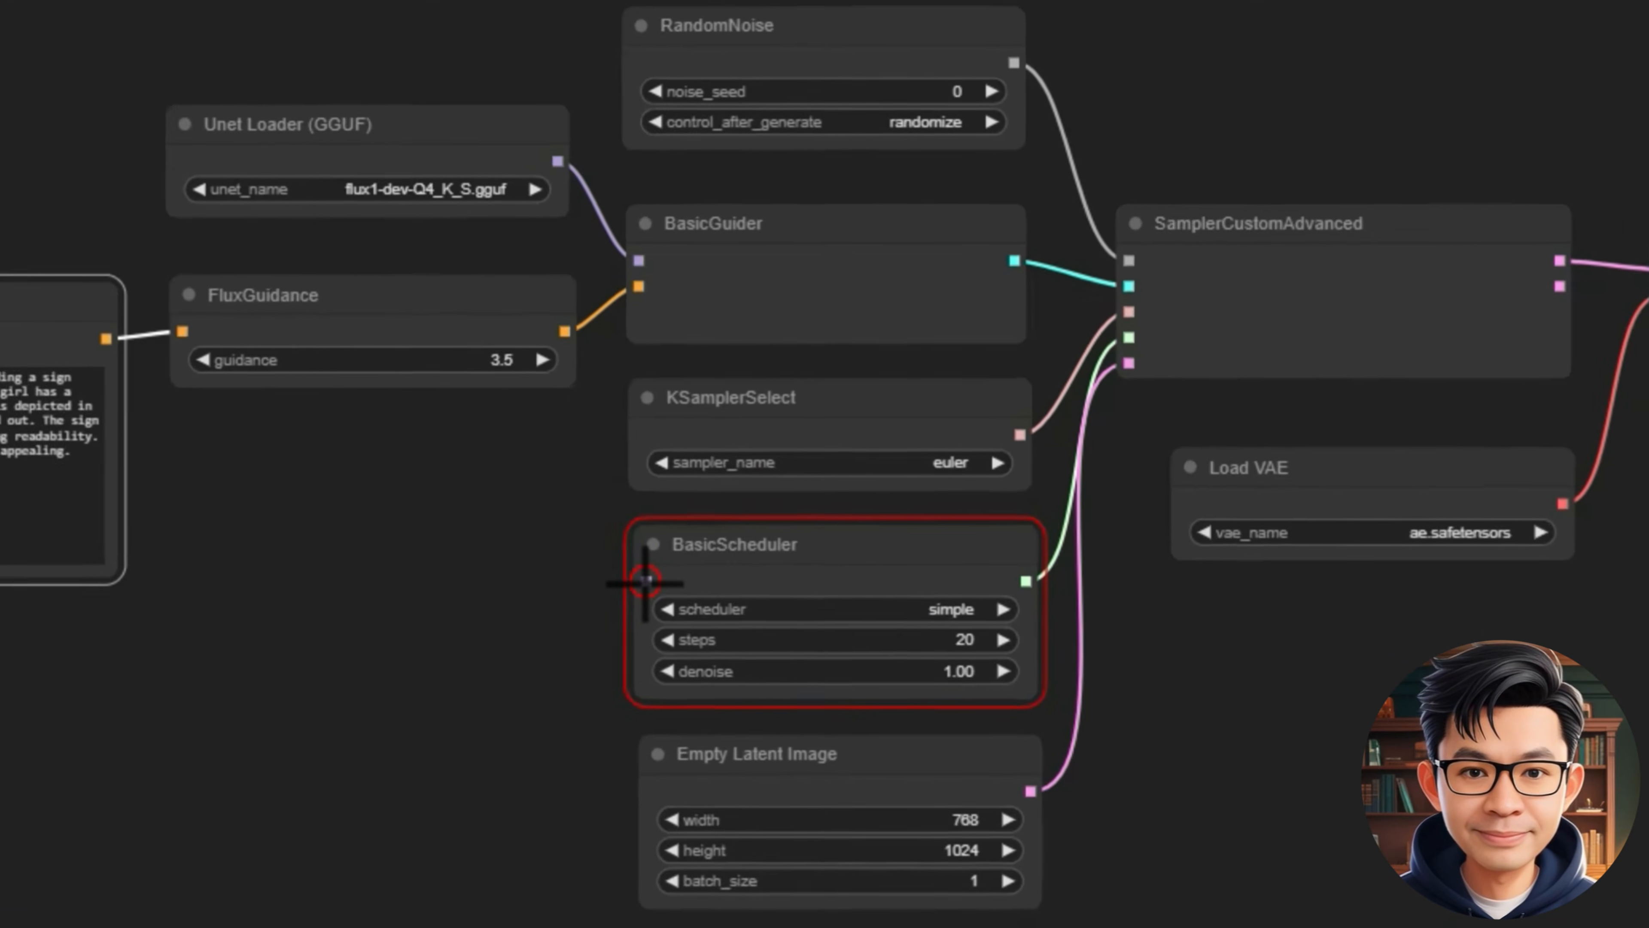
- Connect the Unet Loader's MODEL output to the BasicScheduler's model input and queue the workflow again
{"action": "scroll", "coordinate": [504, 611], "scroll_direction": "up", "scroll_amount": 3}
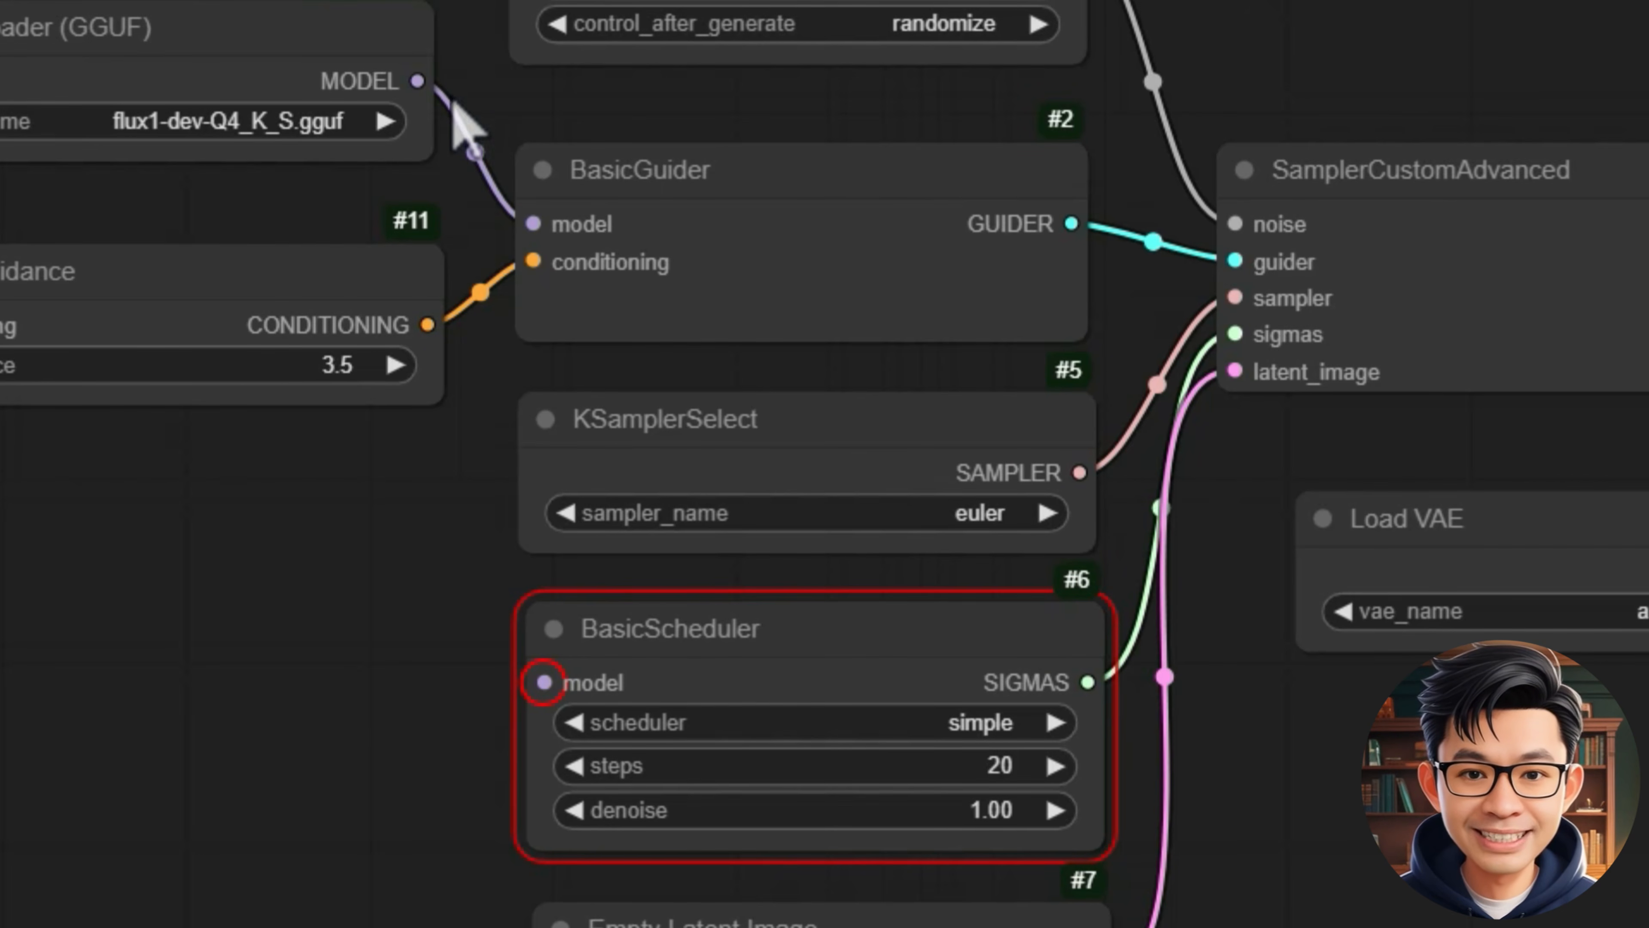
{"action": "left_click_drag", "start_coordinate": [417, 80], "coordinate": [544, 682]}
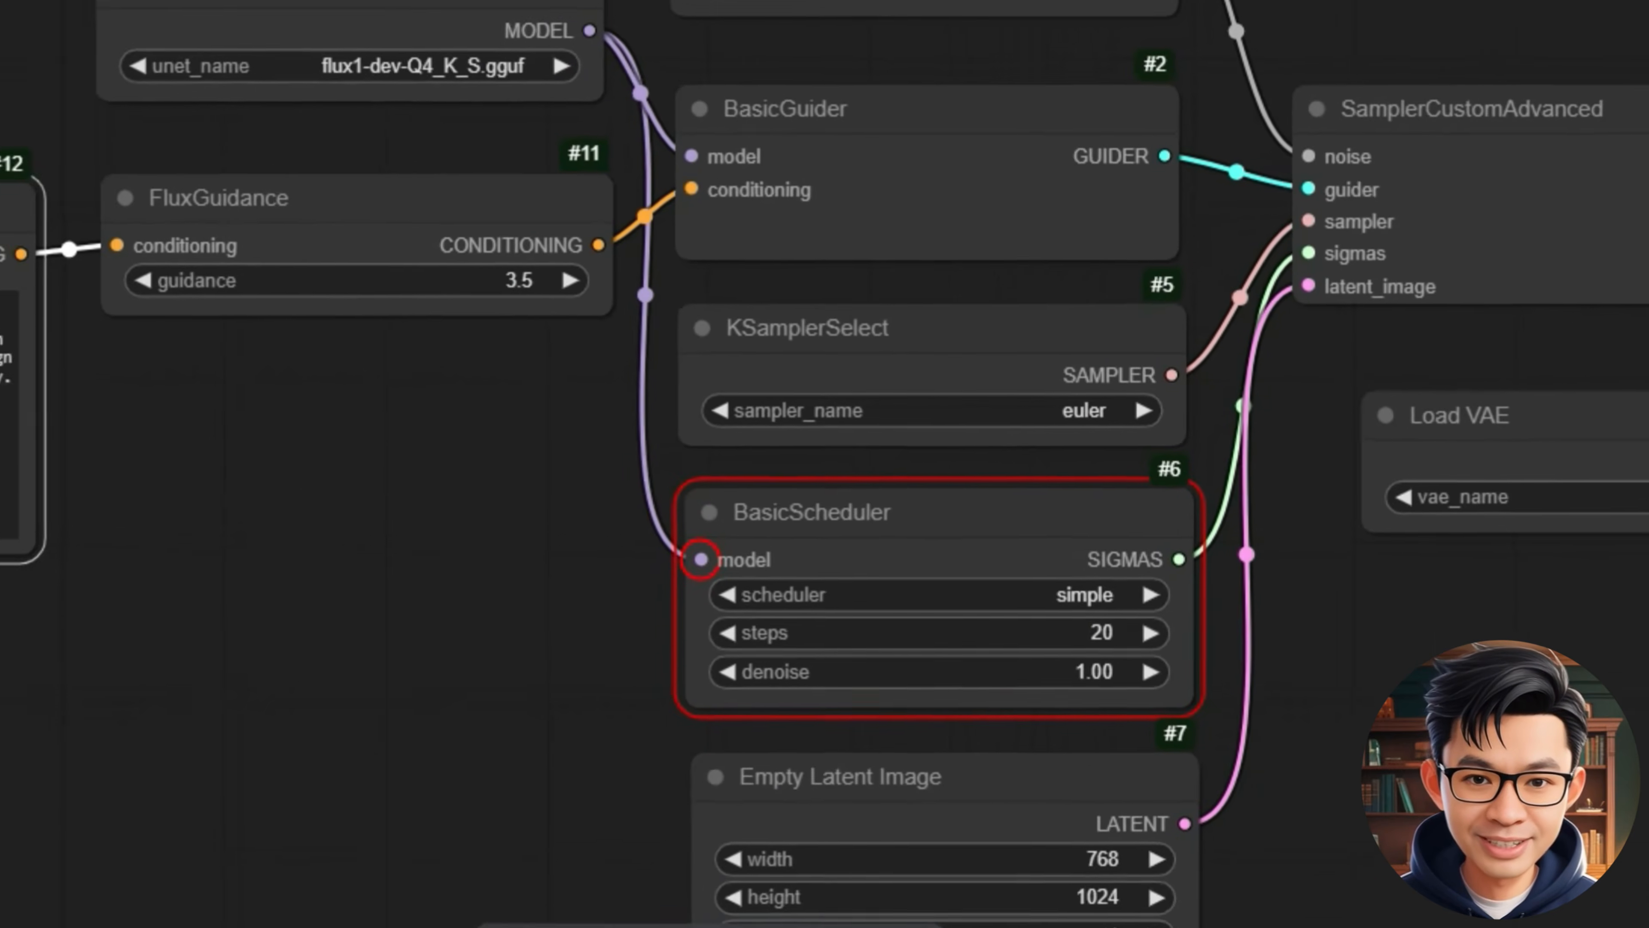
{"action": "scroll", "coordinate": [513, 628], "scroll_direction": "down", "scroll_amount": 3}
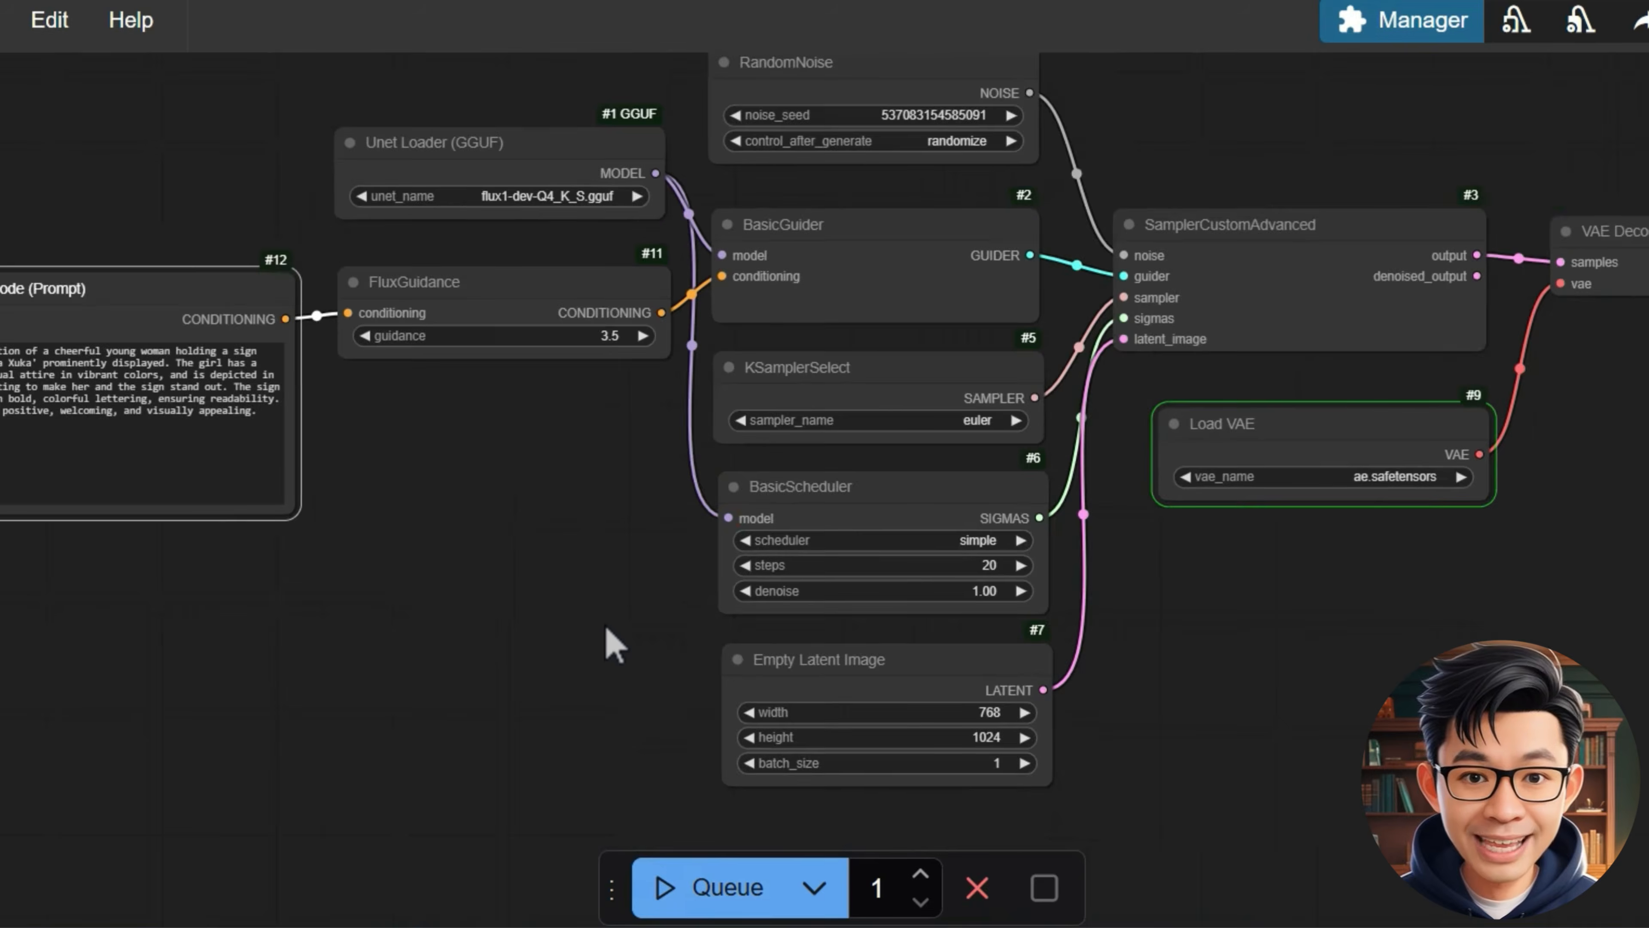
- Follow the generation through the sampler and examine the generated picture in the Save Image node
{"action": "scroll", "coordinate": [600, 643], "scroll_direction": "up", "scroll_amount": 3}
{"action": "left_click_drag", "start_coordinate": [601, 643], "coordinate": [784, 633]}
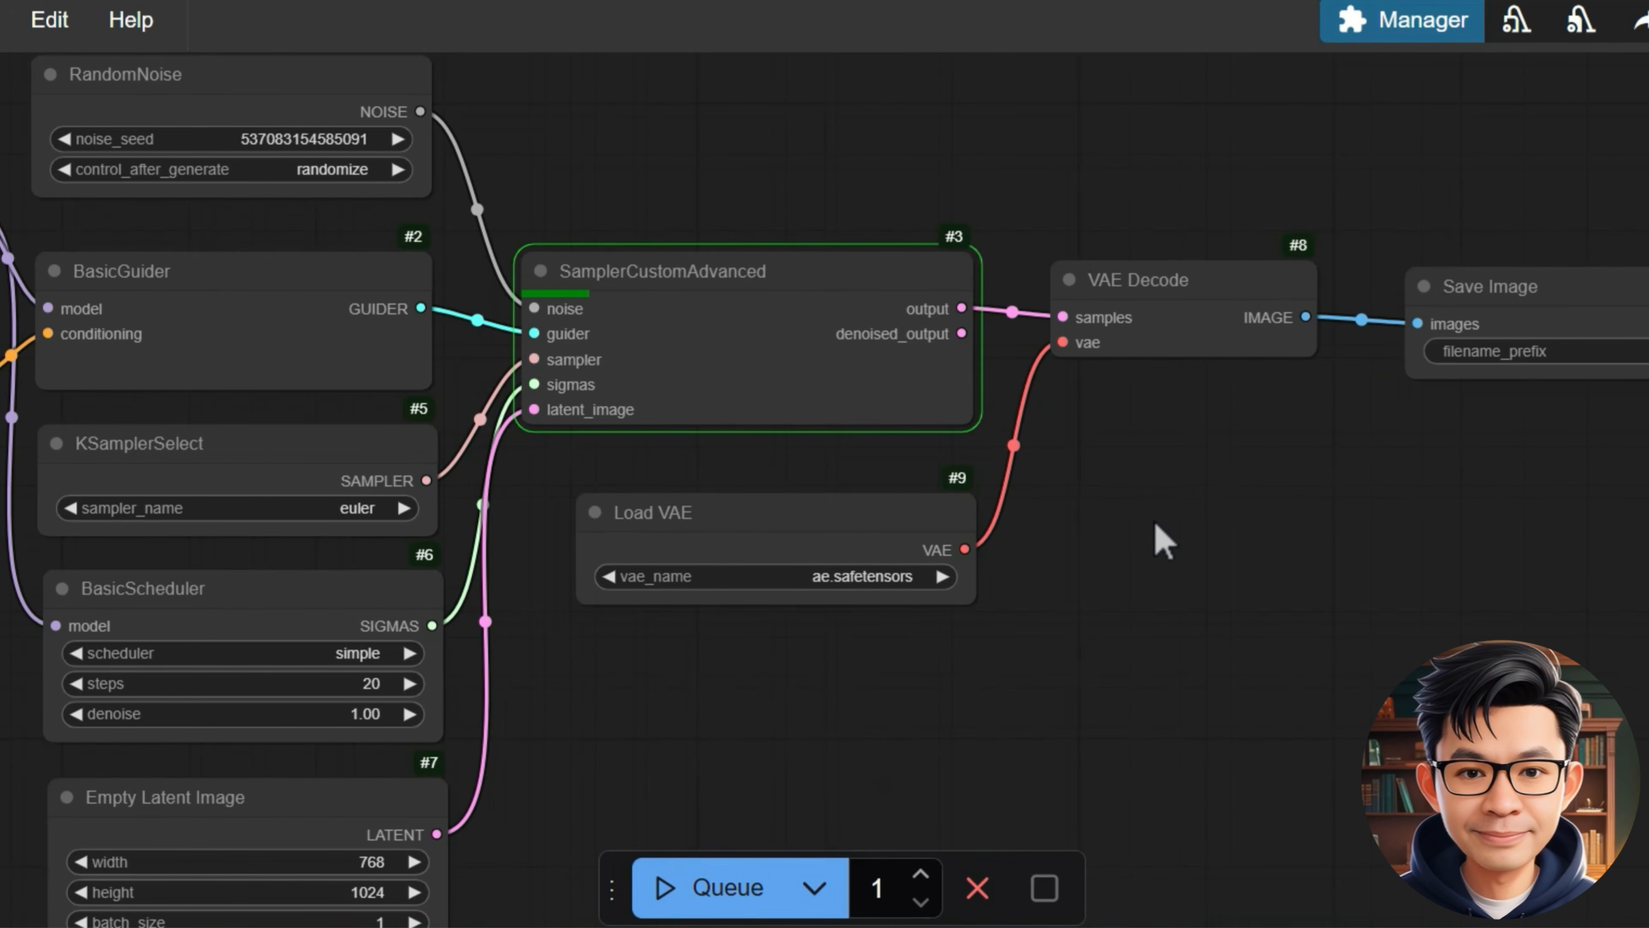
{"action": "scroll", "coordinate": [1159, 725], "scroll_direction": "down", "scroll_amount": 2}
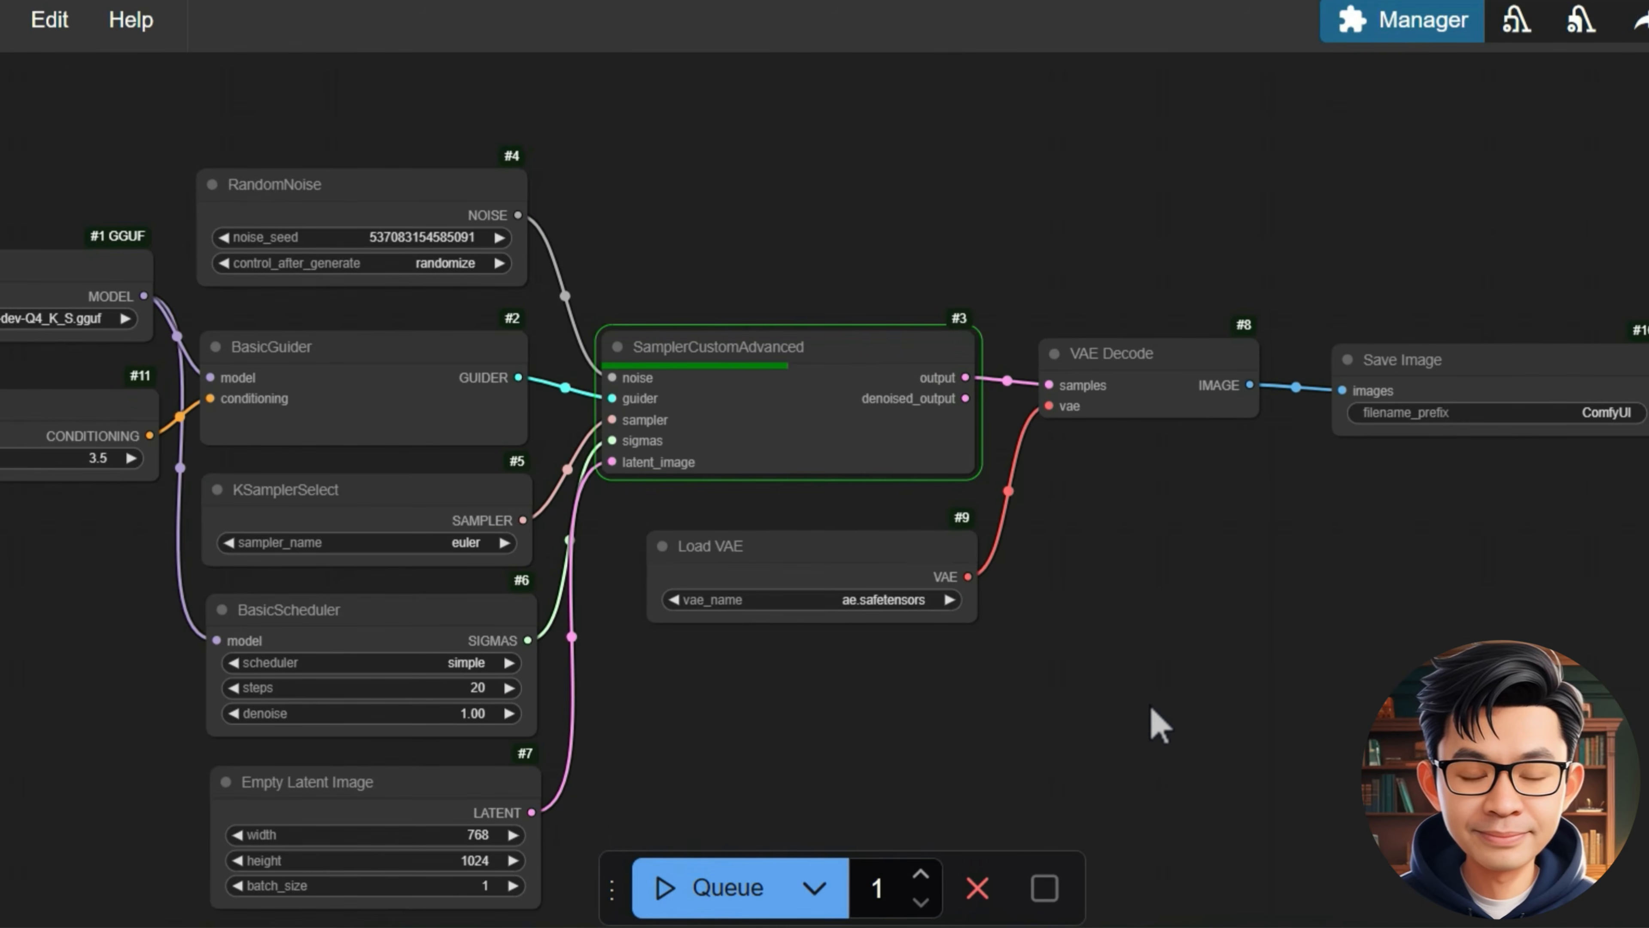
{"action": "scroll", "coordinate": [1154, 725], "scroll_direction": "down", "scroll_amount": 2}
{"action": "scroll", "coordinate": [1103, 617], "scroll_direction": "up", "scroll_amount": 2}
{"action": "left_click_drag", "start_coordinate": [1104, 617], "coordinate": [928, 627]}
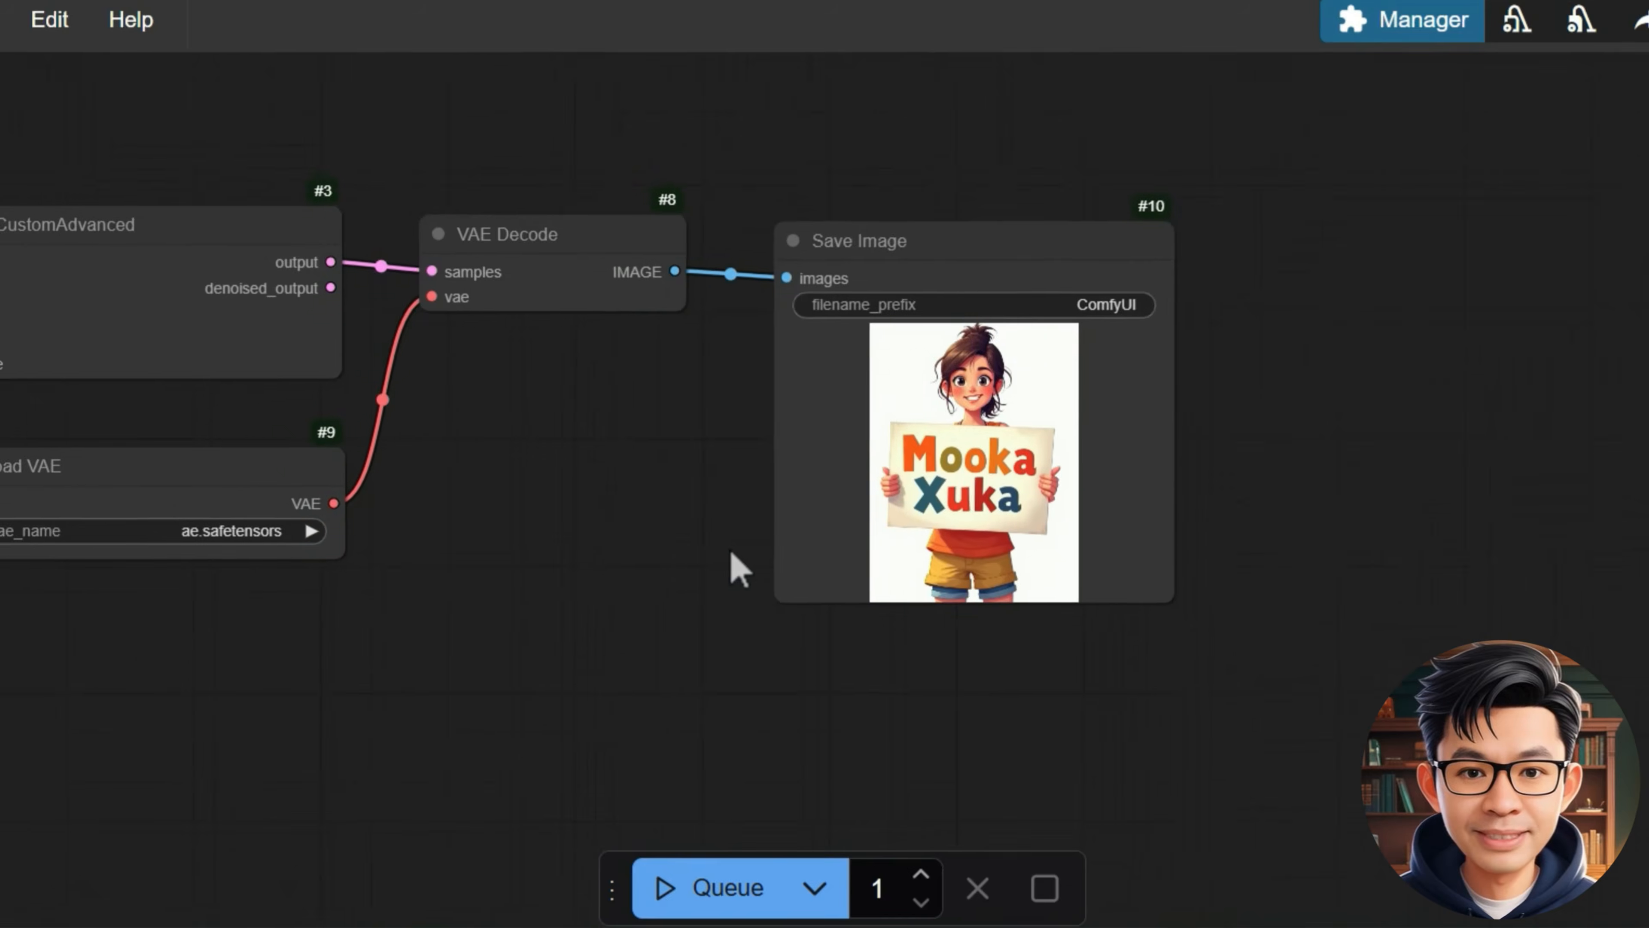
{"action": "scroll", "coordinate": [1296, 553], "scroll_direction": "up", "scroll_amount": 5}
{"action": "left_click_drag", "start_coordinate": [1133, 497], "coordinate": [1181, 630]}
{"action": "scroll", "coordinate": [1162, 585], "scroll_direction": "up", "scroll_amount": 1}
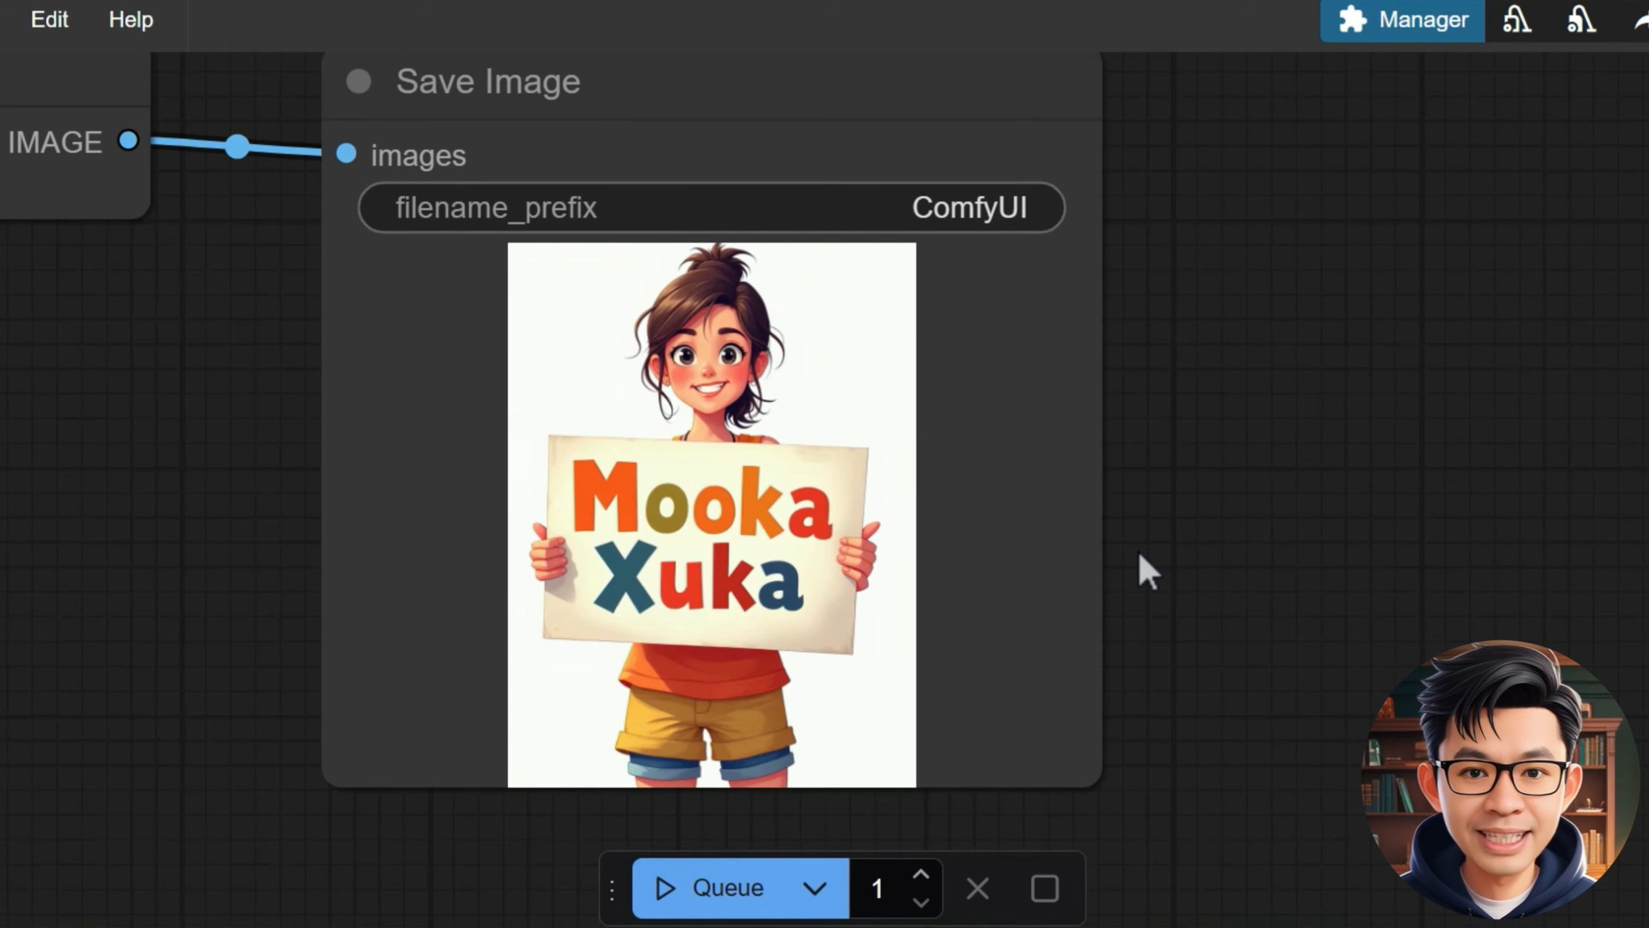